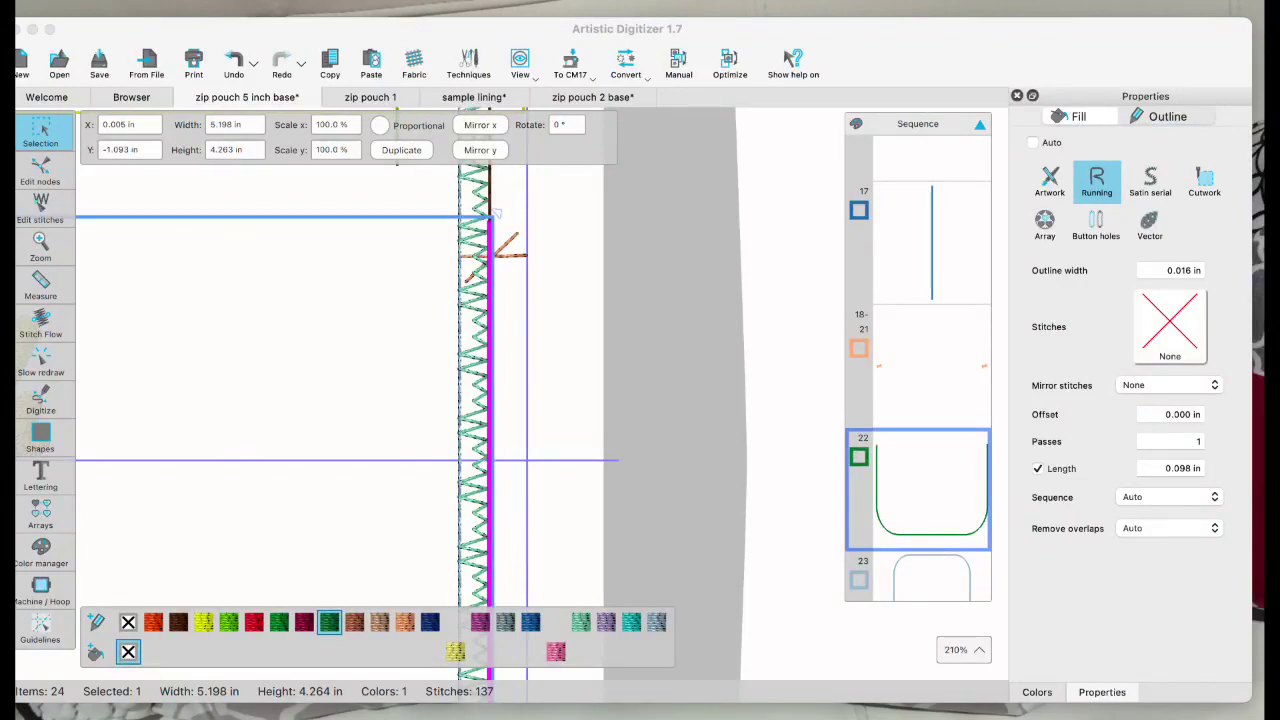
- Clear the selection and inspect the complete zip pouch 5 inch base design within its RE20d hoop
left_click(114, 314)
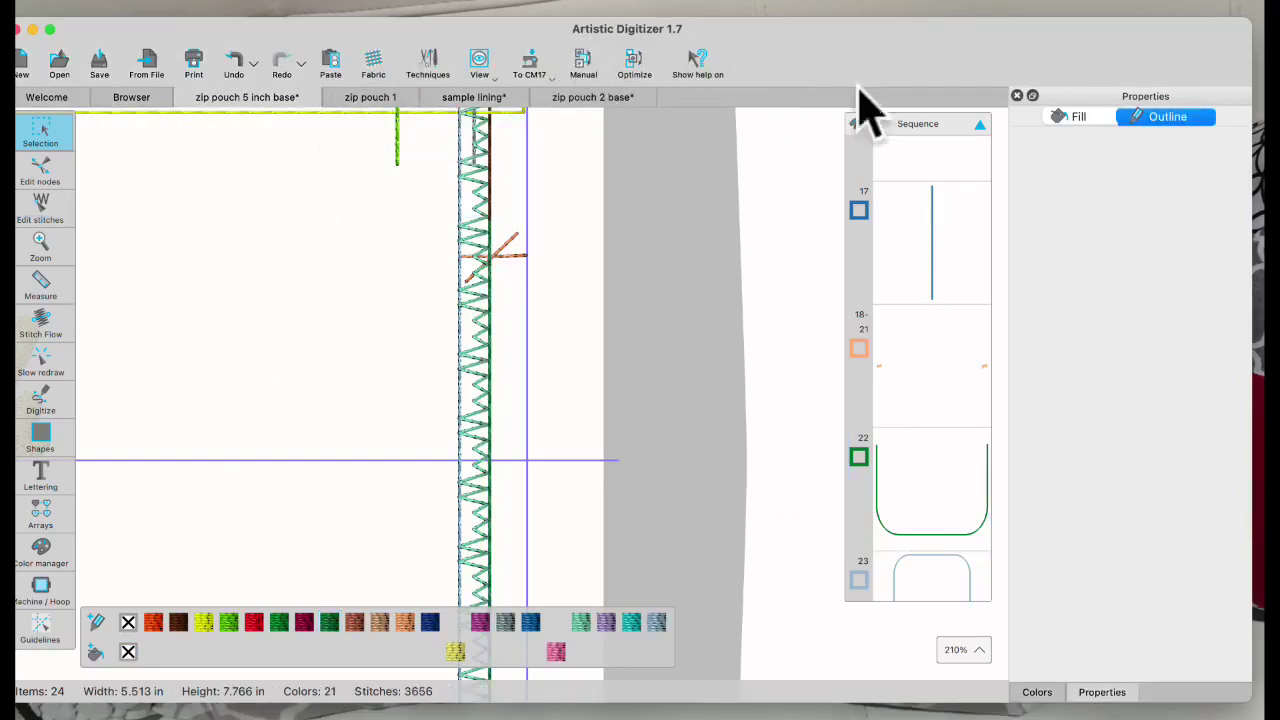
scroll(350, 305, "down", 5)
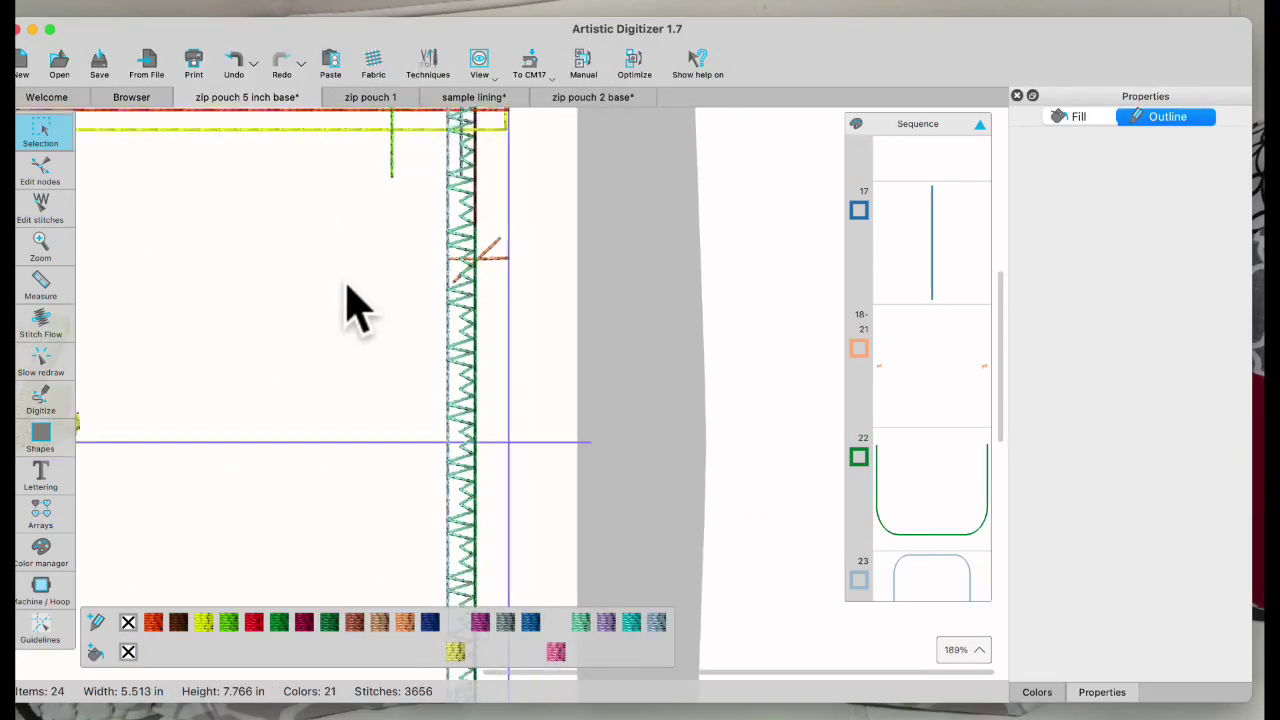
scroll(355, 307, "down", 2)
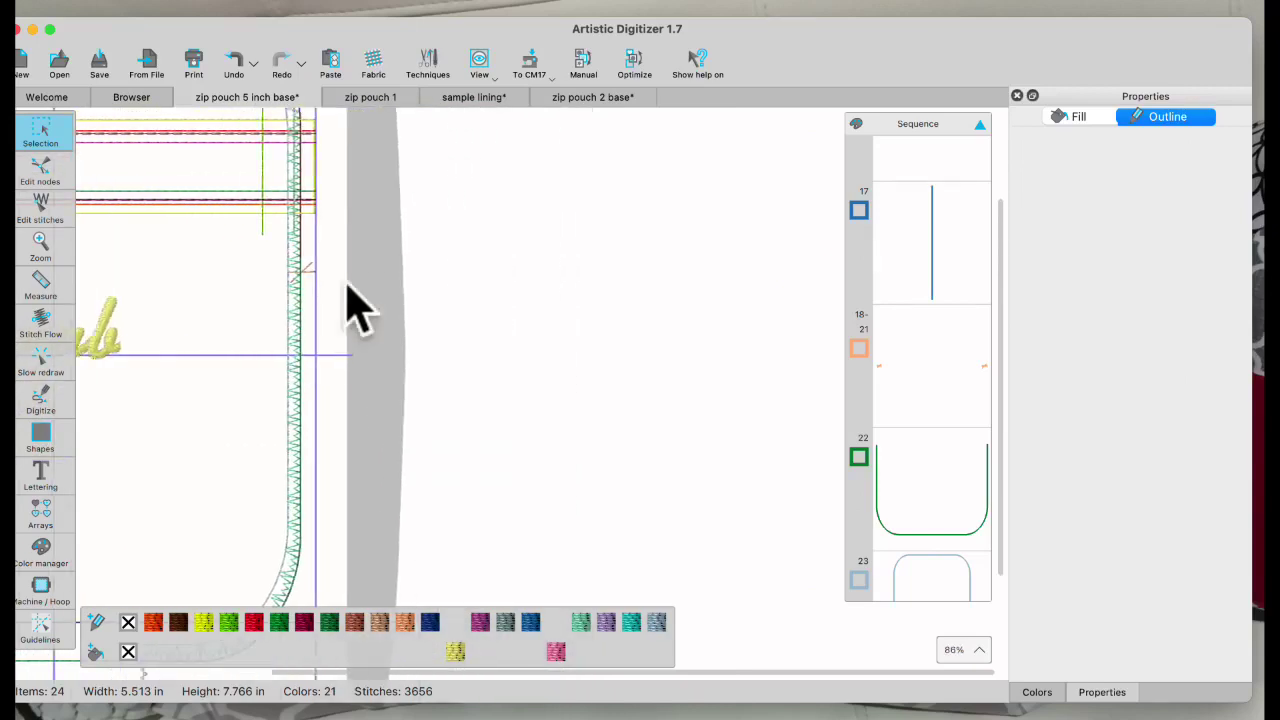
scroll(353, 290, "down", 2)
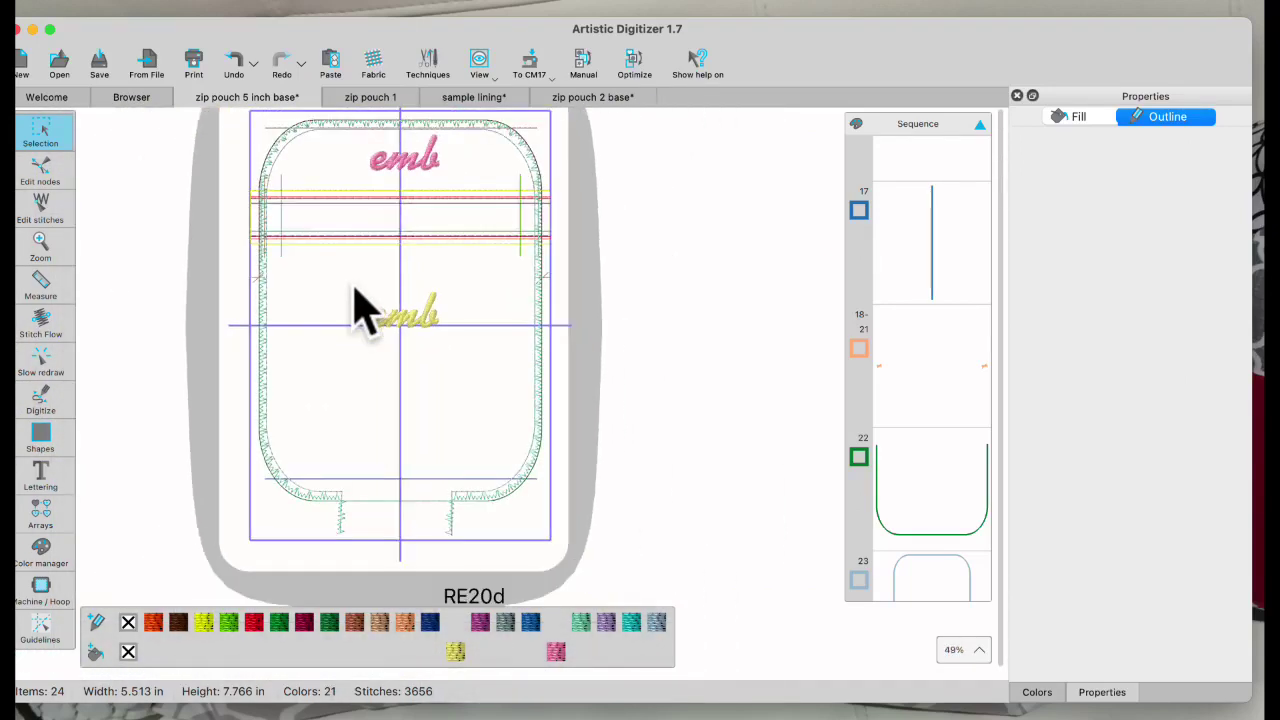
- Browse the 01 January folder on the NO NAME drive for the zip pouch files, and return to the zip pouch 5 inch base design
left_click(136, 104)
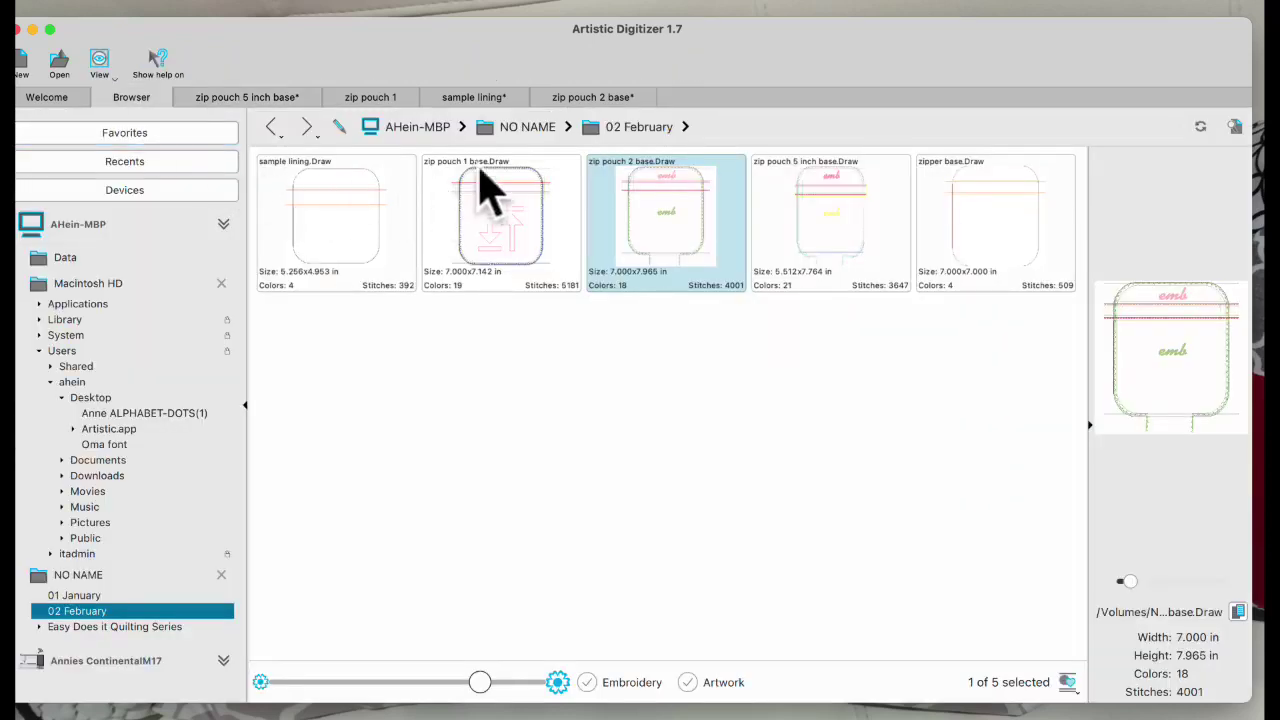
left_click(527, 135)
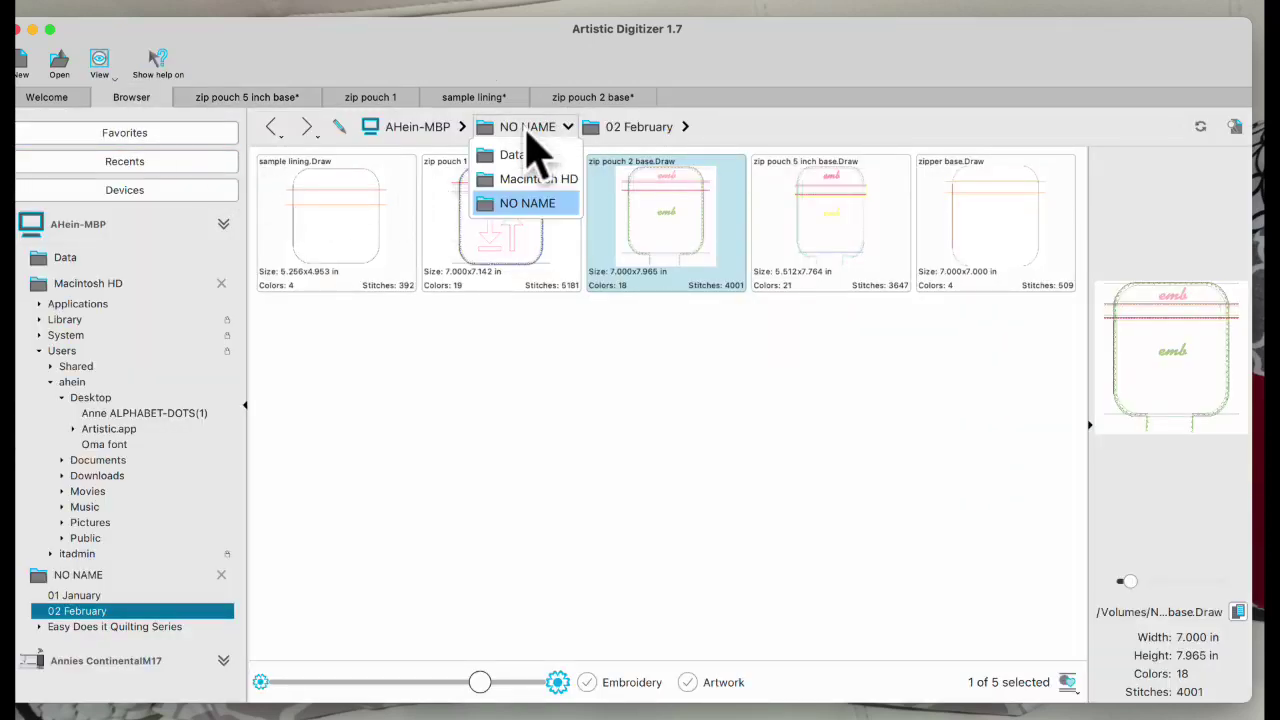
left_click(527, 205)
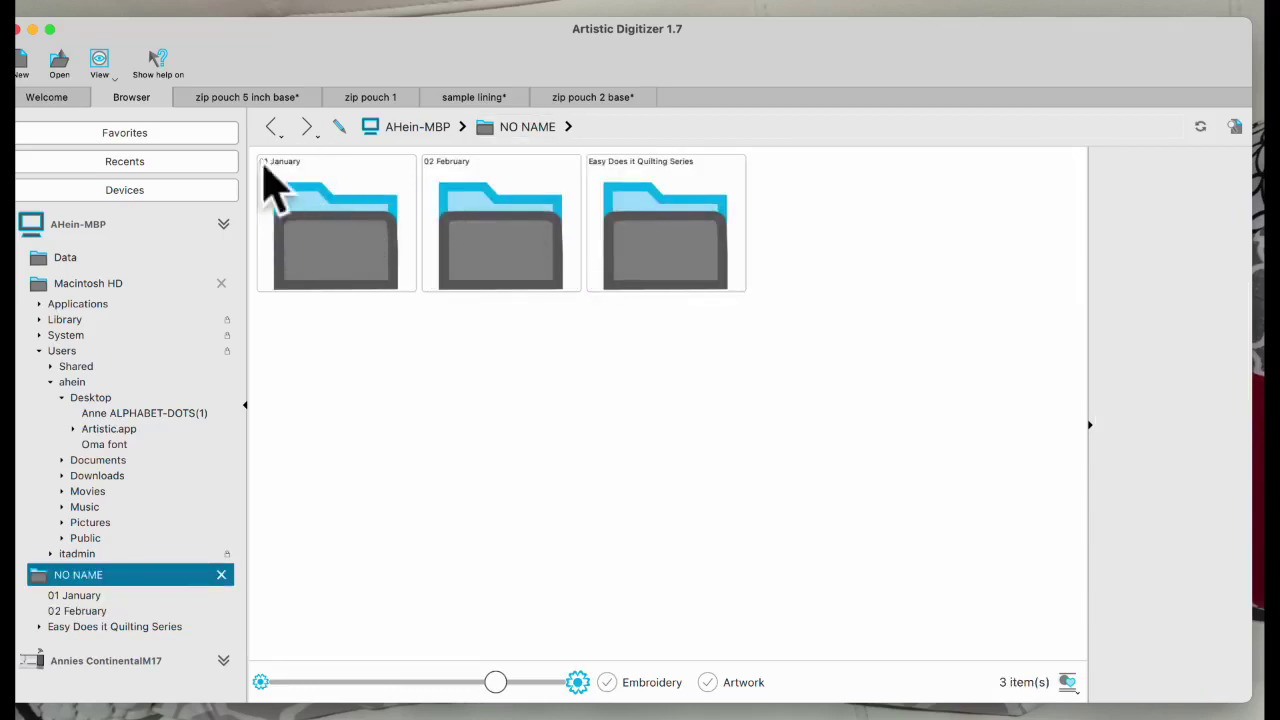
double_click(308, 250)
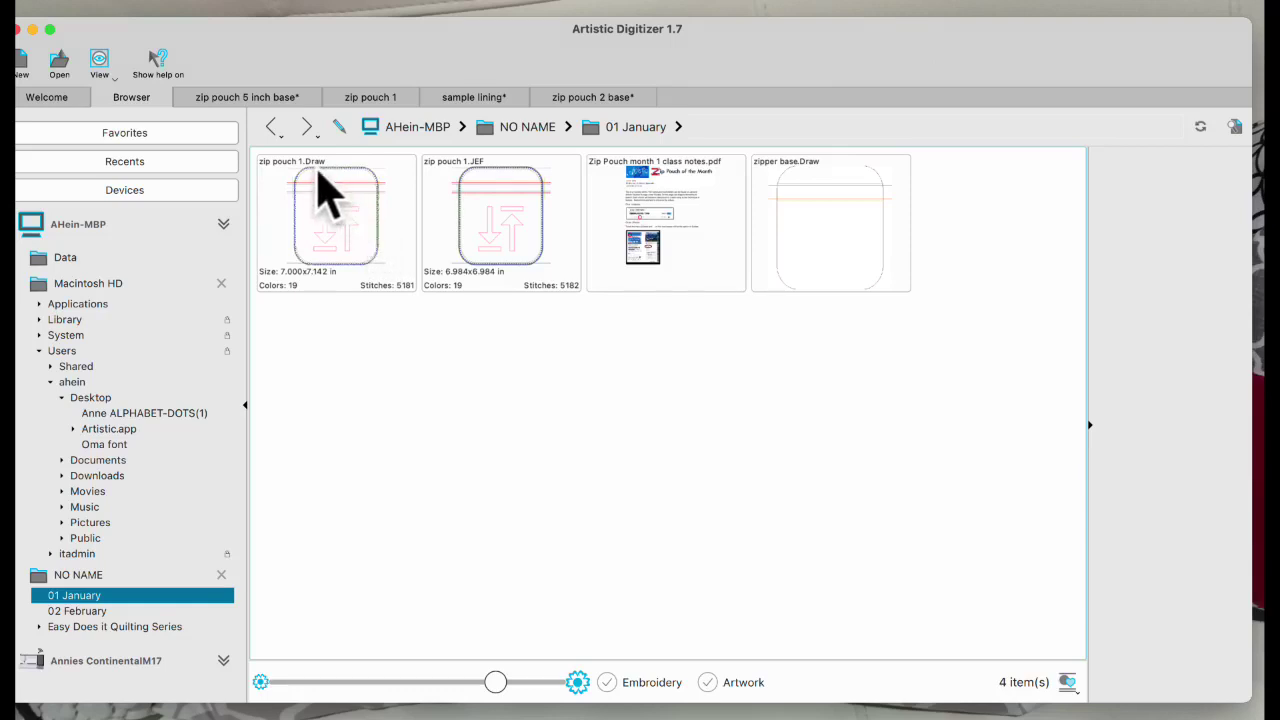
left_click(250, 100)
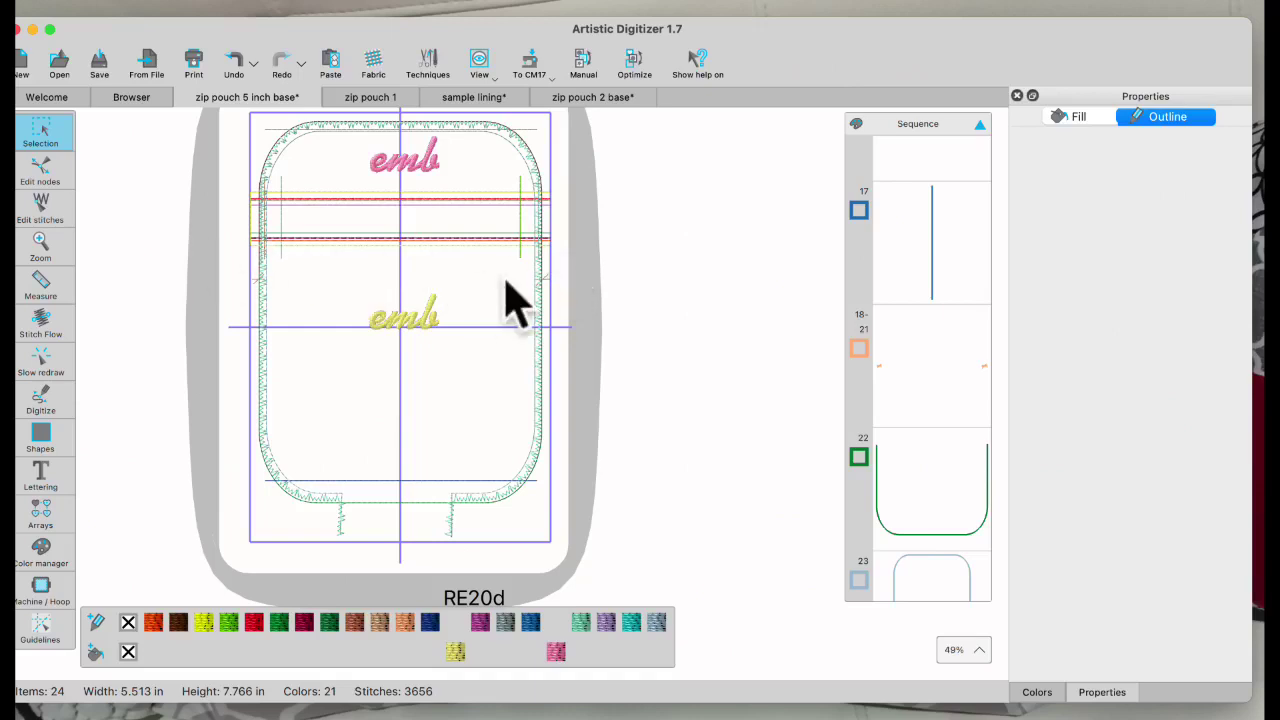
- Select the outer zigzag outline of the 5 inch pouch and examine it within the hoop
left_click(513, 515)
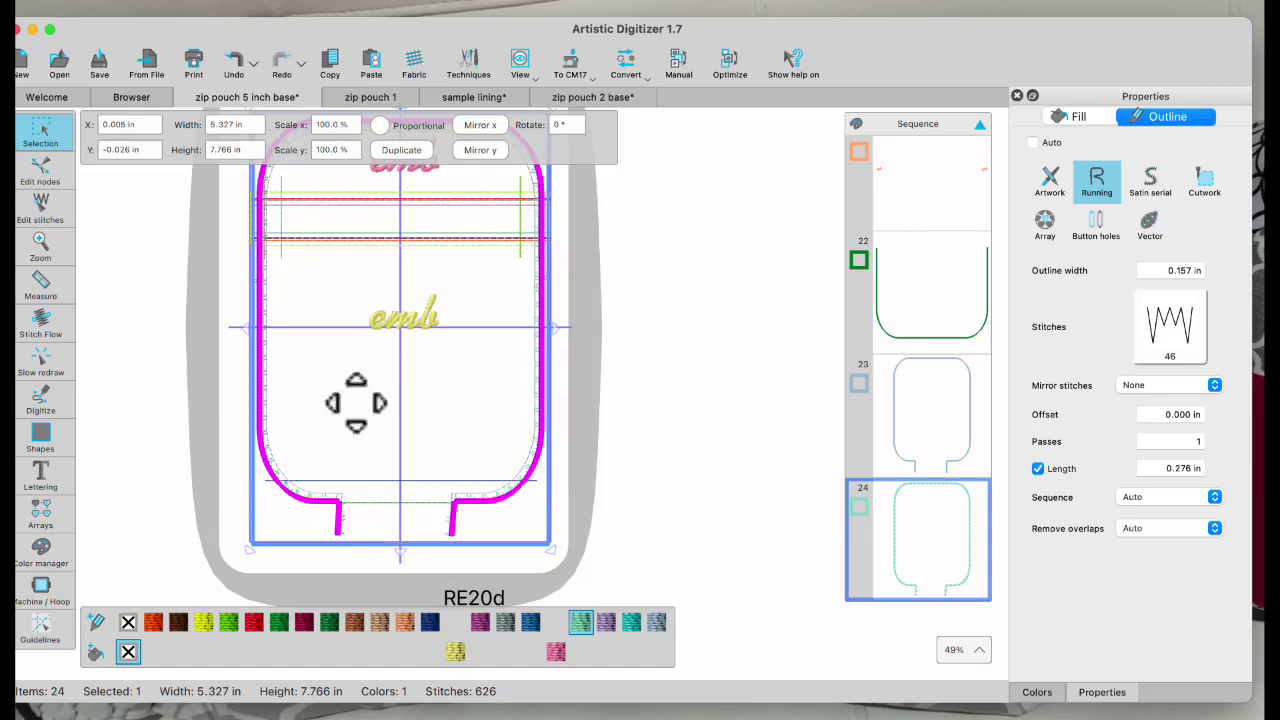
scroll(408, 335, "up", 1)
scroll(408, 335, "up", 3)
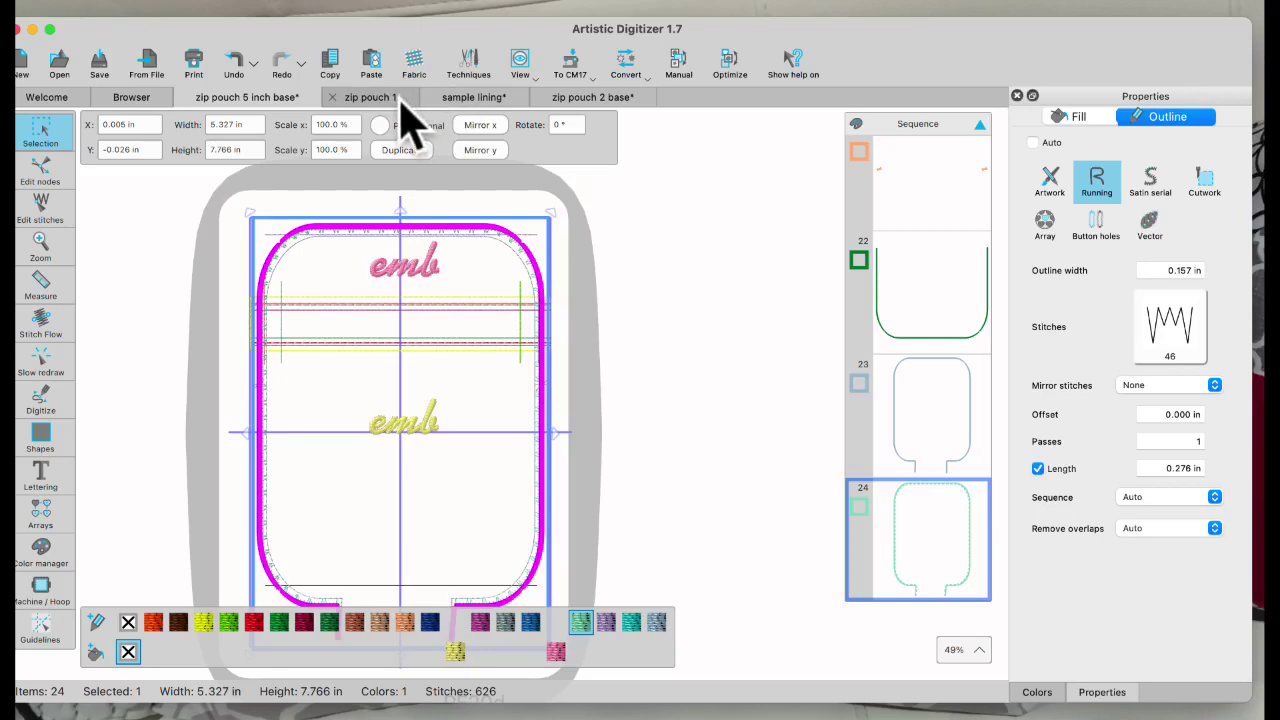
- Open the zip pouch 2 base design, examine it in its full SQ28d hoop, and clear the selection
left_click(587, 100)
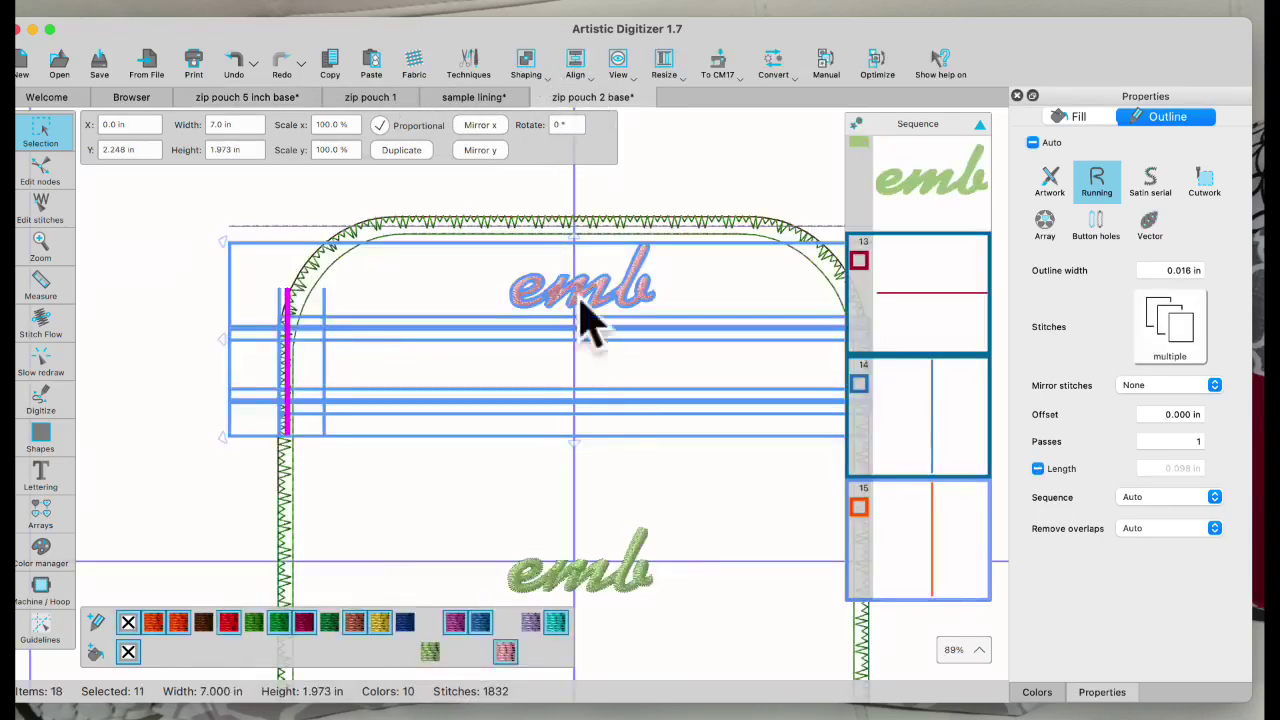
scroll(602, 386, "down", 5)
scroll(598, 371, "down", 1)
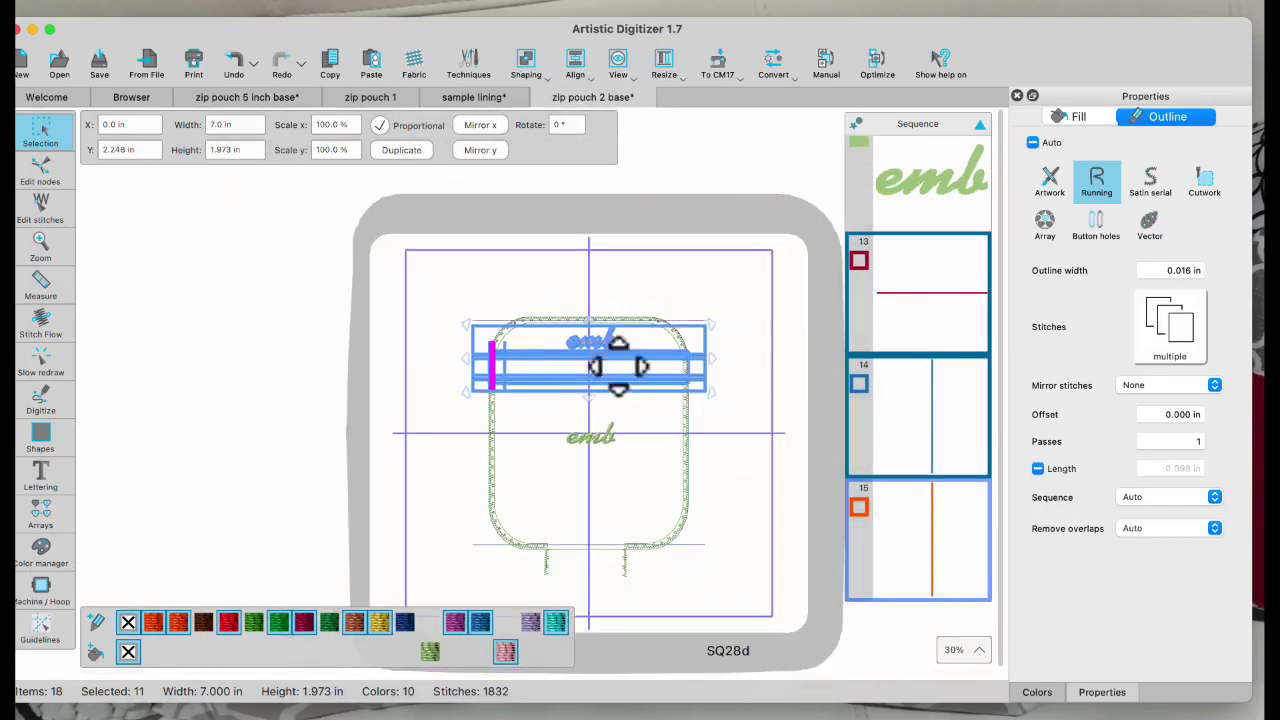
left_click(705, 290)
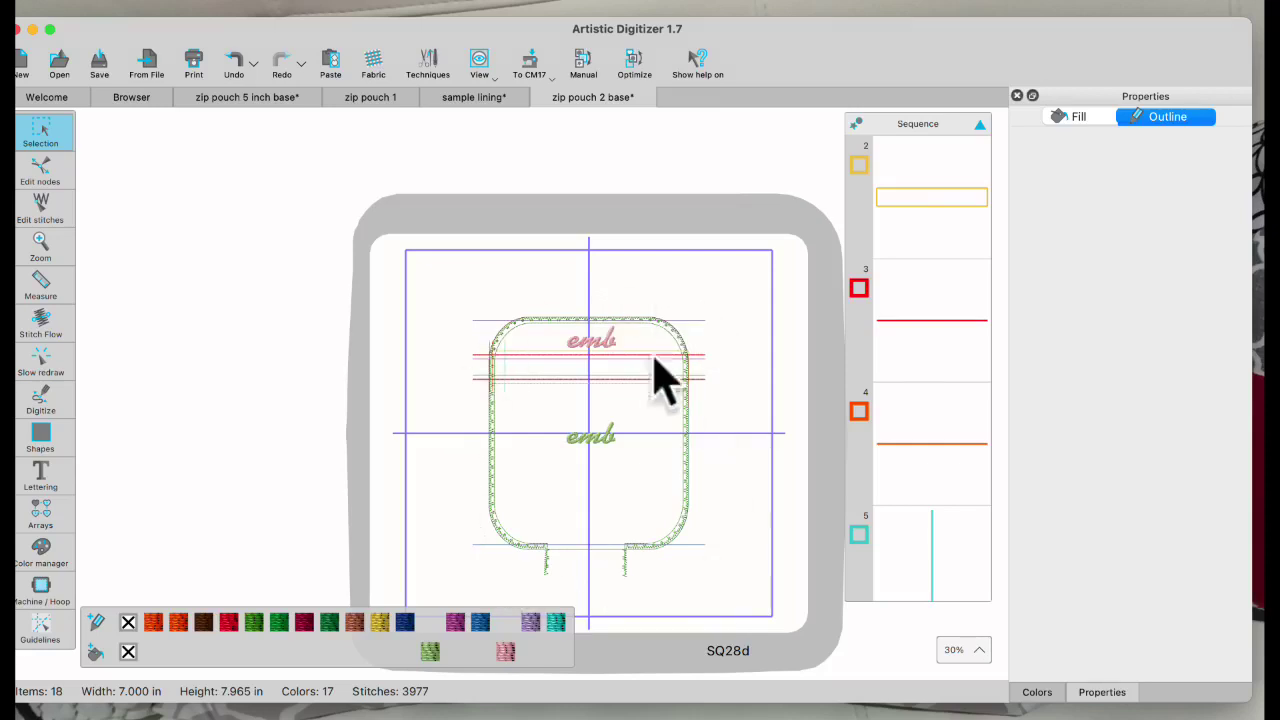
- Return to the zip pouch 5 inch base design, clear its selection, and review the stitch sequence back to its first item
left_click(258, 128)
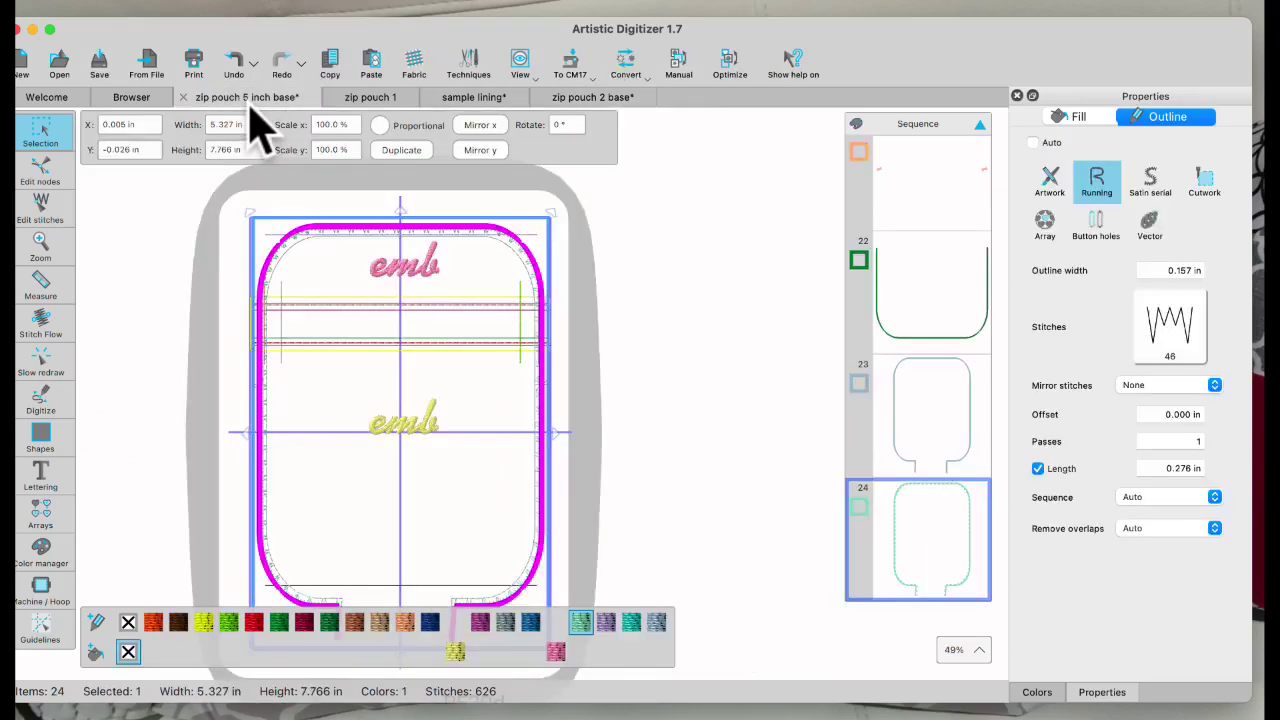
left_click(651, 320)
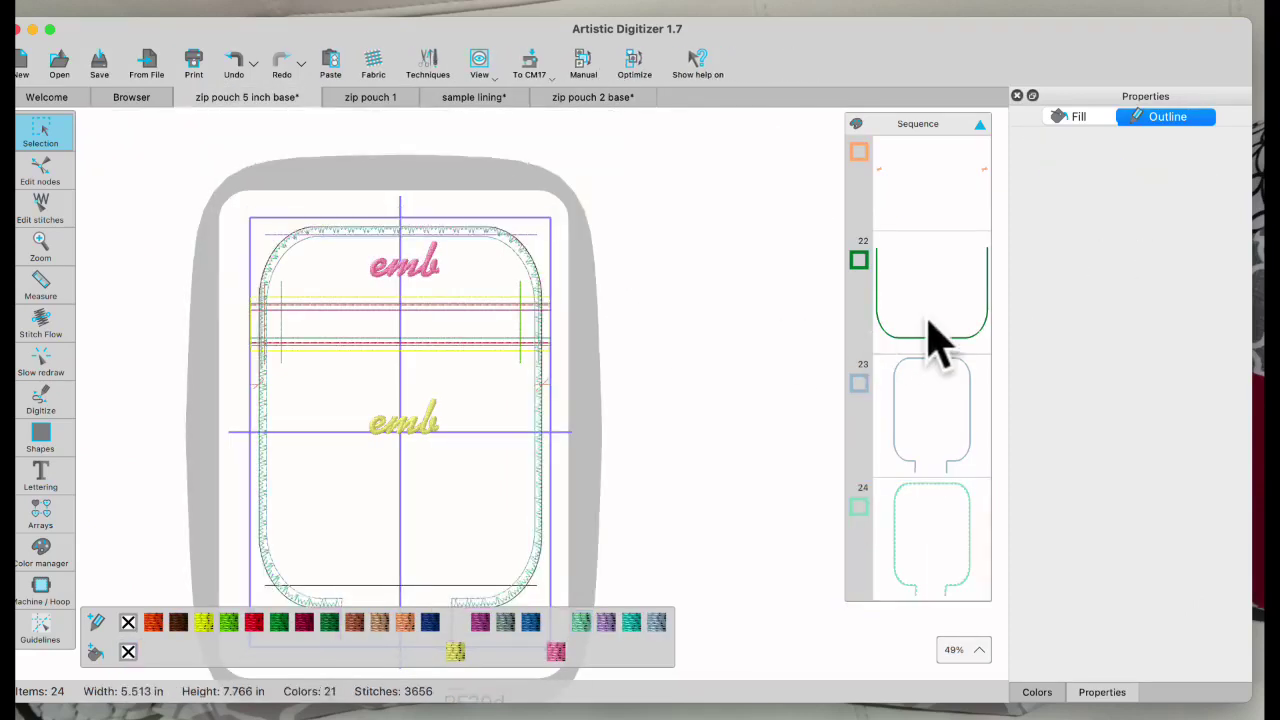
scroll(935, 340, "up", 15)
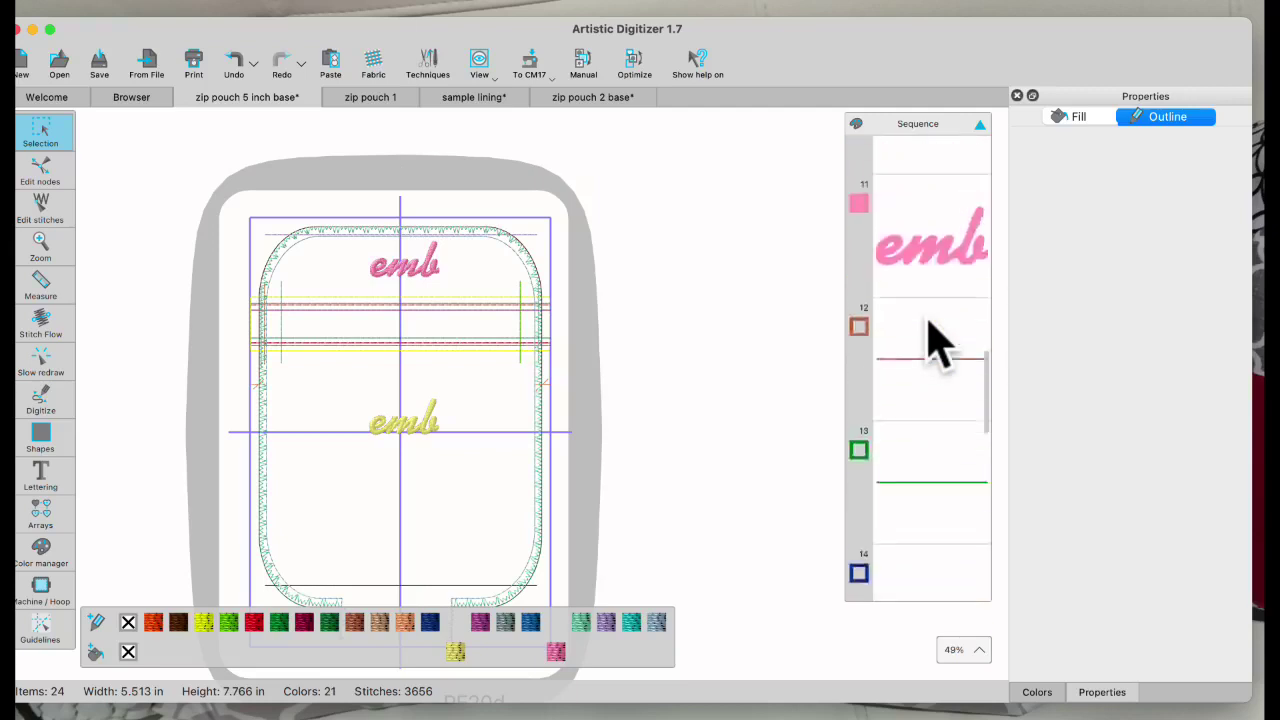
scroll(935, 340, "up", 8)
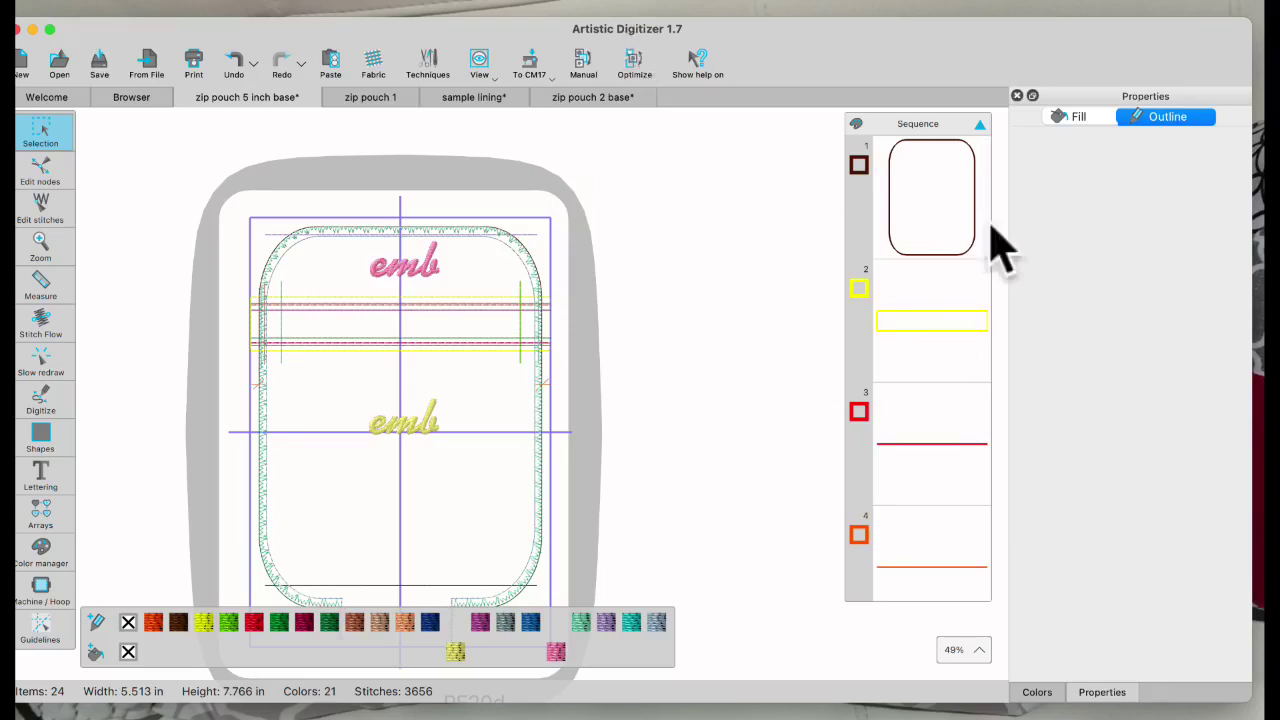
- Select the rounded rectangle at the start of the sequence and switch the sequence display from colour grouping to individual objects
left_click(950, 190)
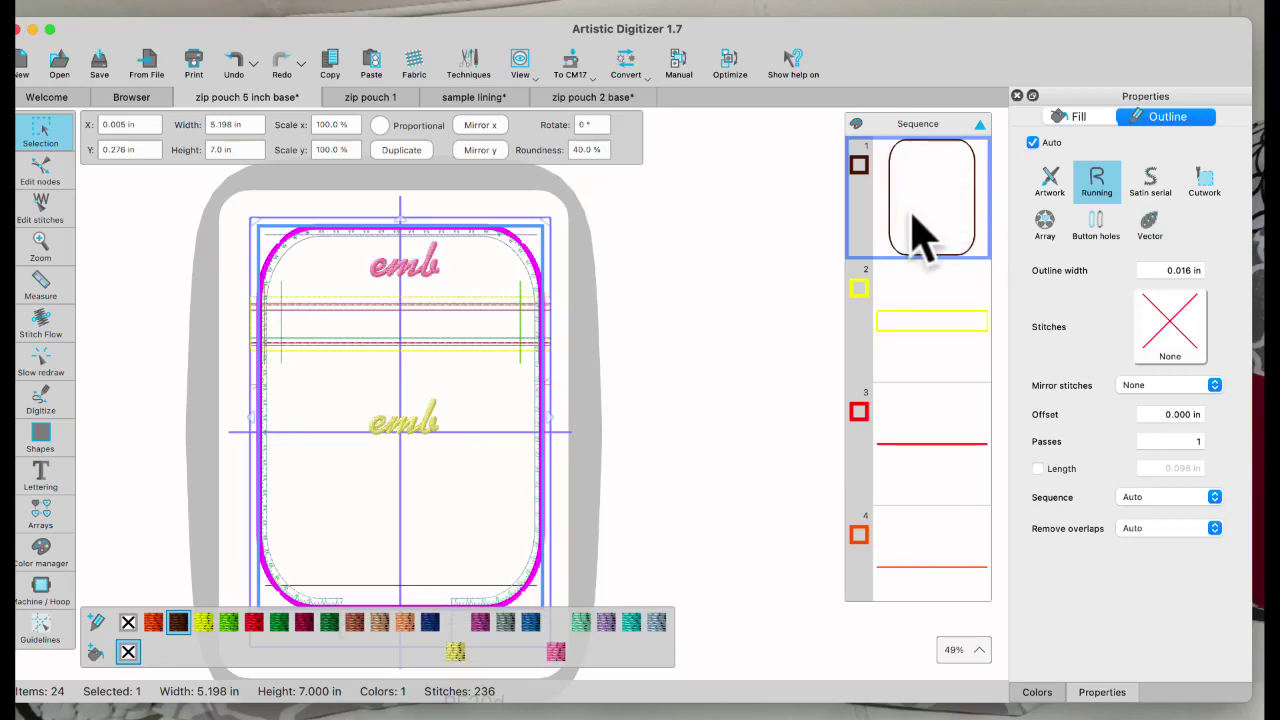
left_click(857, 125)
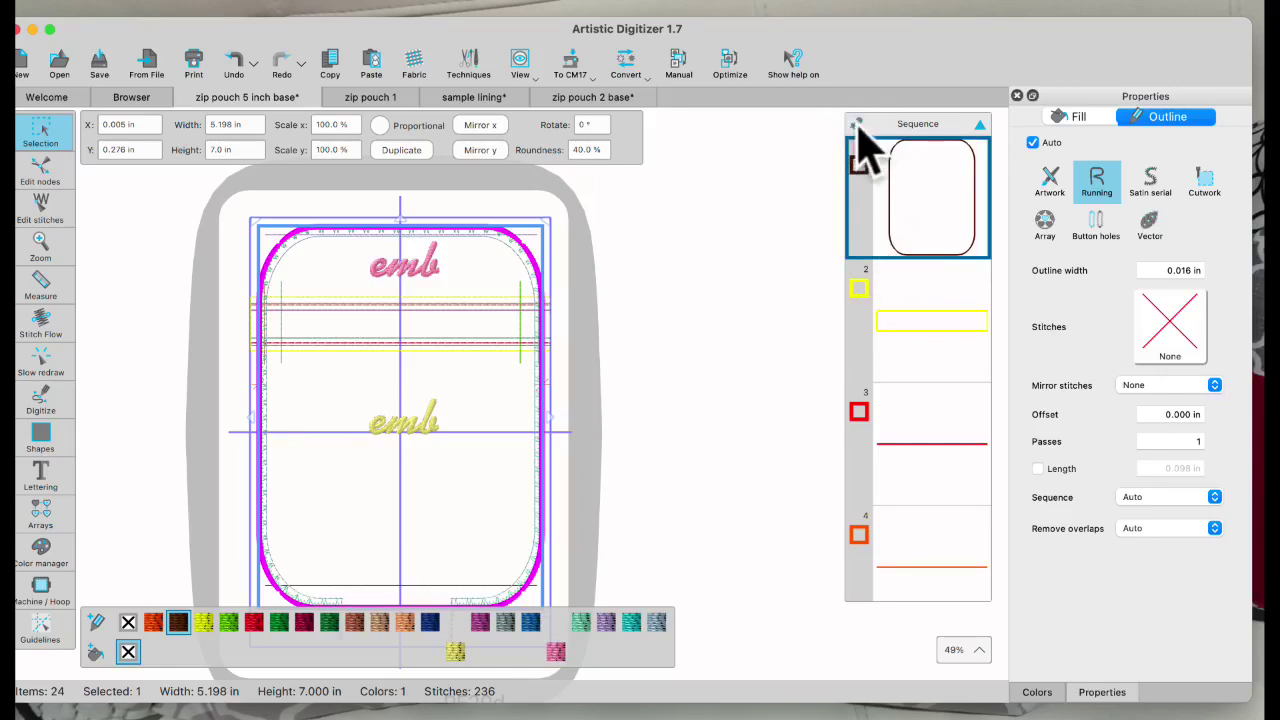
left_click(857, 124)
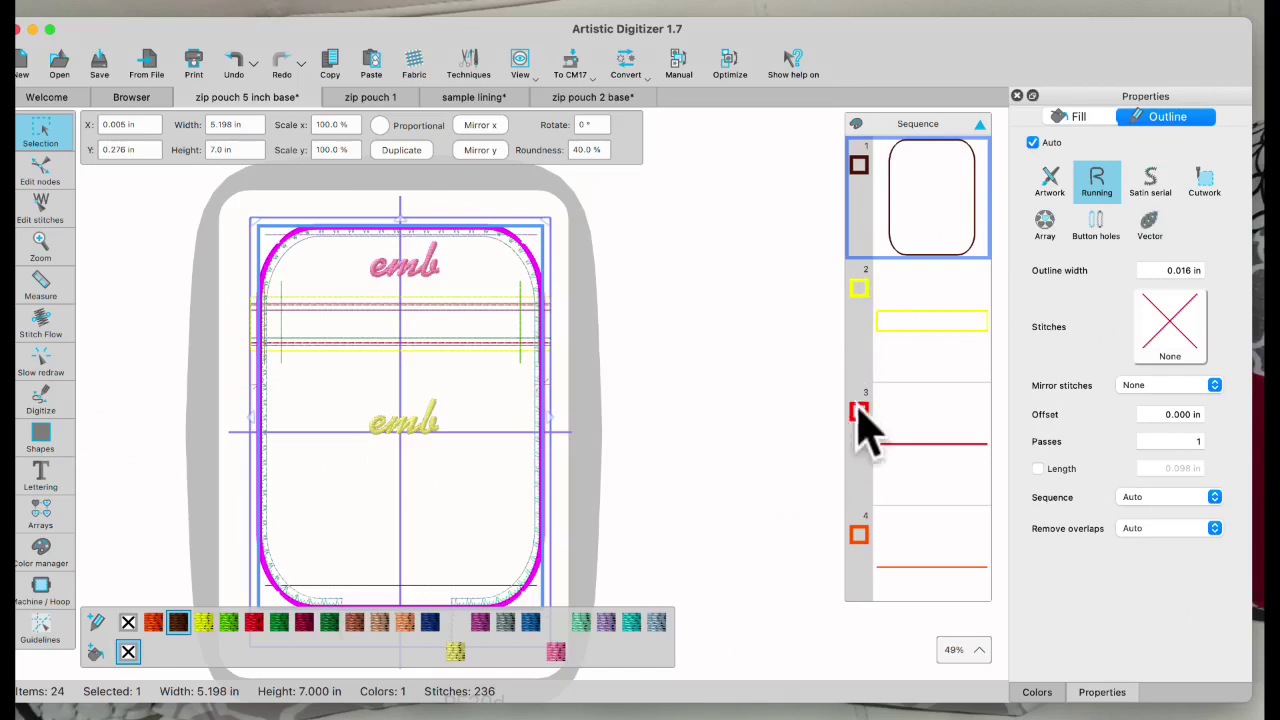
left_click(858, 142)
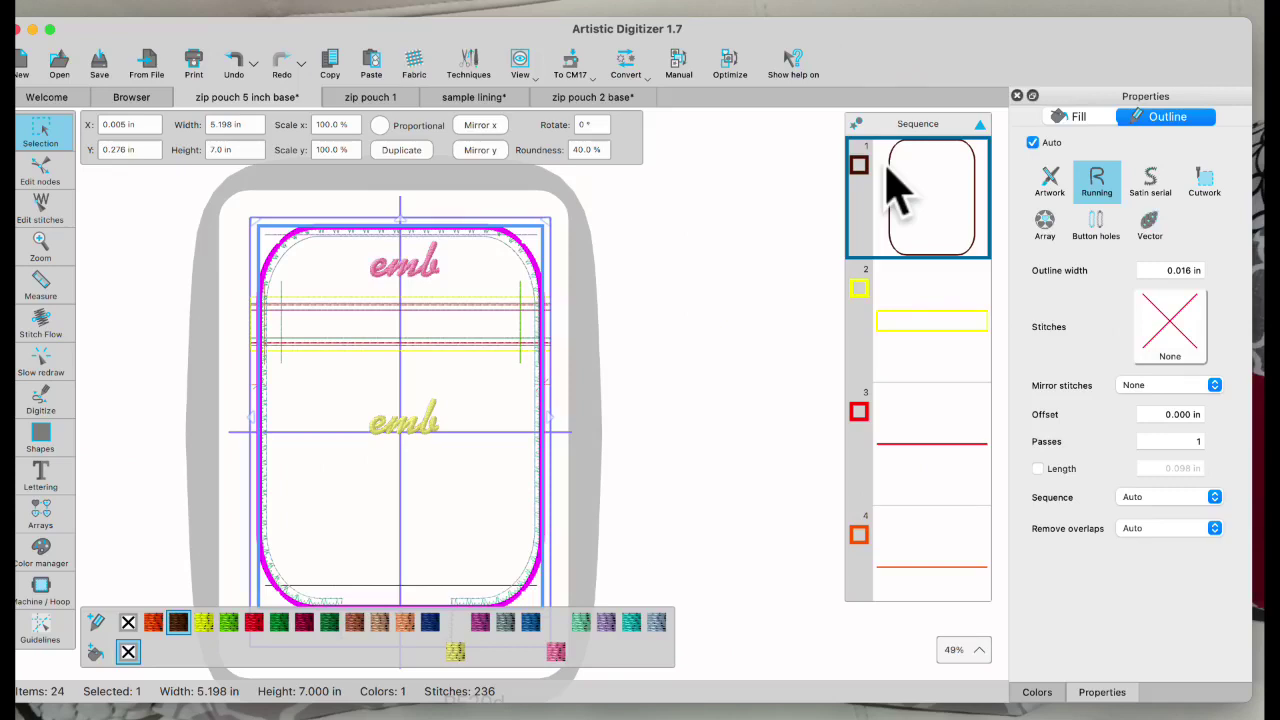
scroll(477, 342, "down", 1)
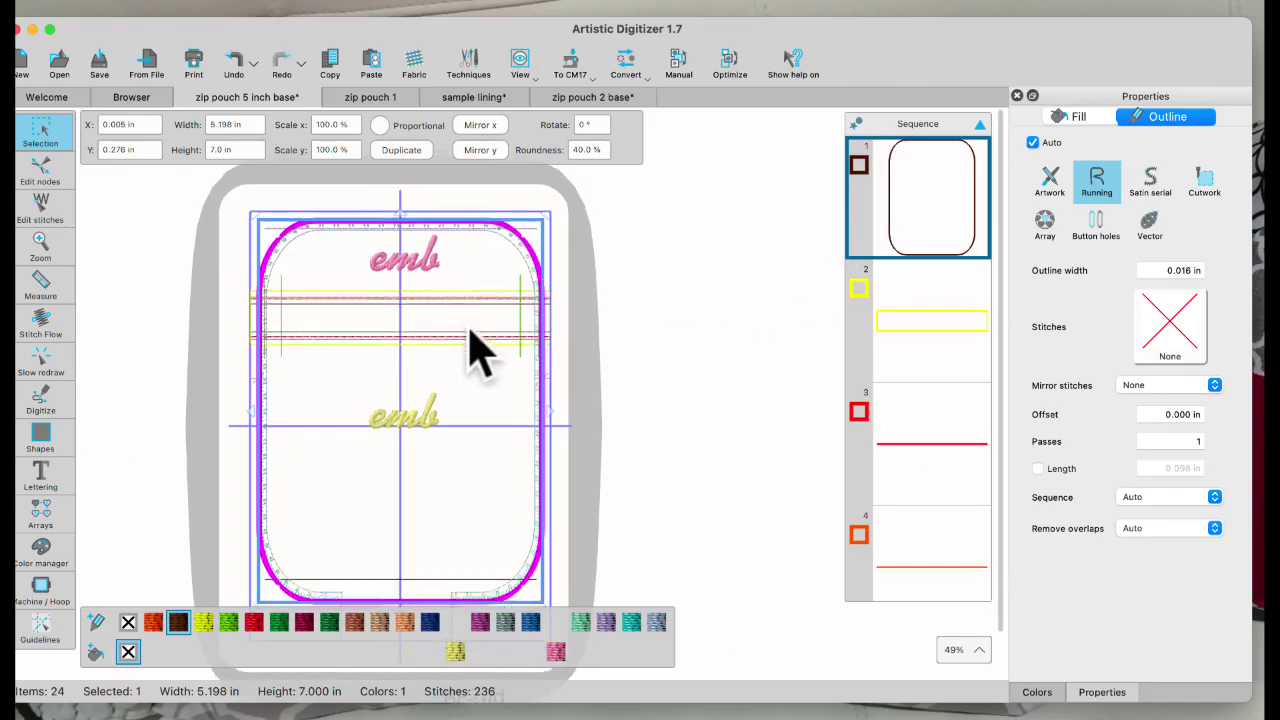
scroll(443, 491, "down", 5)
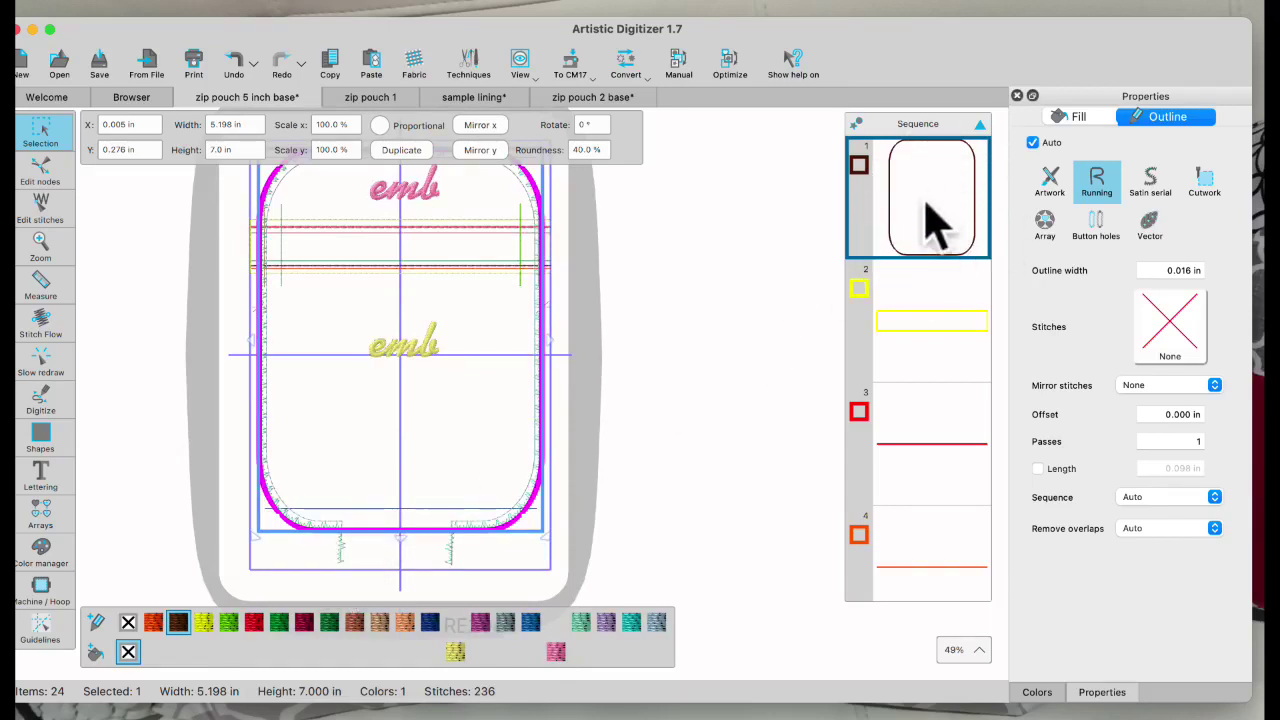
- Select sequence items 2, 3 and 4 in turn to examine the zipper rectangle and its two horizontal stitch lines
left_click(907, 340)
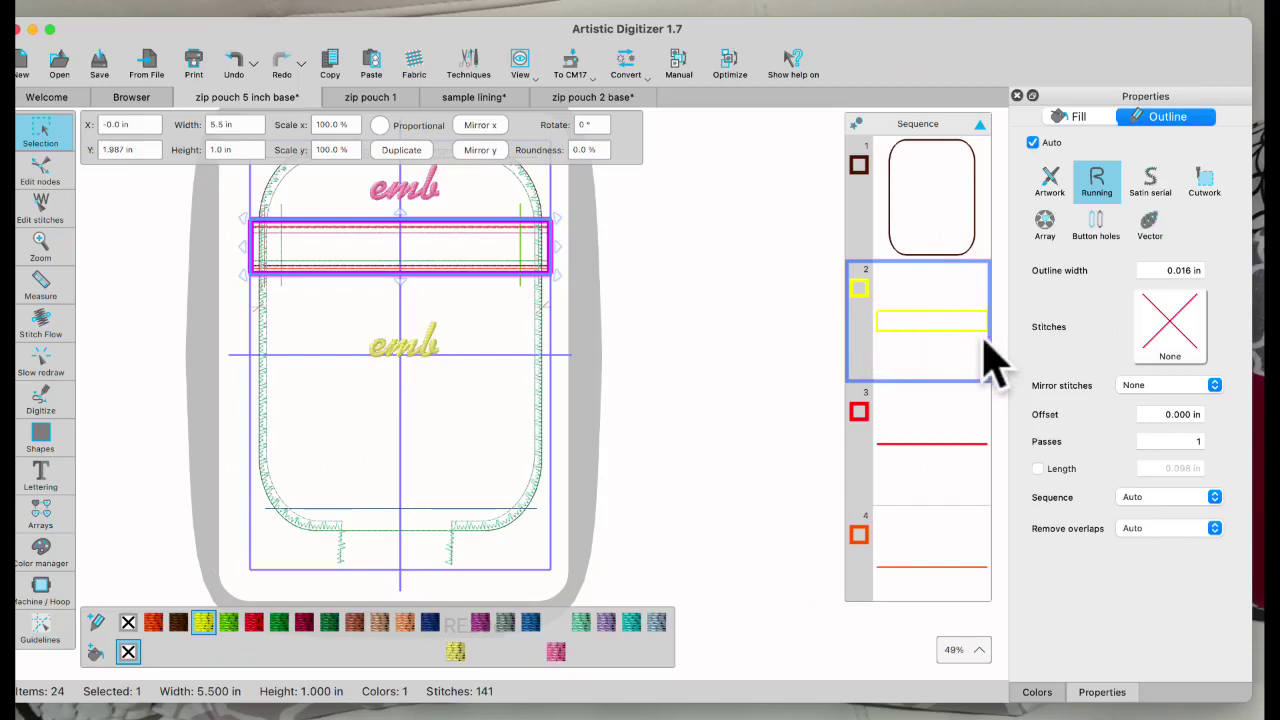
left_click(940, 462)
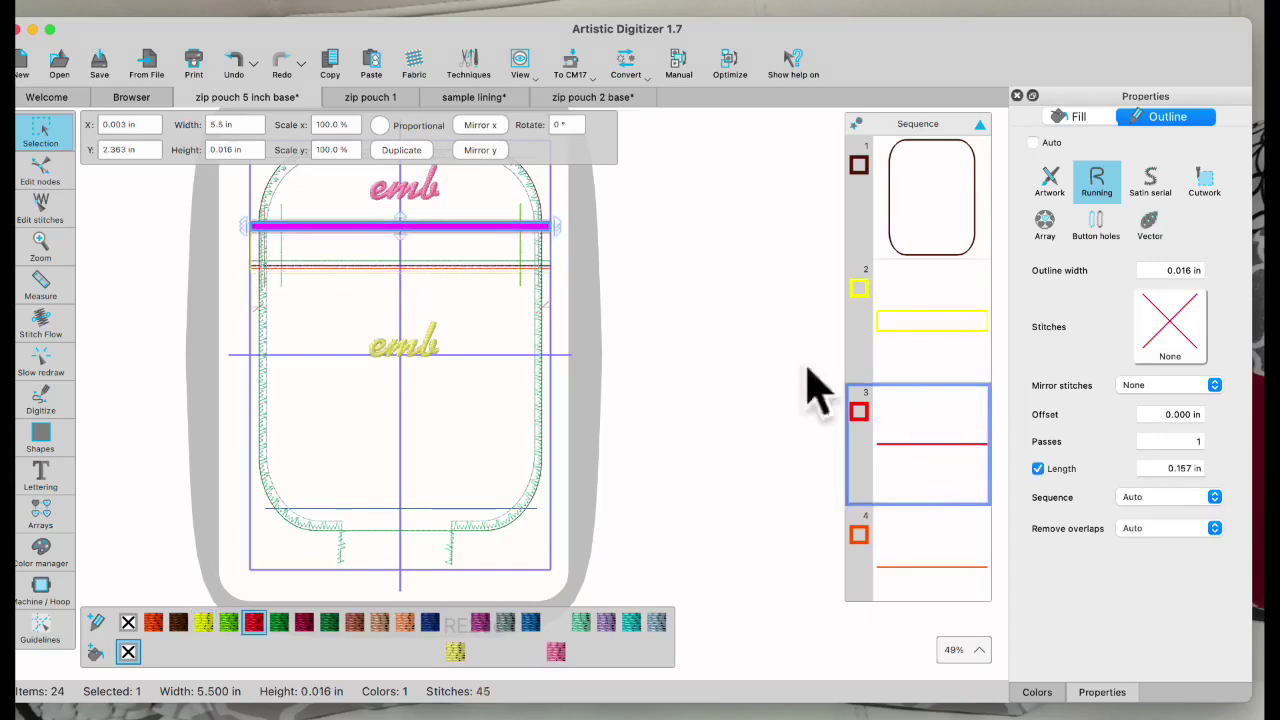
left_click(925, 585)
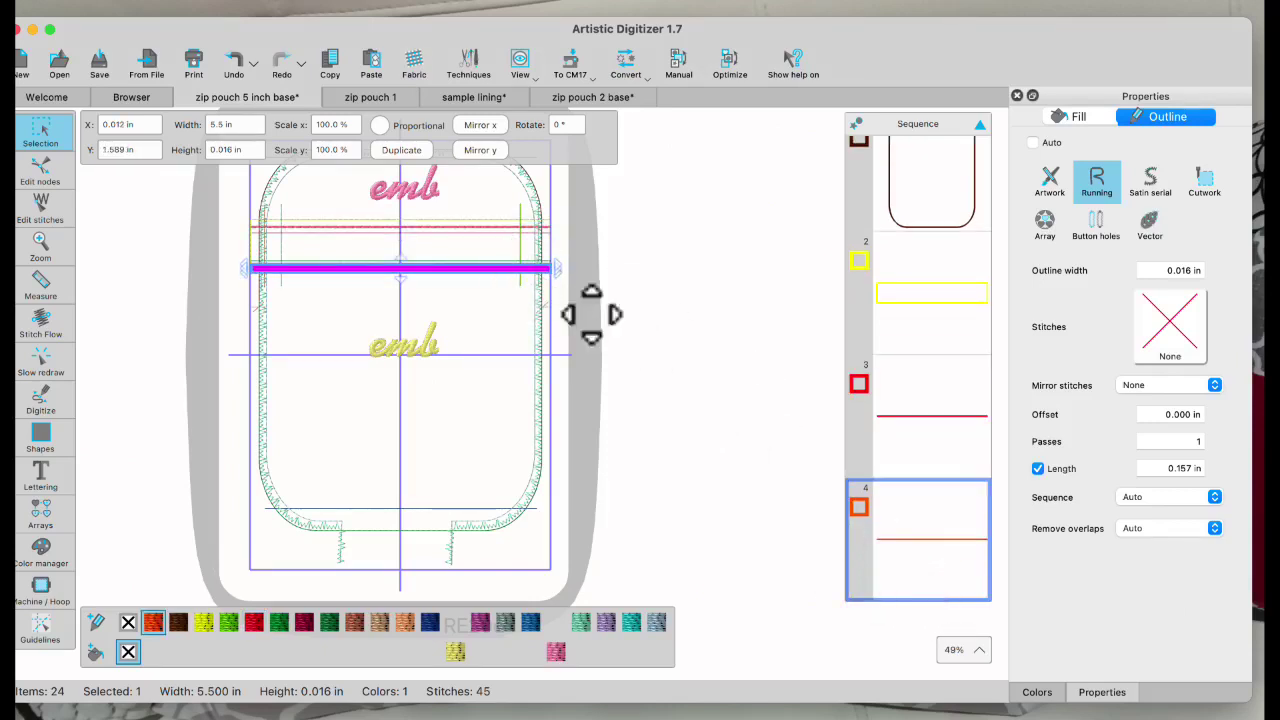
- Select sequence item 5 and examine up close where its vertical line crosses the zipper end near the pouch edge
scroll(925, 505, "down", 4)
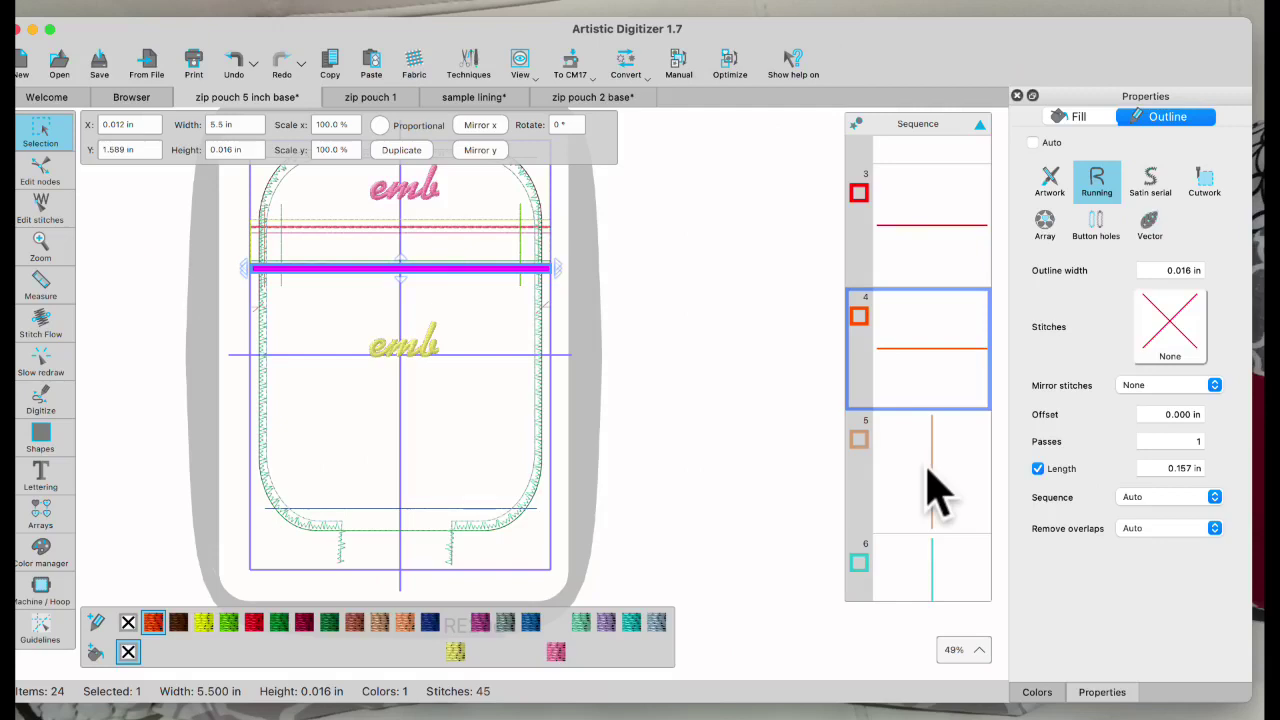
left_click(932, 480)
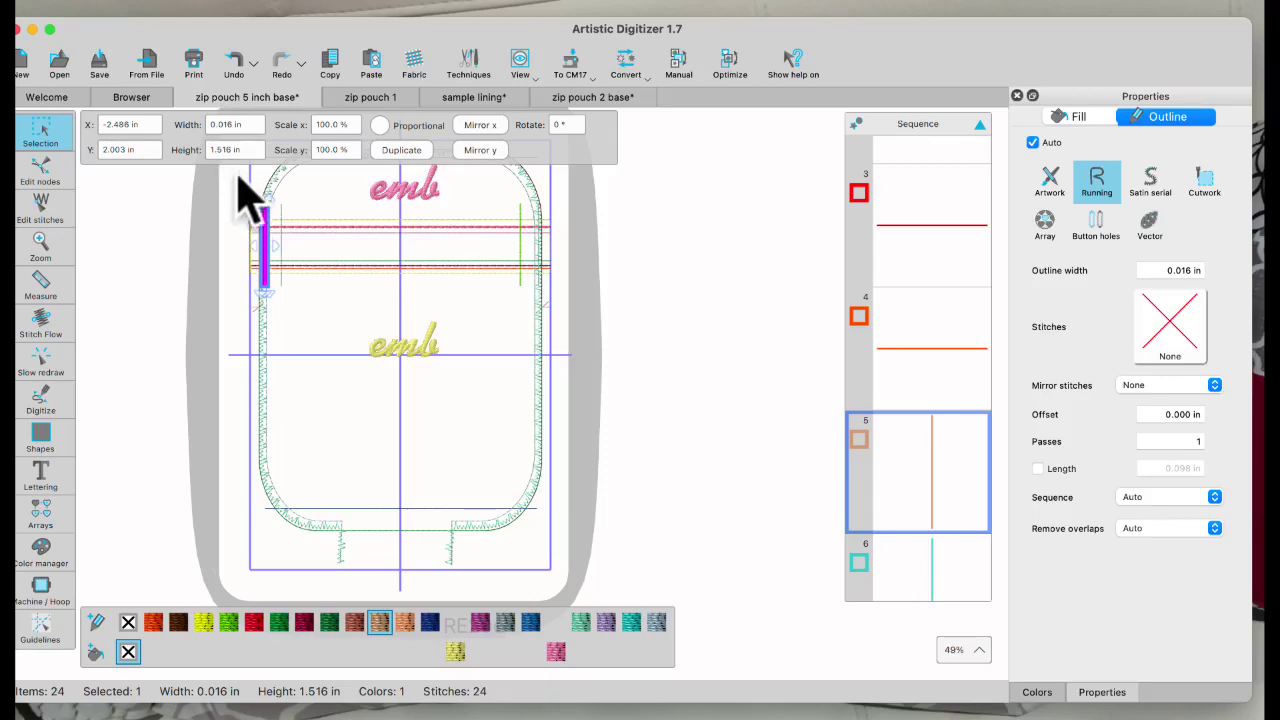
scroll(251, 206, "up", 3)
scroll(255, 250, "up", 5)
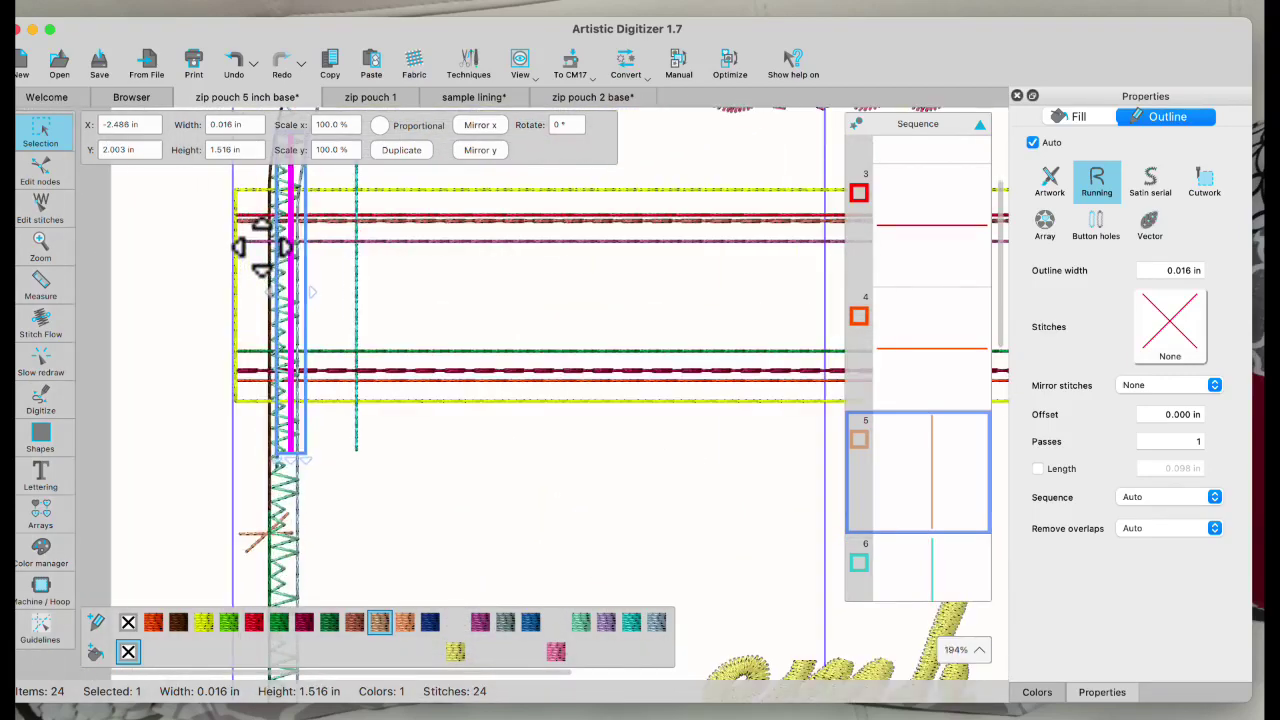
scroll(330, 245, "up", 3)
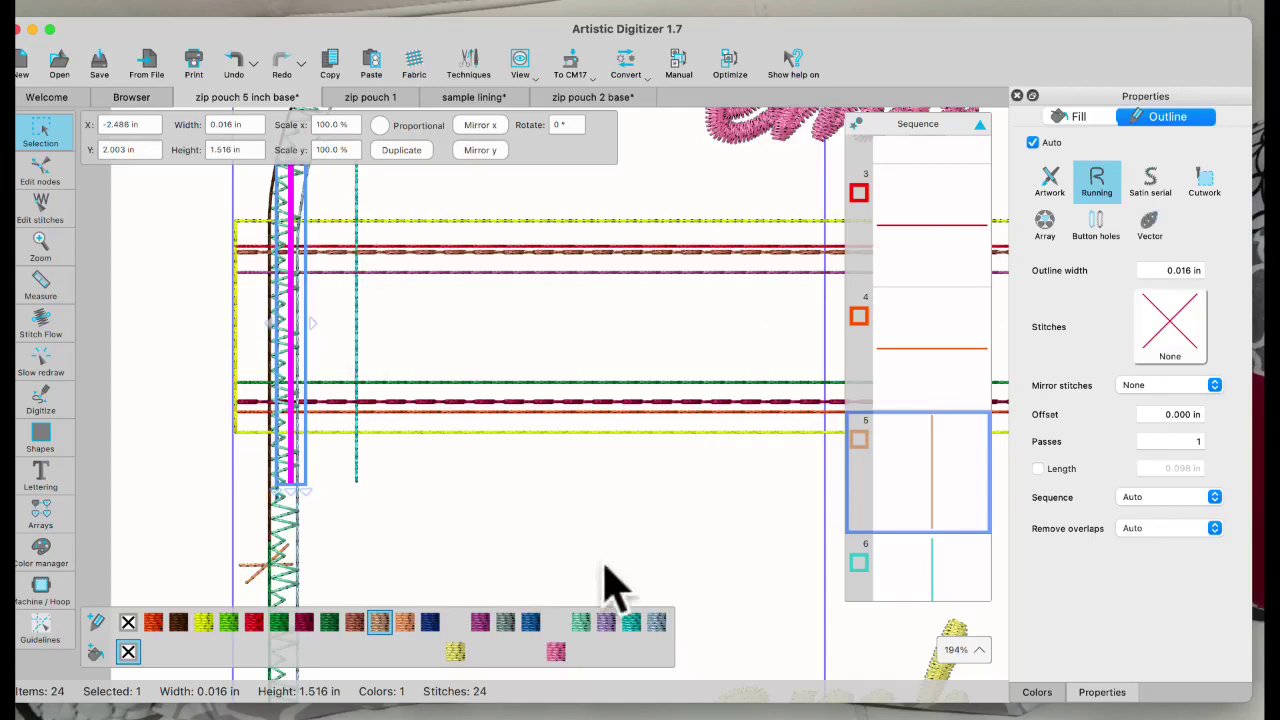
- Select sequence item 6, examine its vertical line across the zipper, and look at the following vertical lines in the sequence
left_click(943, 586)
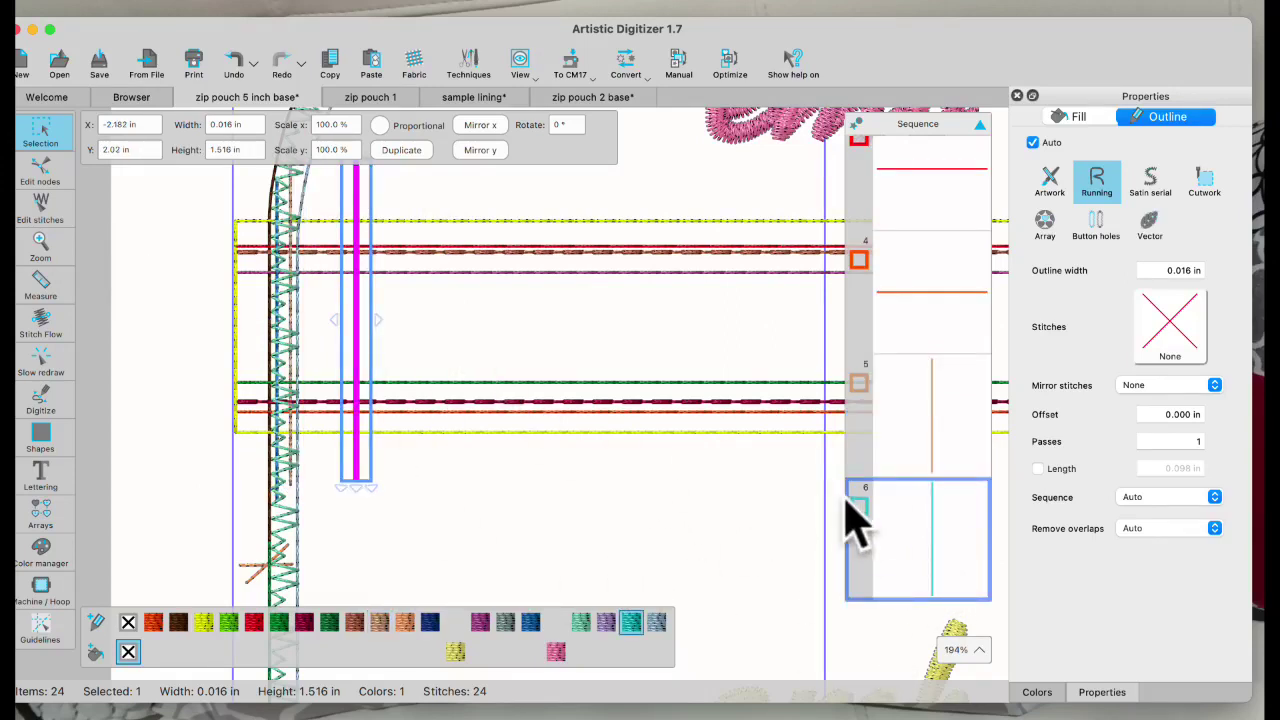
scroll(548, 410, "down", 5)
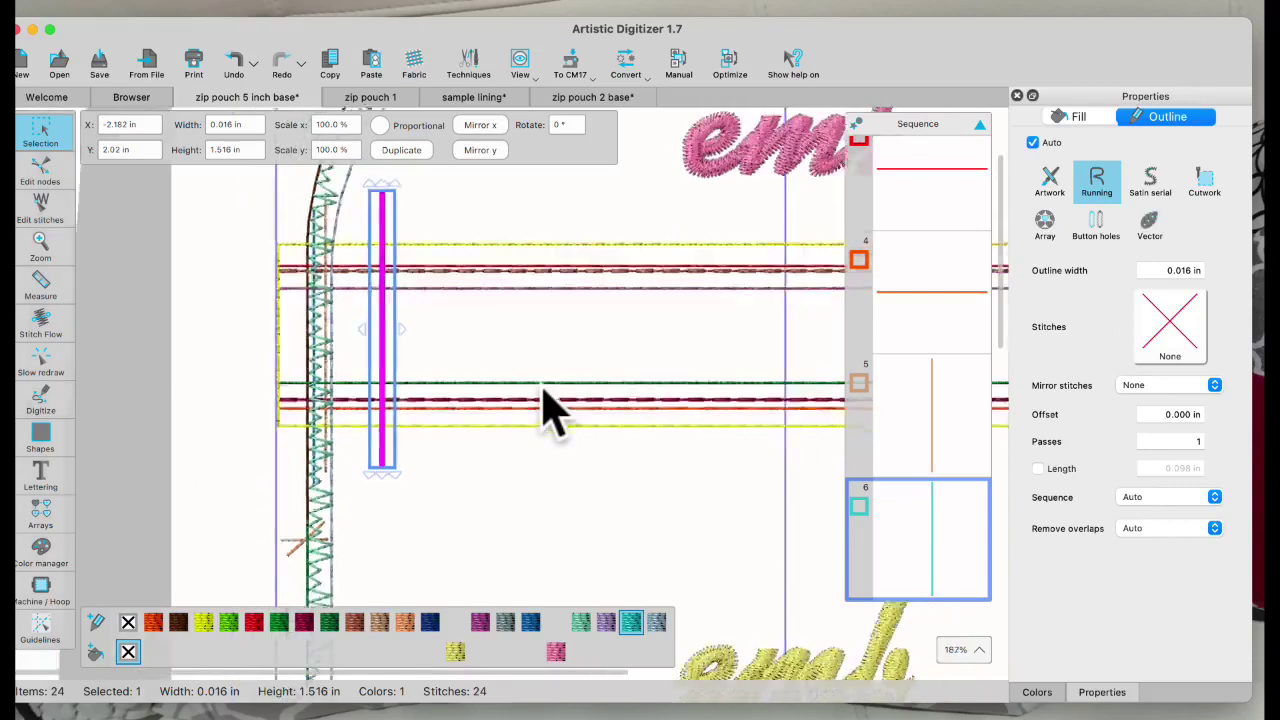
scroll(548, 410, "left", 6)
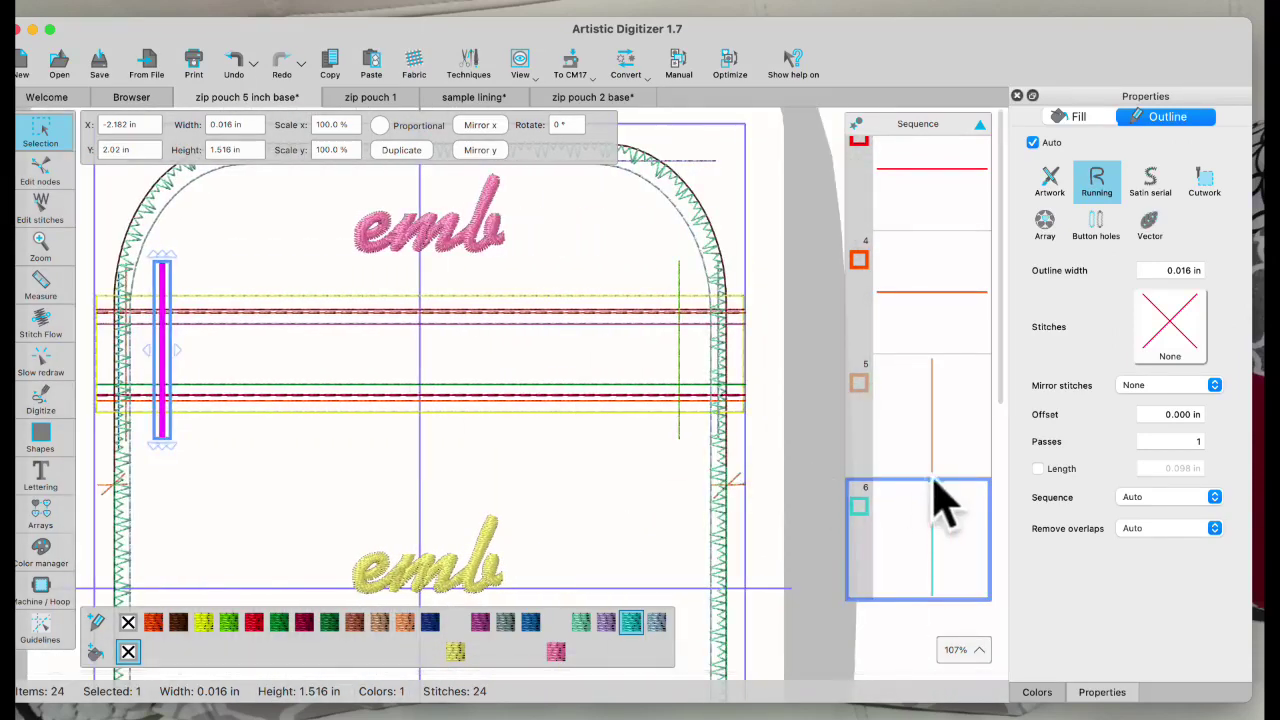
scroll(930, 510, "down", 5)
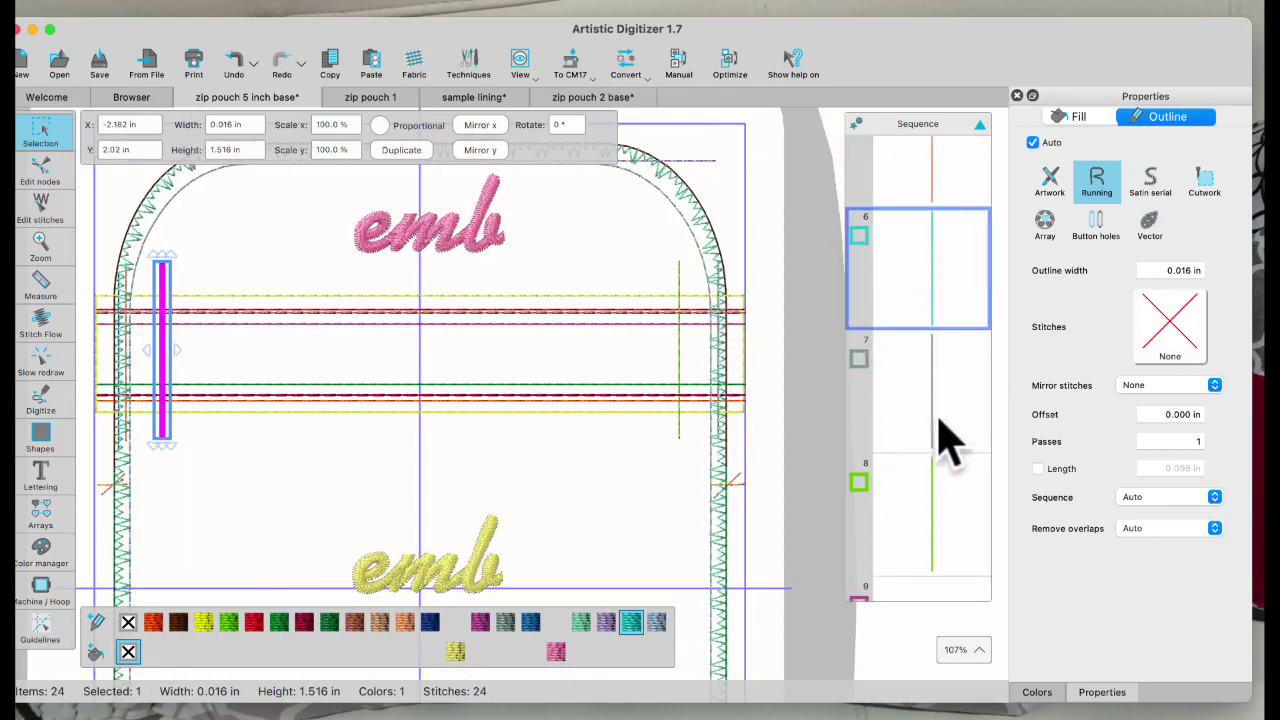
- Select sequence items 7 and 8, the vertical lines at the zipper's other end, and examine item 9, the horizontal line along the zipper
left_click(945, 435)
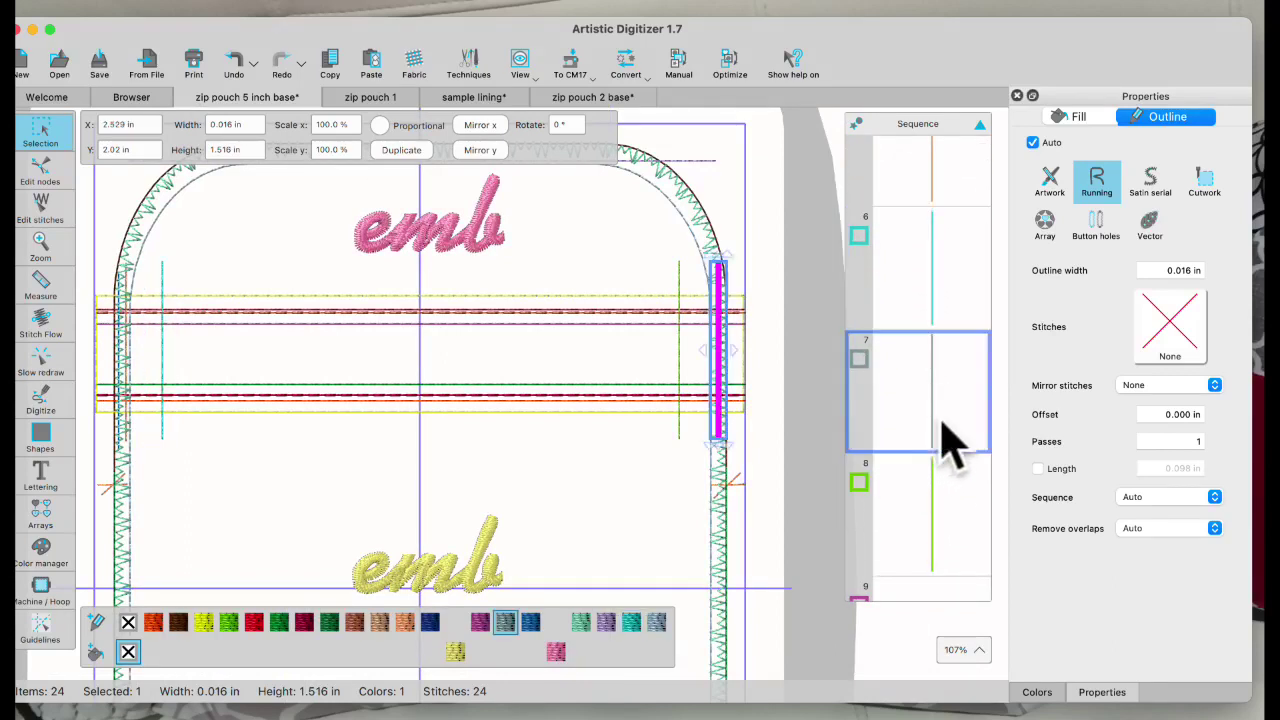
left_click(940, 535)
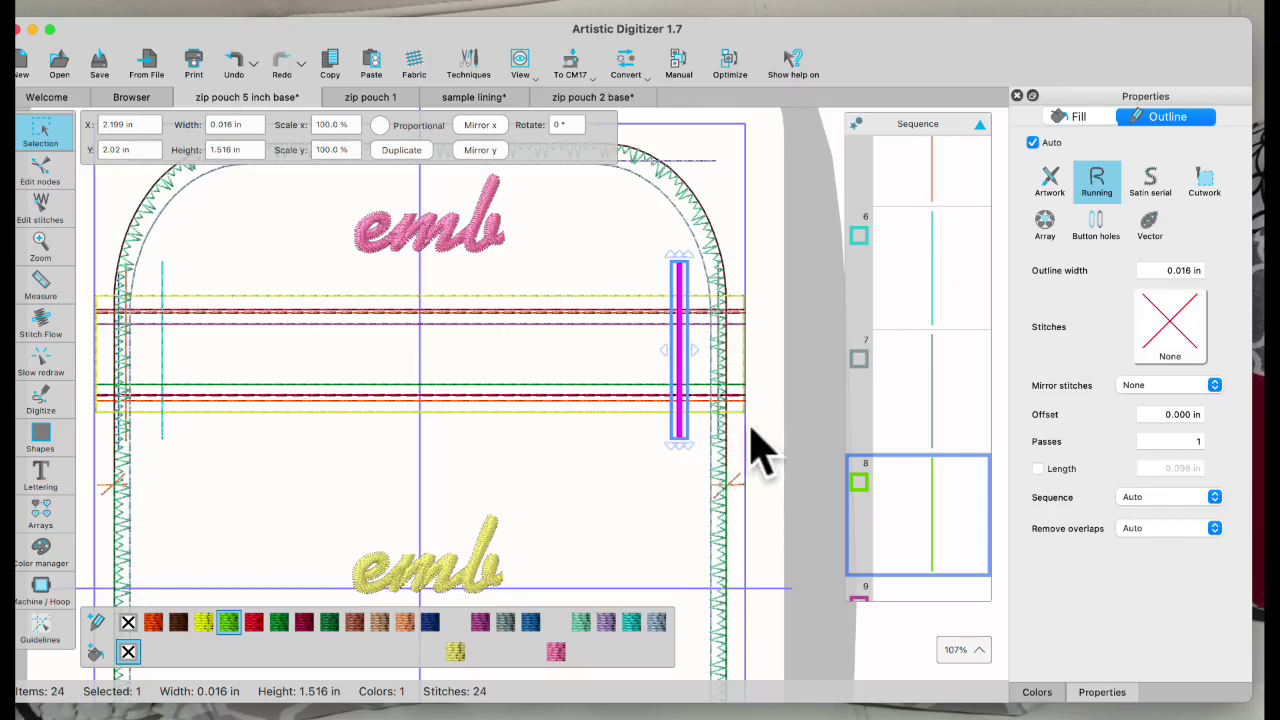
scroll(920, 543, "down", 1)
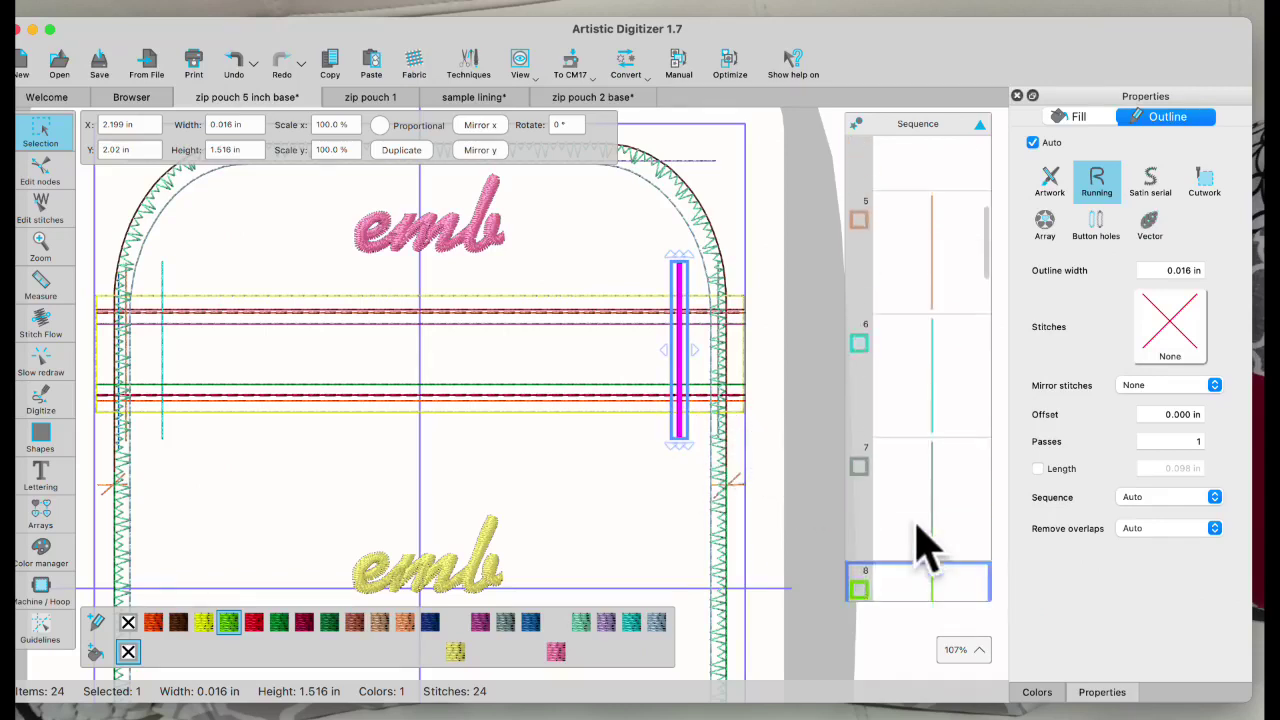
scroll(920, 543, "down", 5)
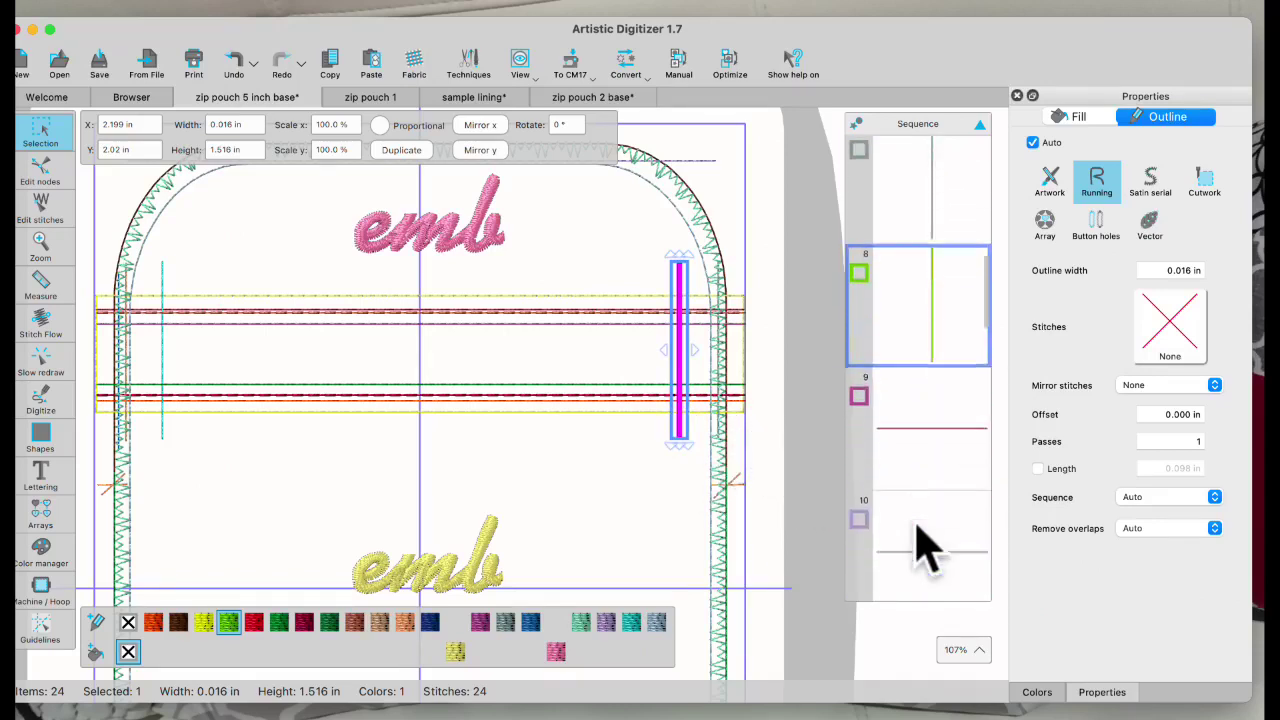
left_click(934, 425)
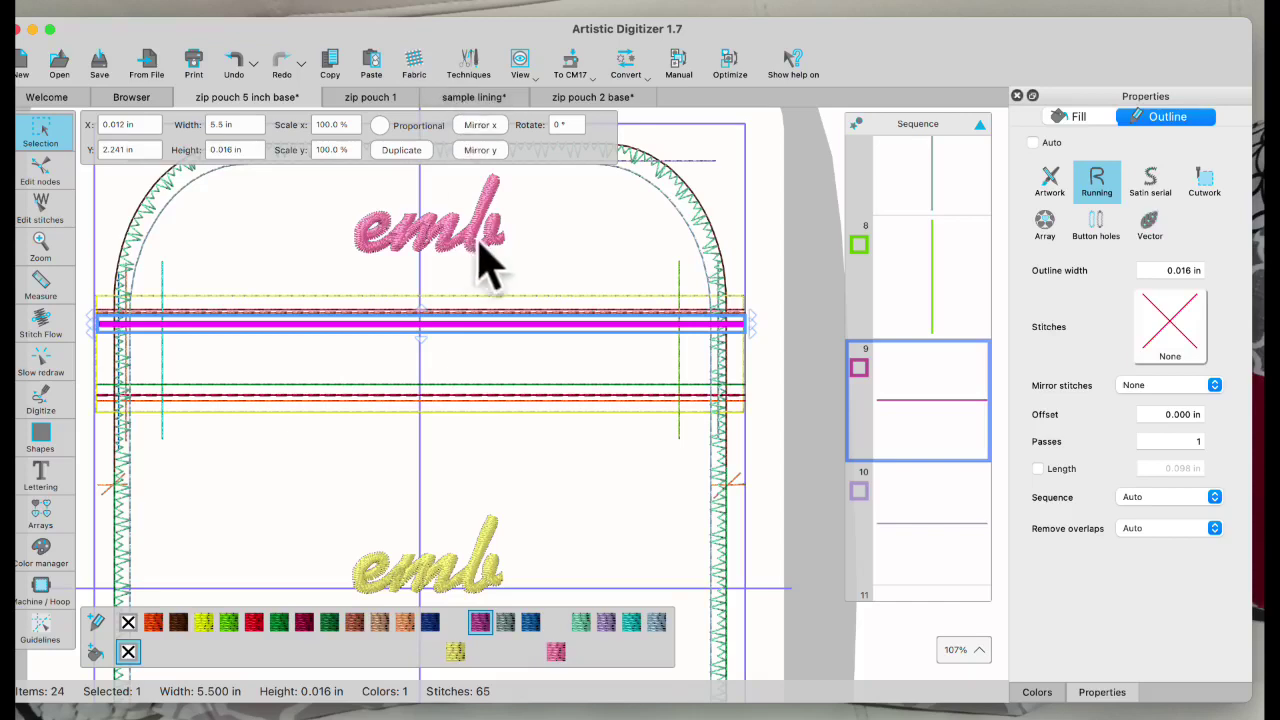
scroll(494, 257, "up", 2)
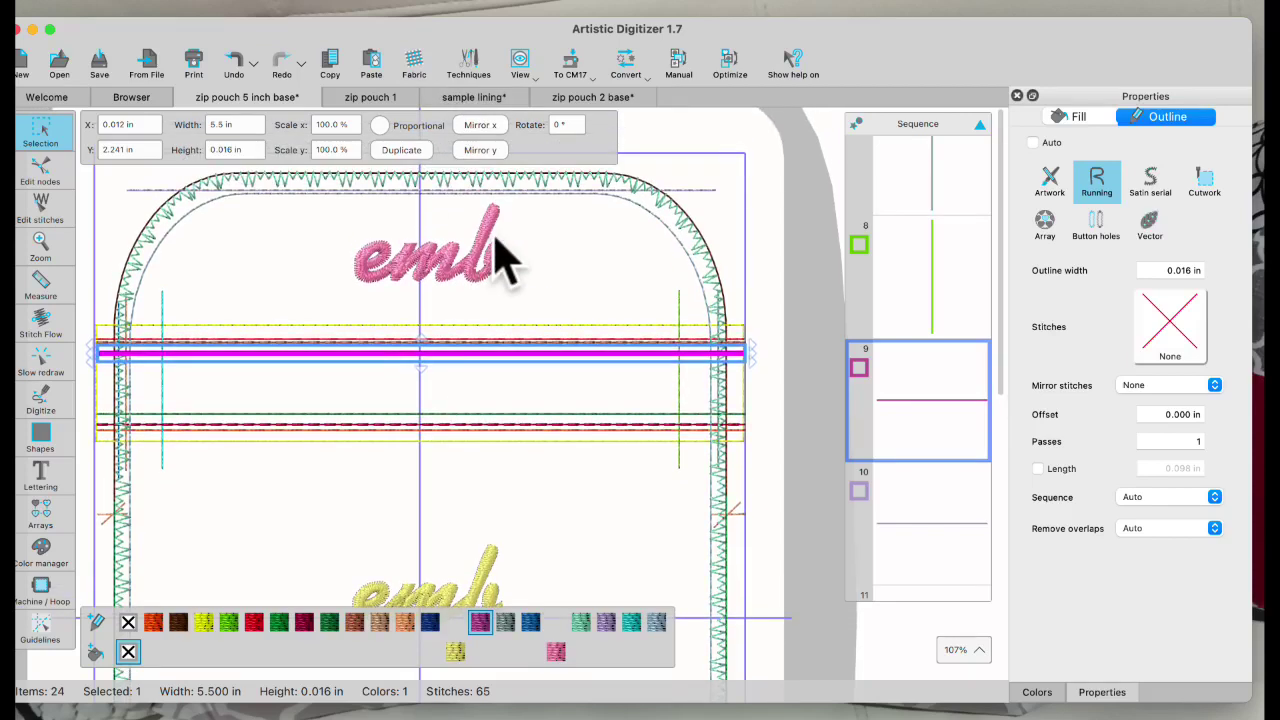
scroll(500, 257, "up", 1)
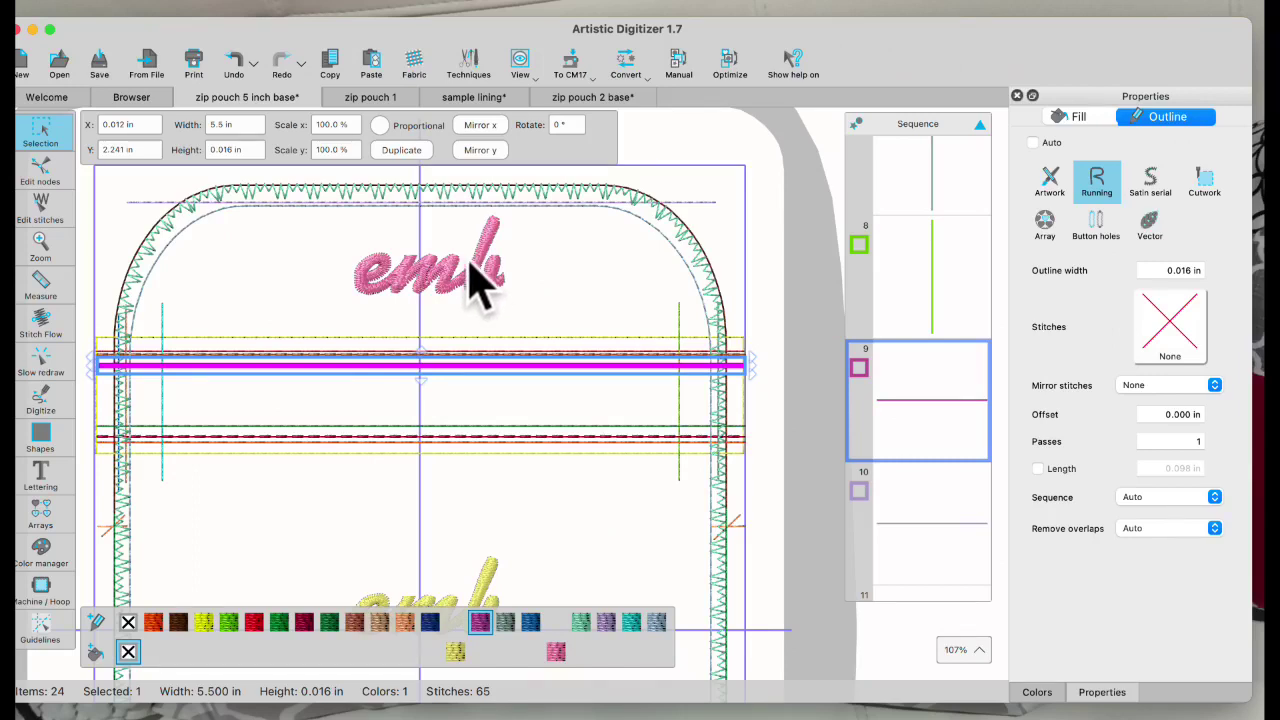
- Select sequence items 10 and 11 in turn to examine the horizontal line near the pouch's upper edge and the pink emb lettering
left_click(932, 545)
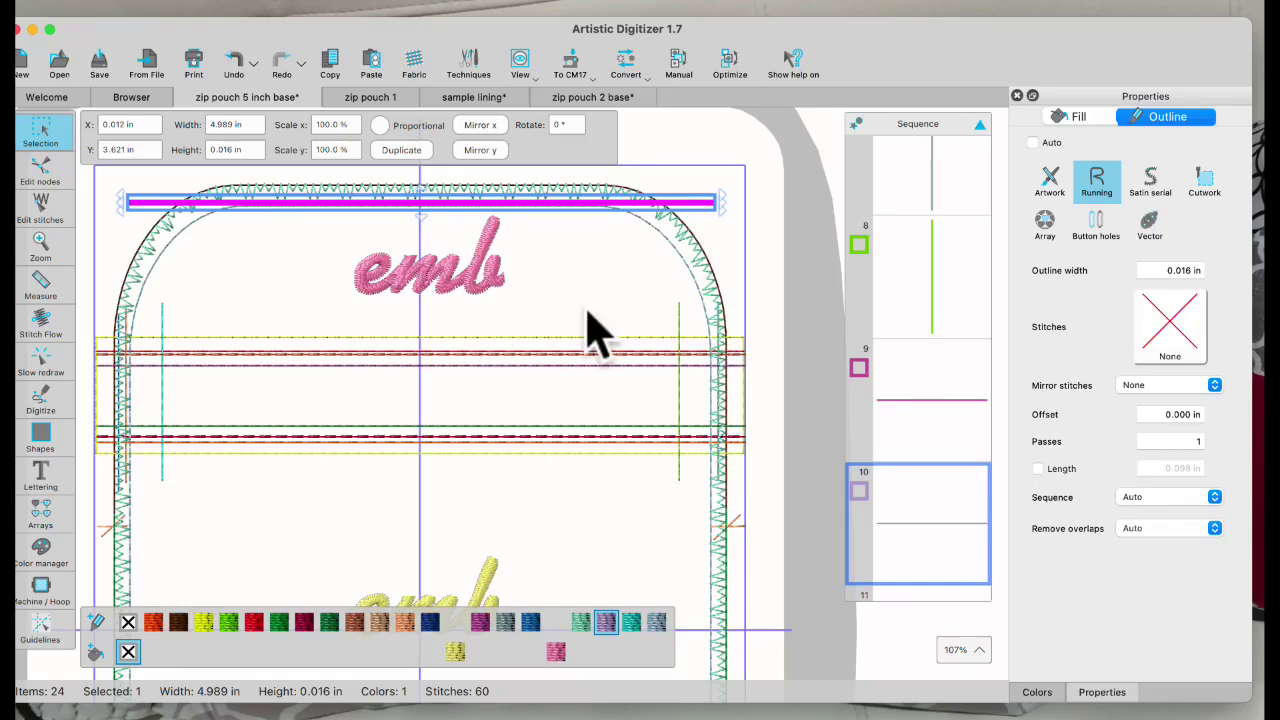
scroll(920, 488, "up", 2)
scroll(925, 490, "down", 4)
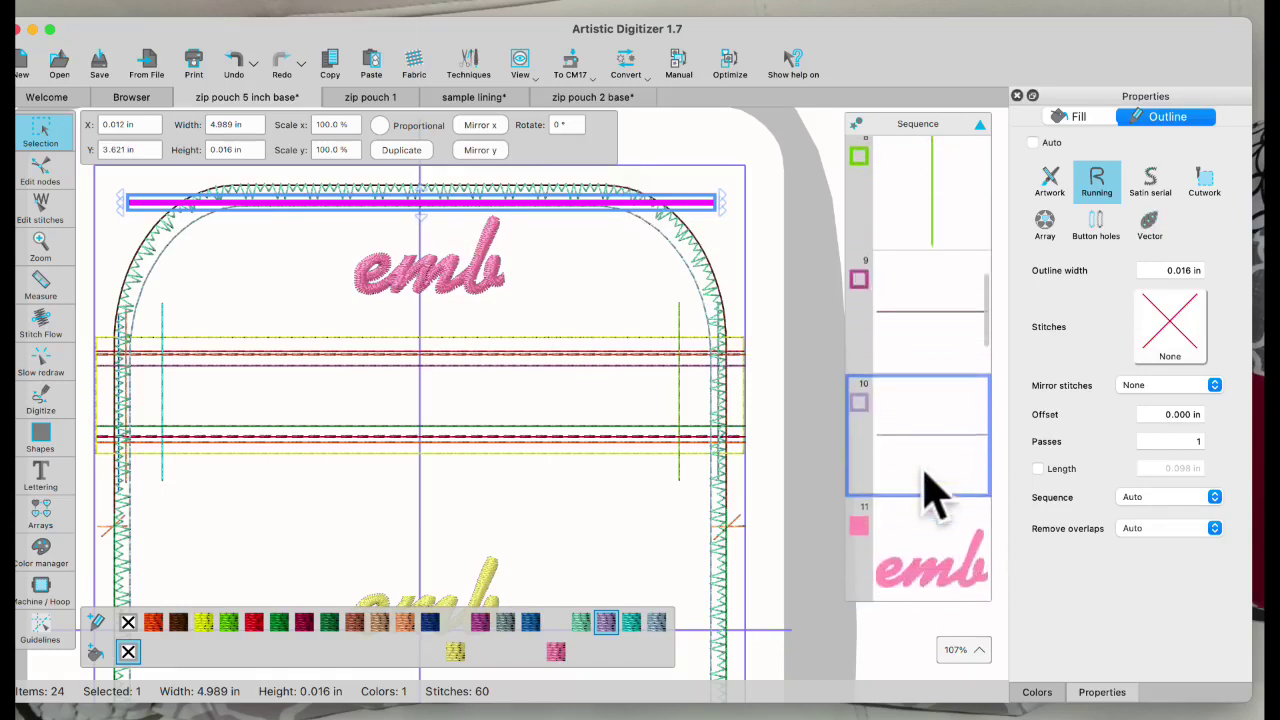
scroll(930, 490, "down", 5)
left_click(936, 318)
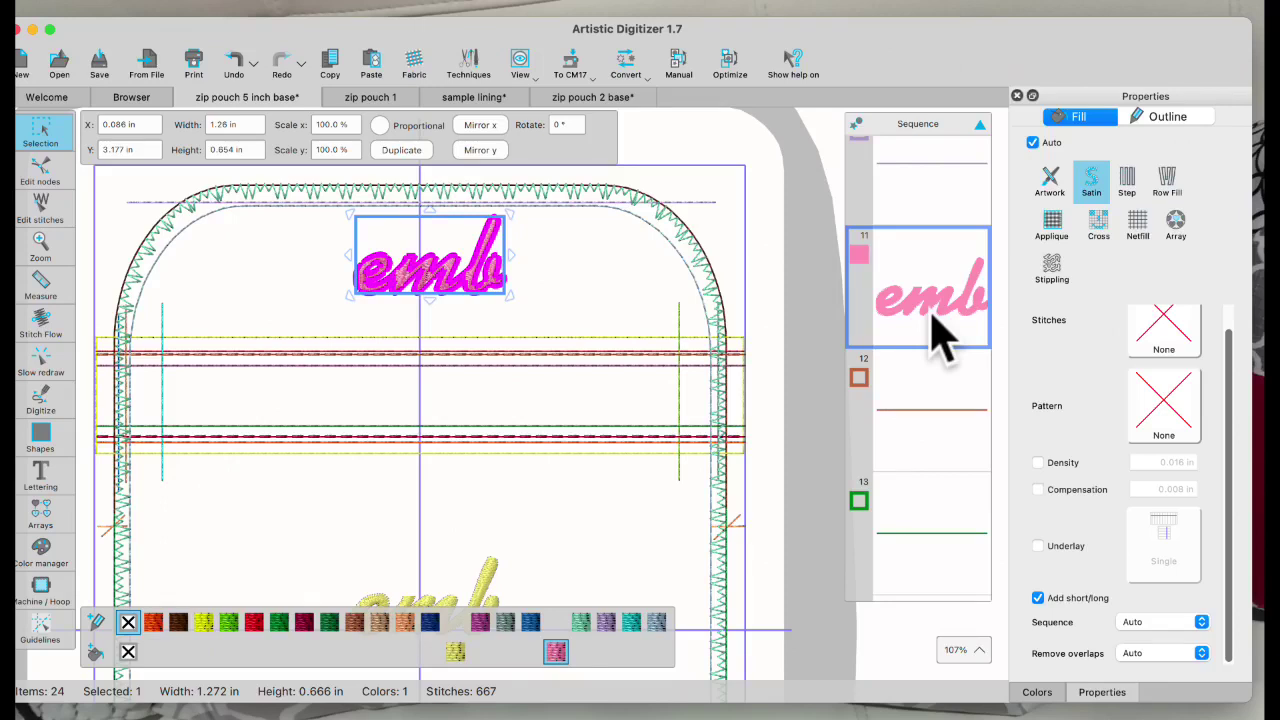
- Select sequence item 12, examine its Bean Gap stitches along the zipper up close, and clear the selection
left_click(918, 435)
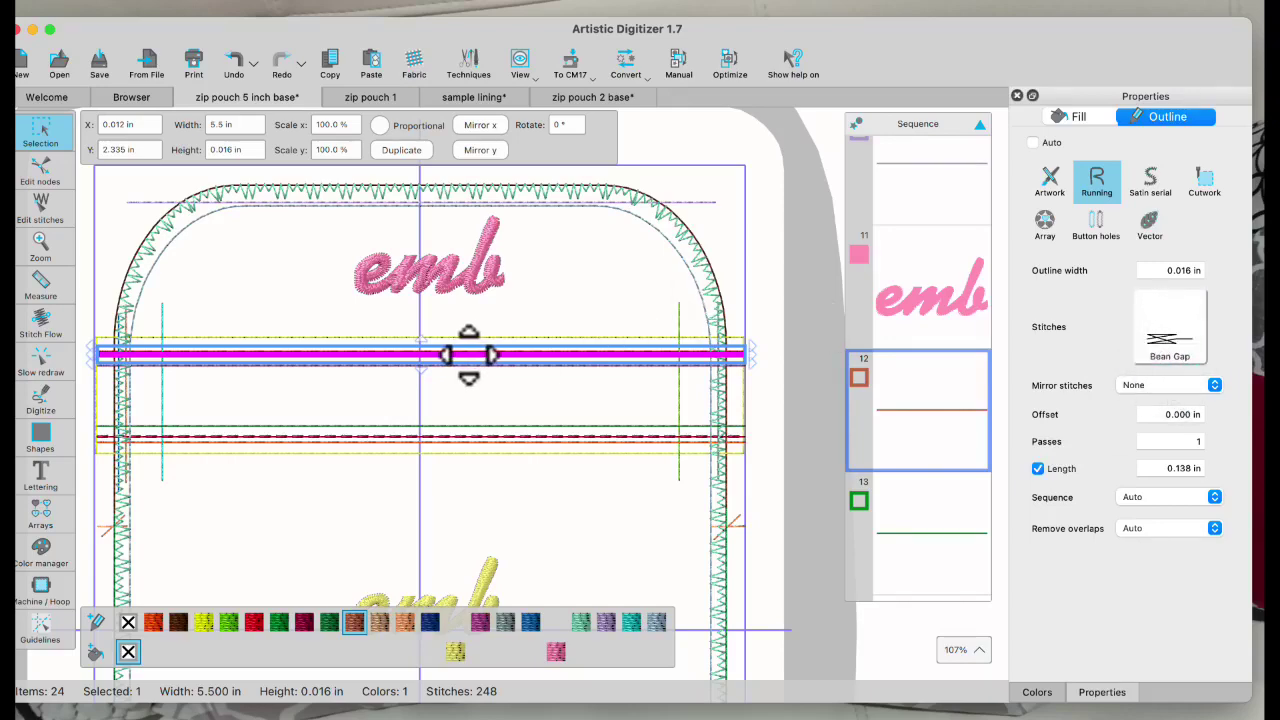
scroll(468, 355, "up", 6)
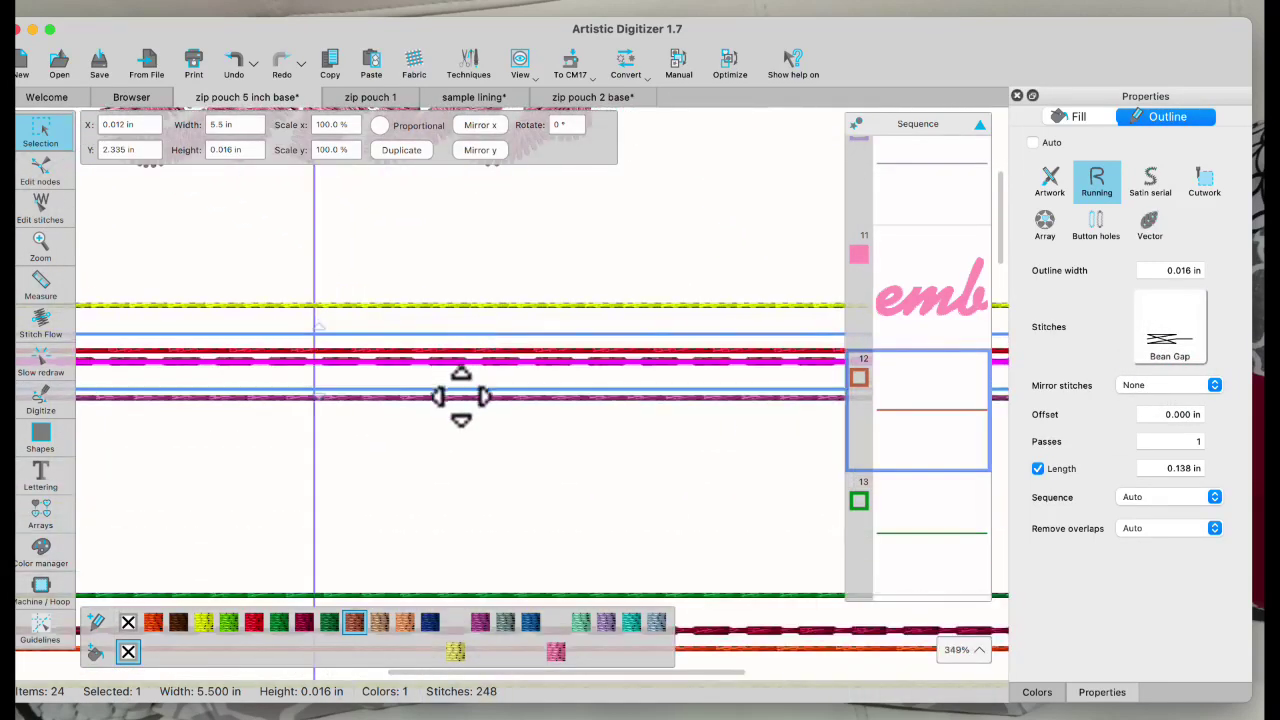
scroll(460, 395, "up", 2)
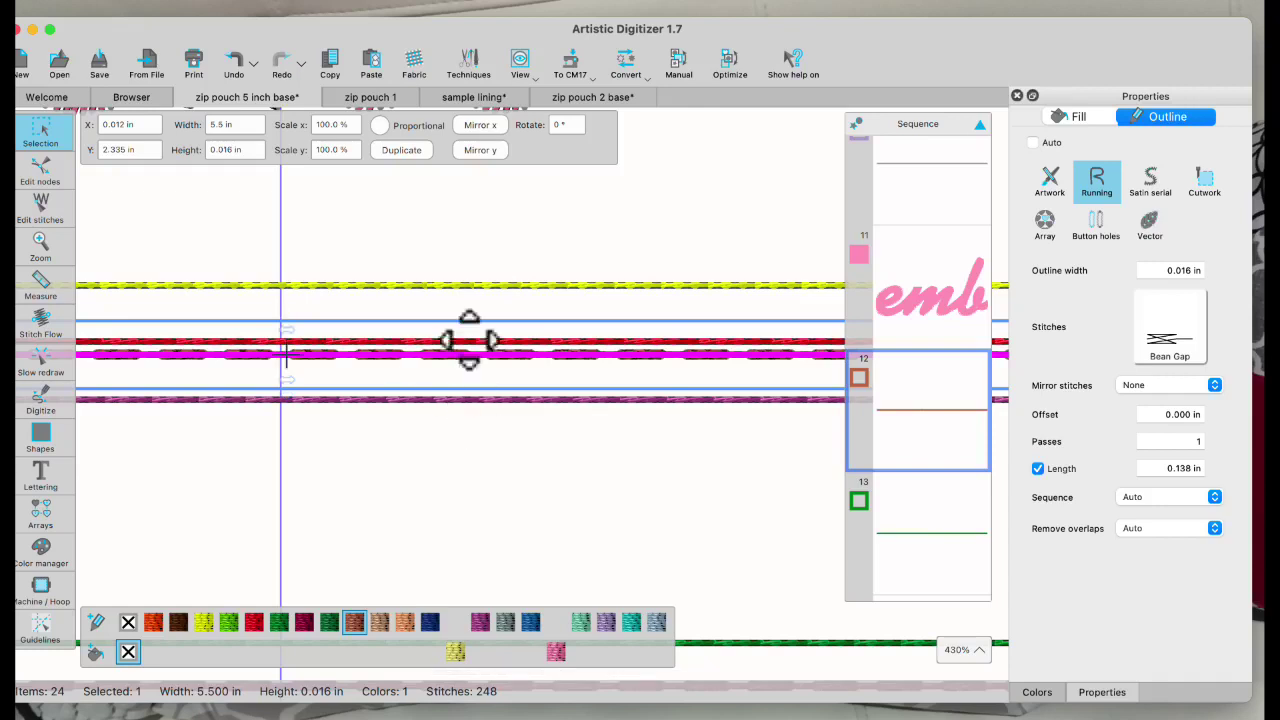
left_click(520, 312)
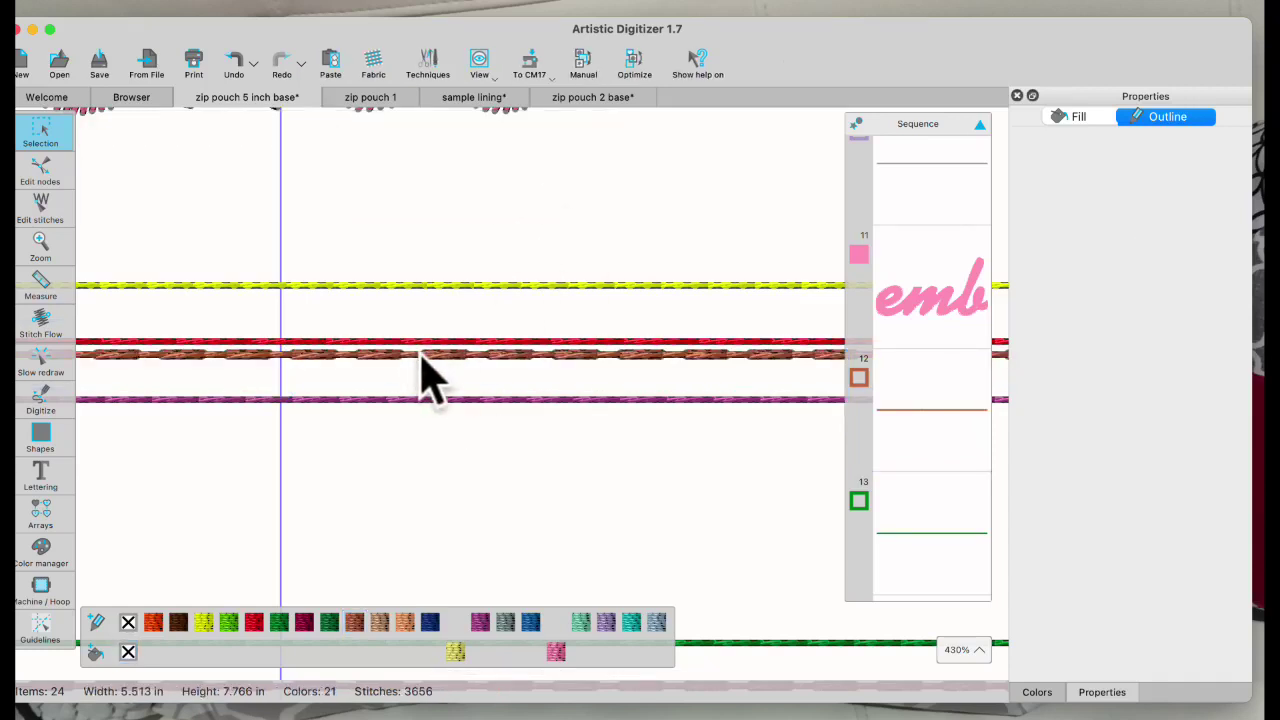
- Select sequence items 12 and 13 in turn to compare the horizontal lines on the two sides of the zipper
scroll(430, 378, "down", 4)
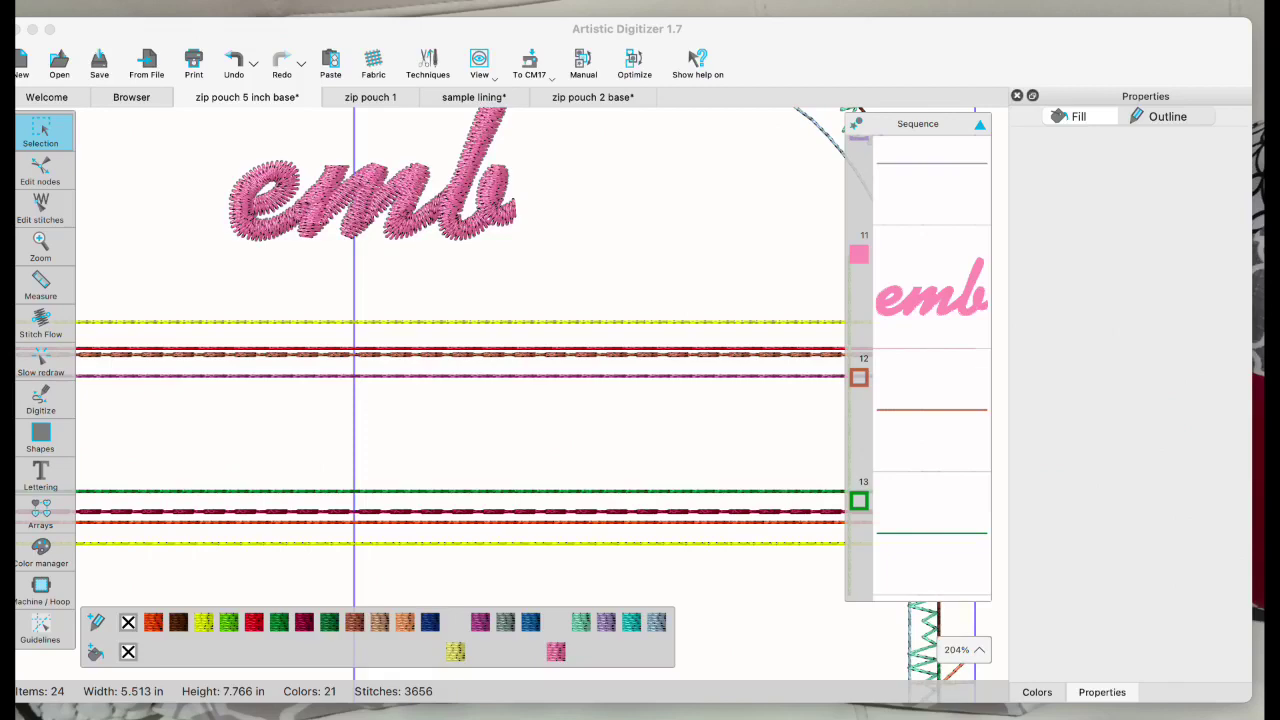
left_click(905, 452)
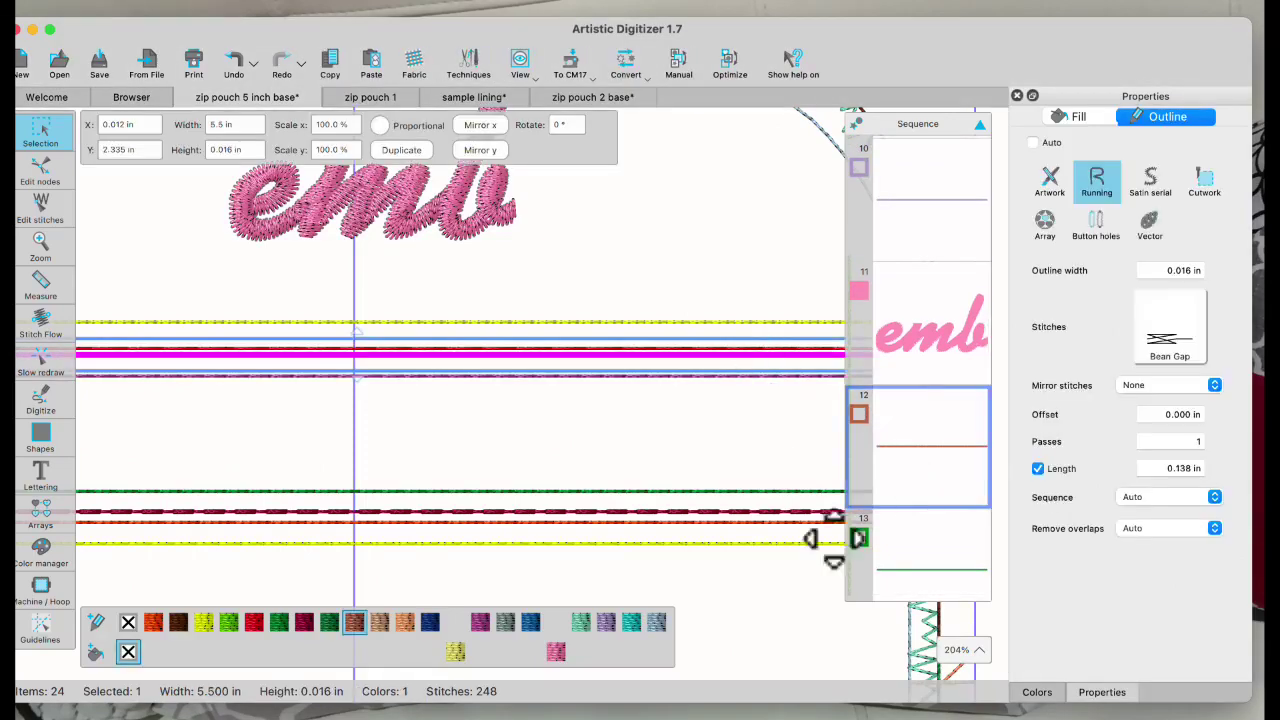
left_click(905, 565)
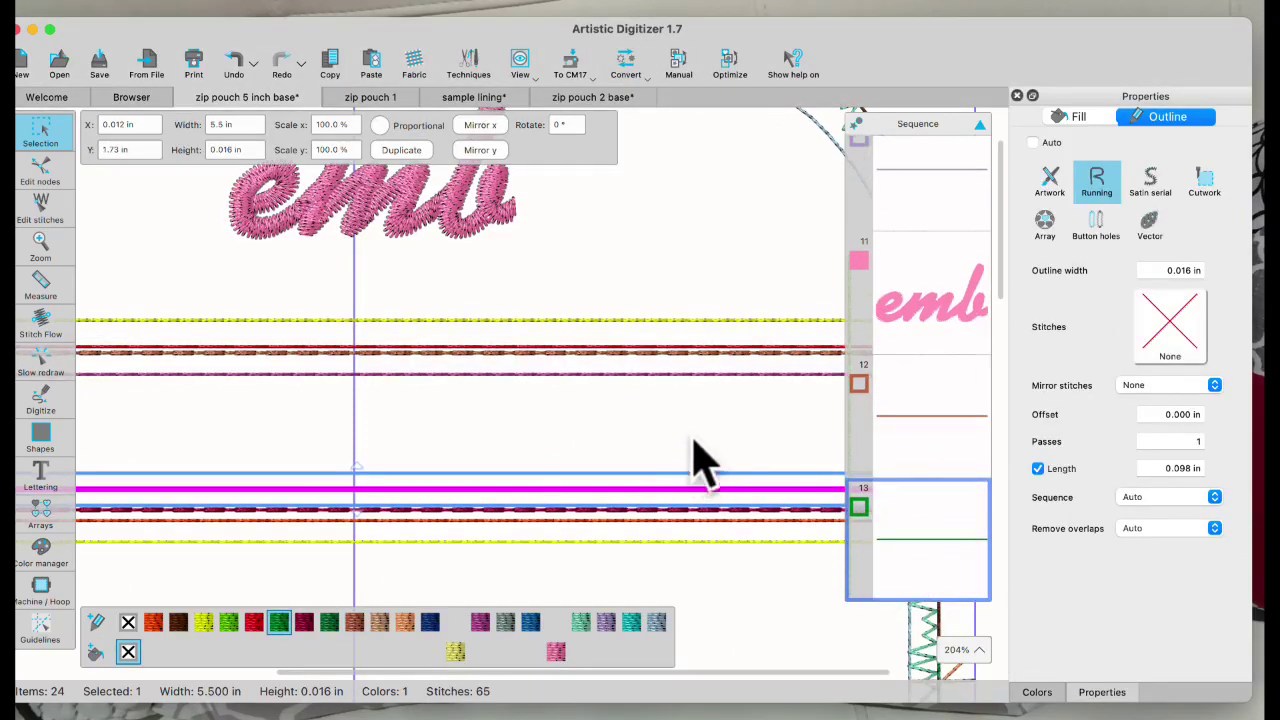
scroll(705, 460, "down", 3)
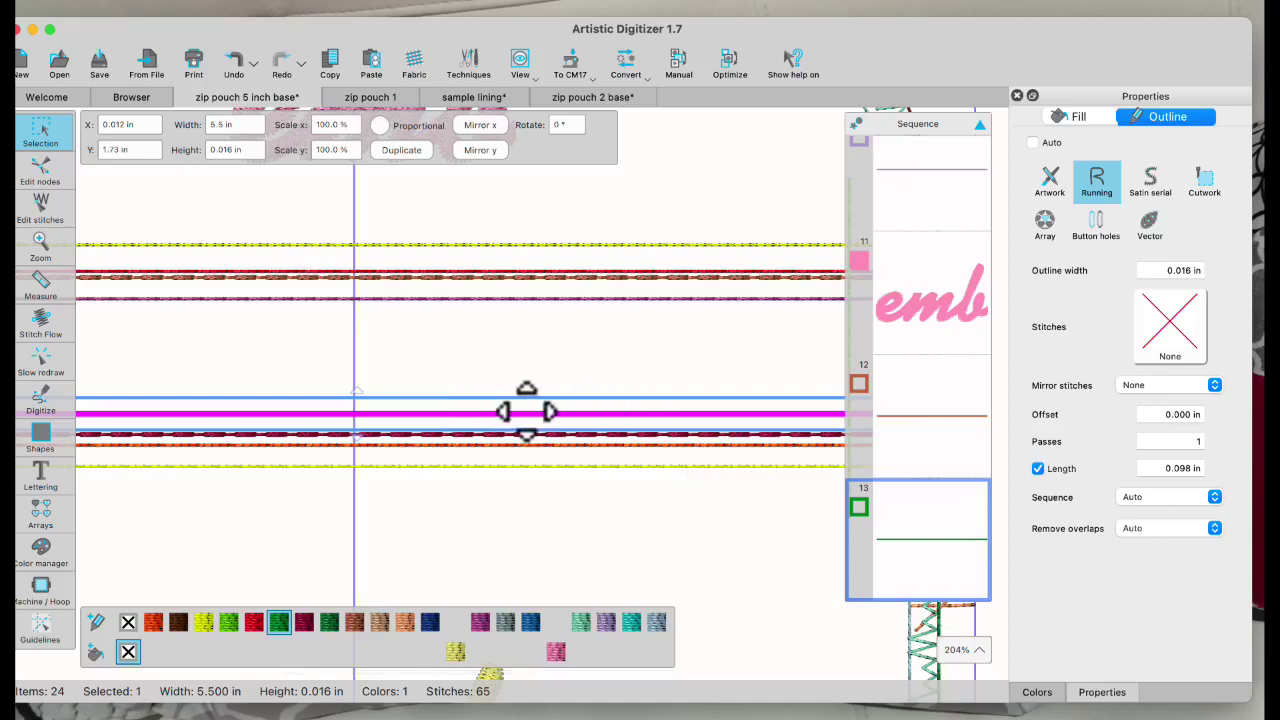
scroll(526, 411, "down", 5)
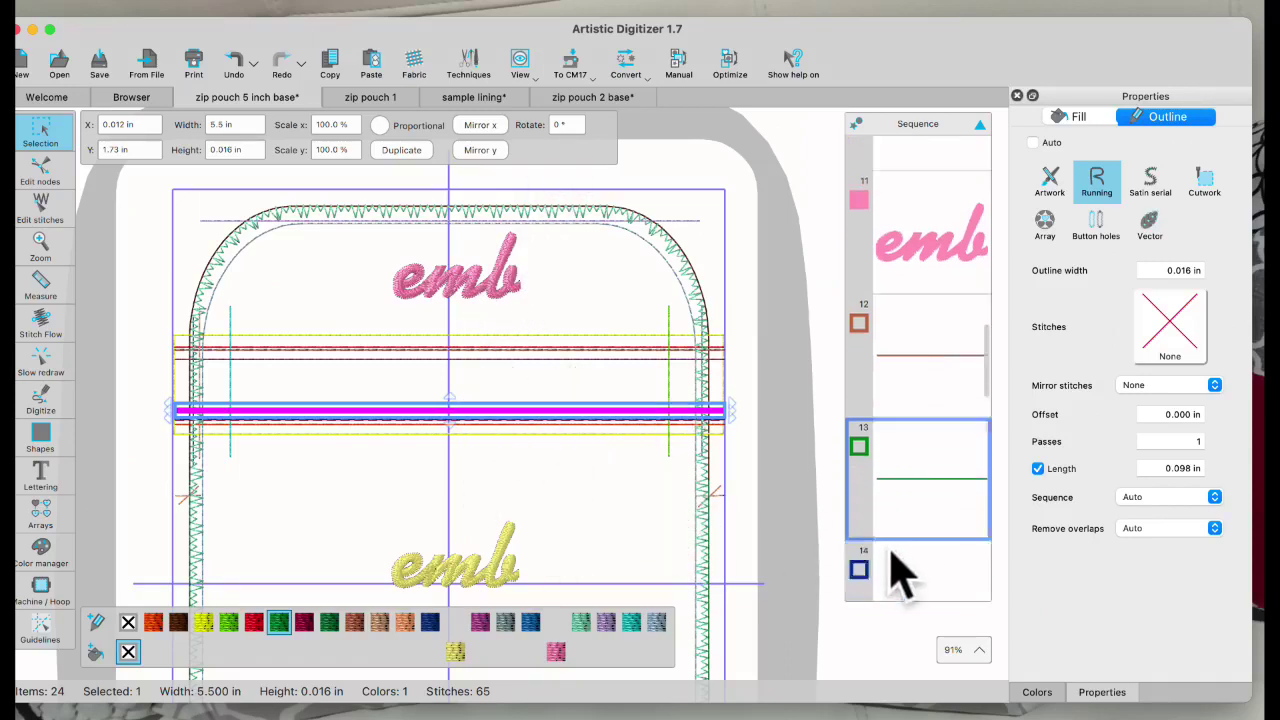
- Select sequence item 14 and examine where its horizontal line runs near the pouch's lower edge
scroll(900, 560, "down", 5)
scroll(650, 420, "down", 5)
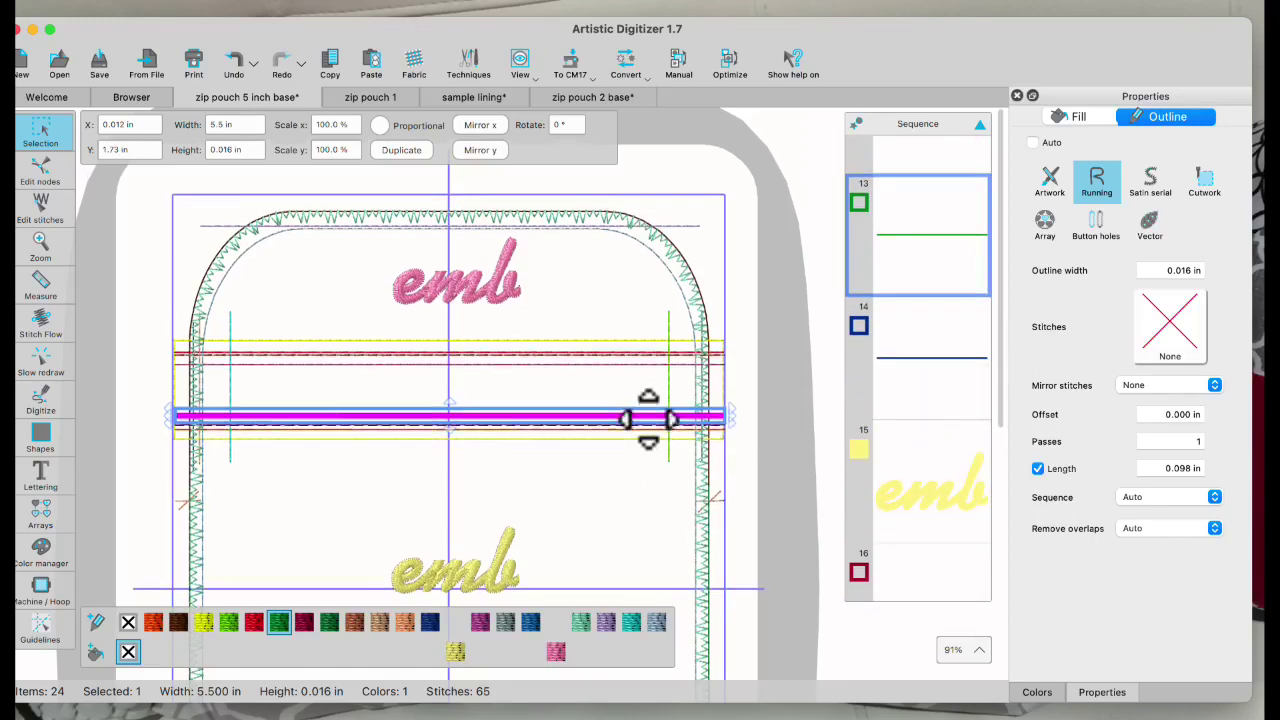
left_click(932, 380)
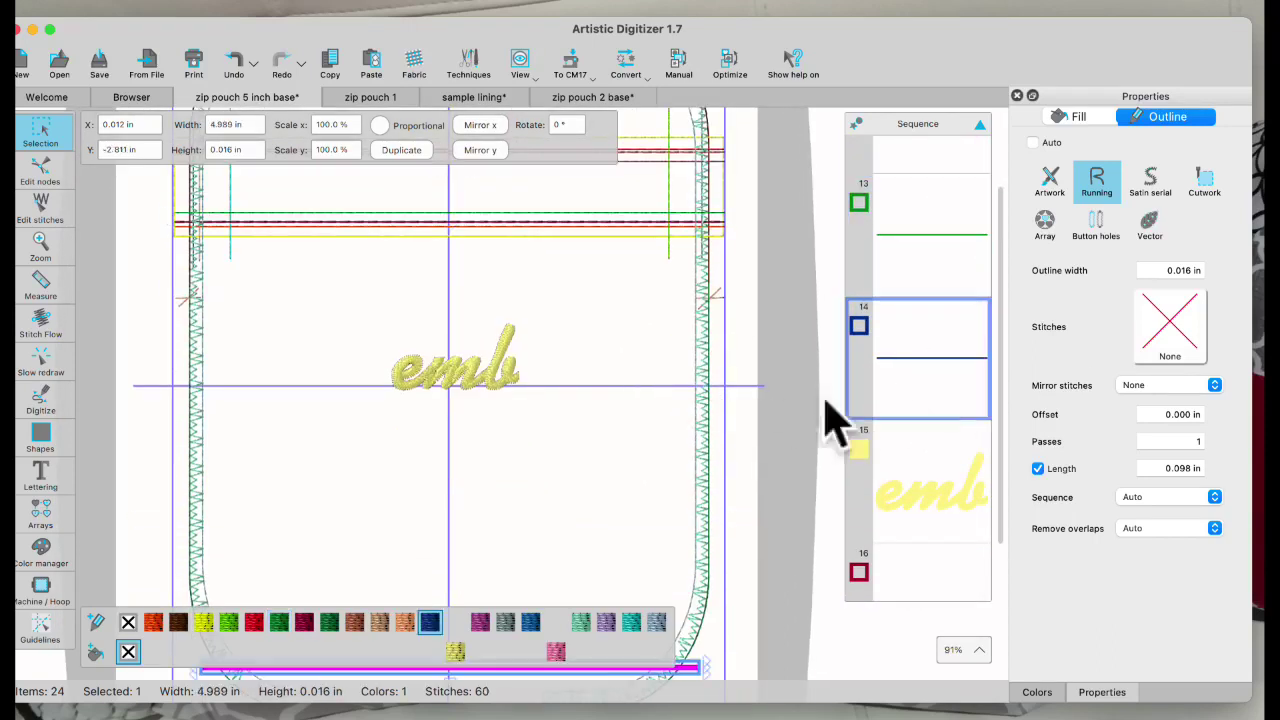
scroll(590, 520, "down", 3)
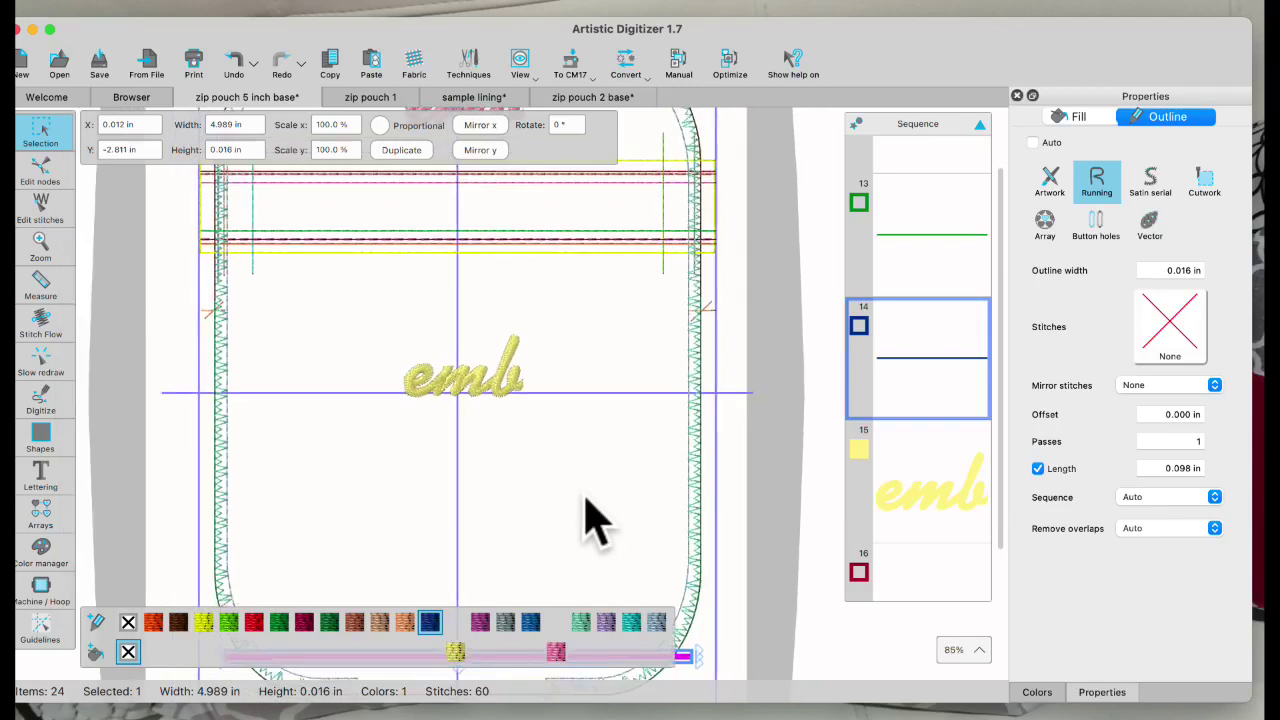
scroll(600, 555, "down", 1)
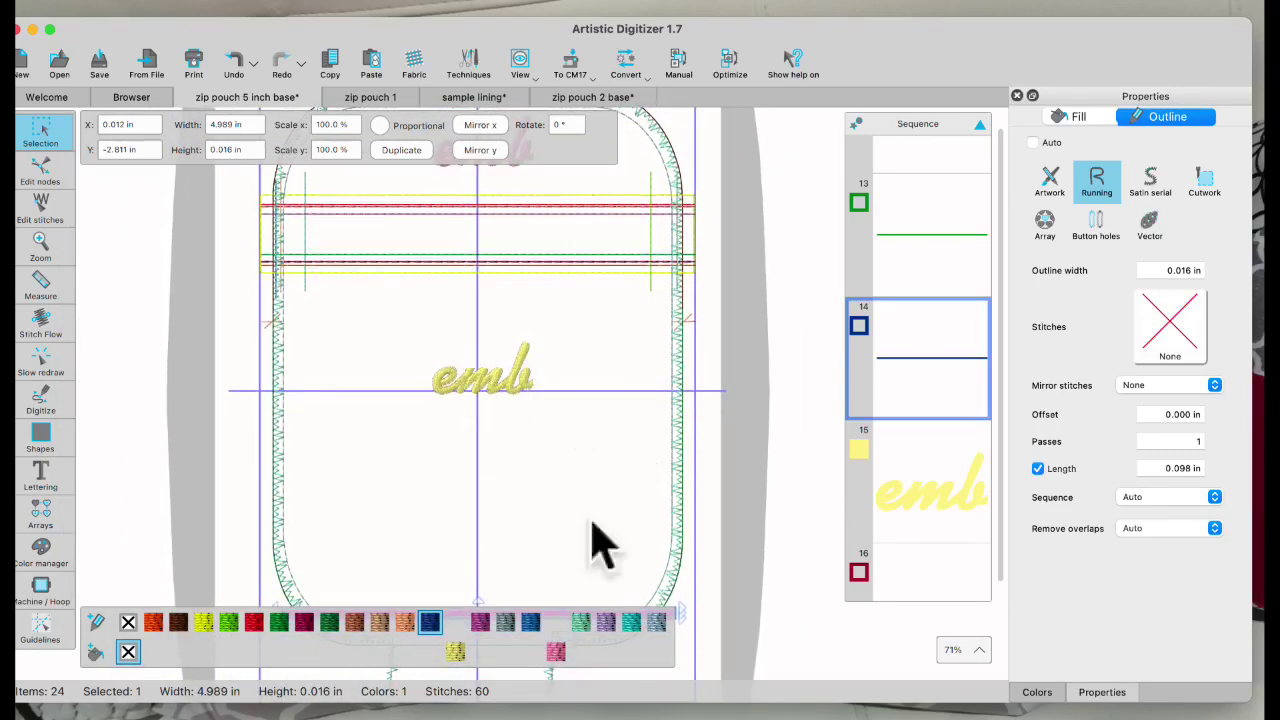
- Select sequence items 15 and 16 in turn to examine the yellow emb lettering and the Bean Gap line below the zipper
left_click(925, 505)
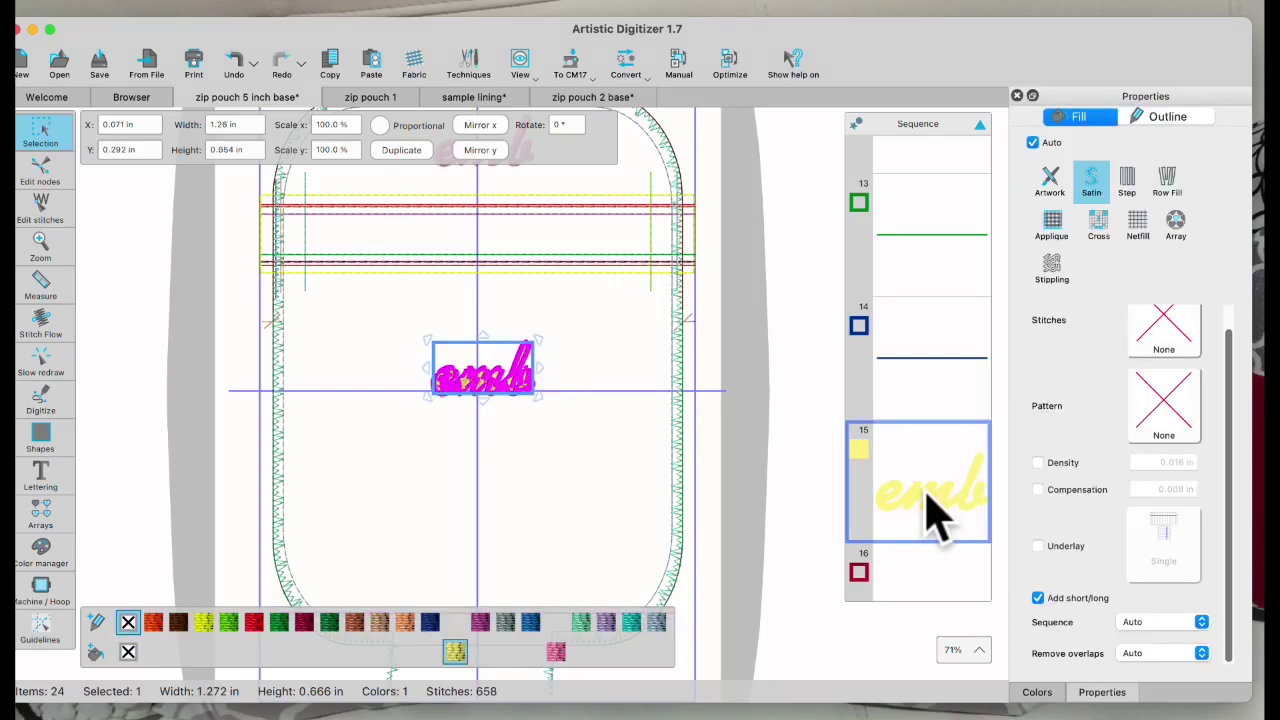
scroll(935, 505, "down", 4)
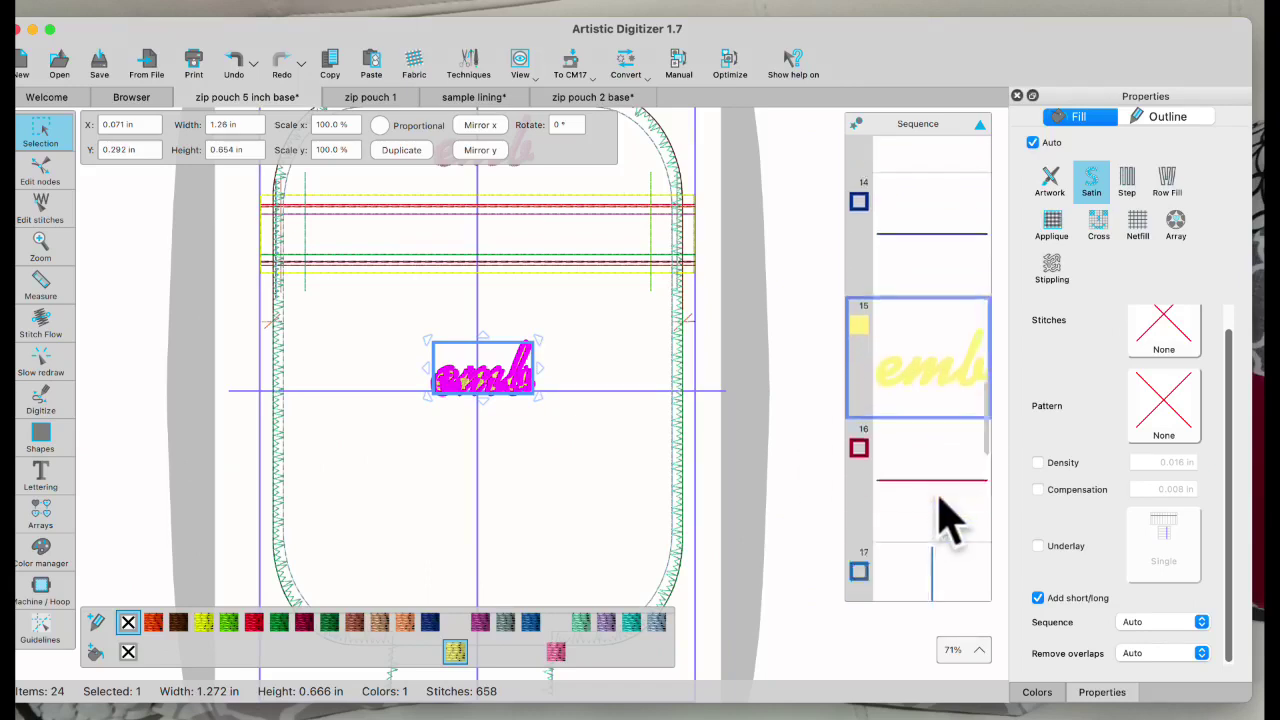
scroll(928, 465, "up", 3)
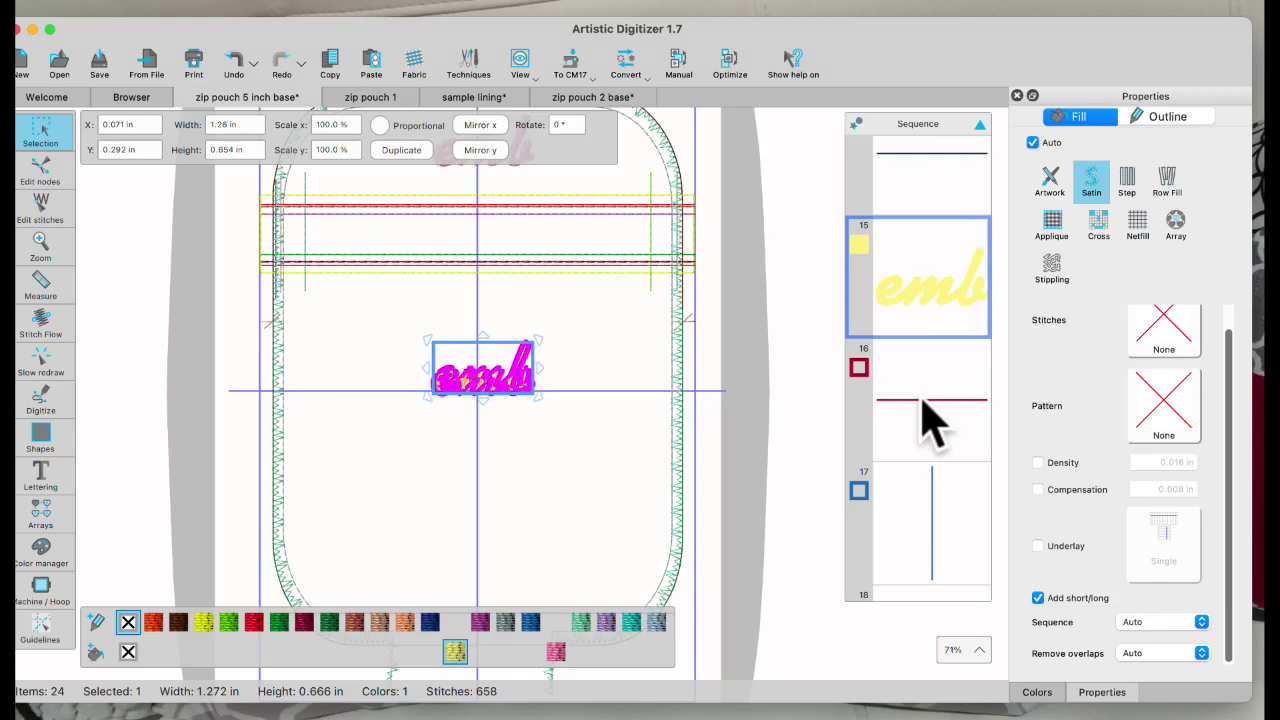
left_click(925, 420)
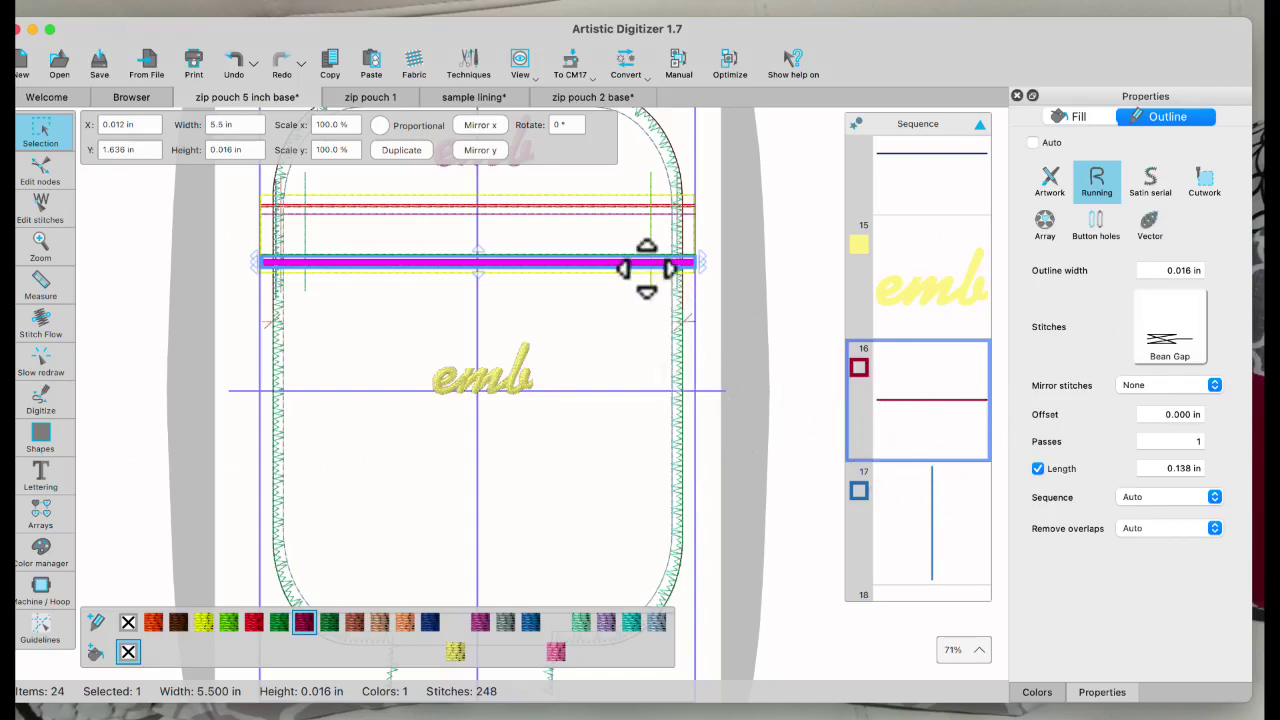
- Select sequence items 17 to 20 in turn to examine the vertical zipper-end line and the short marks on the pouch's side edges
left_click(941, 532)
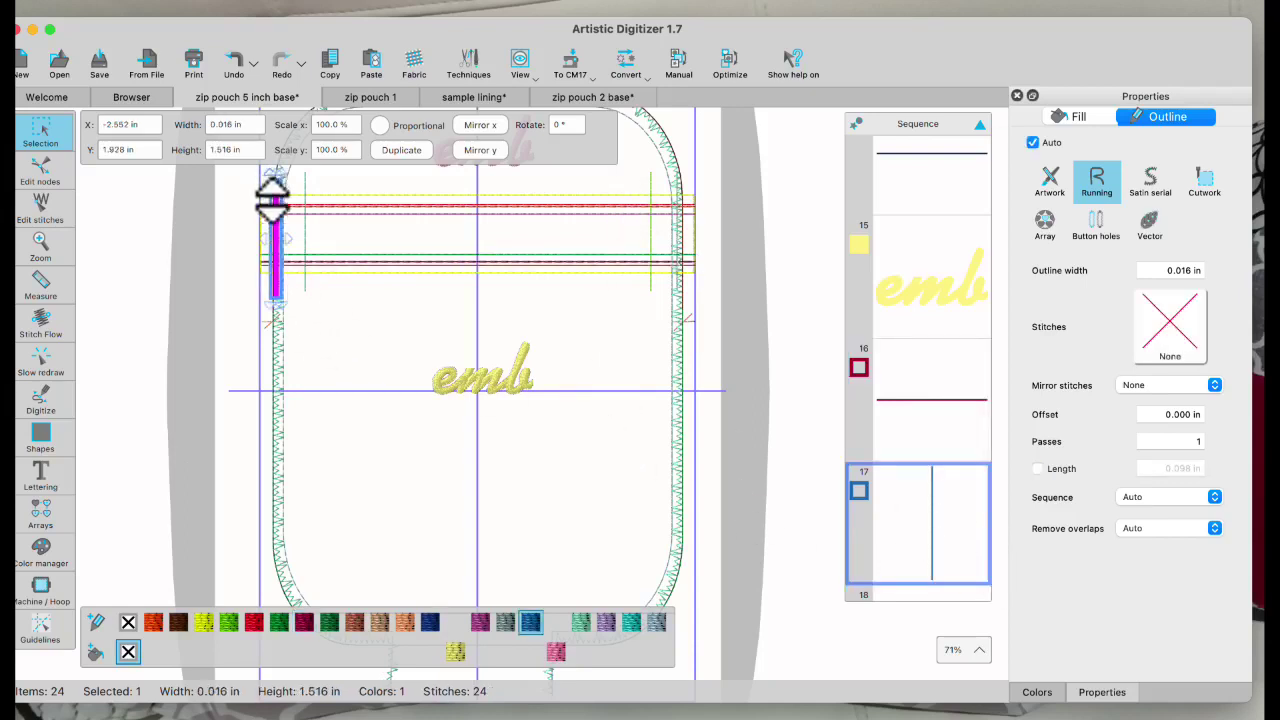
scroll(937, 486, "down", 3)
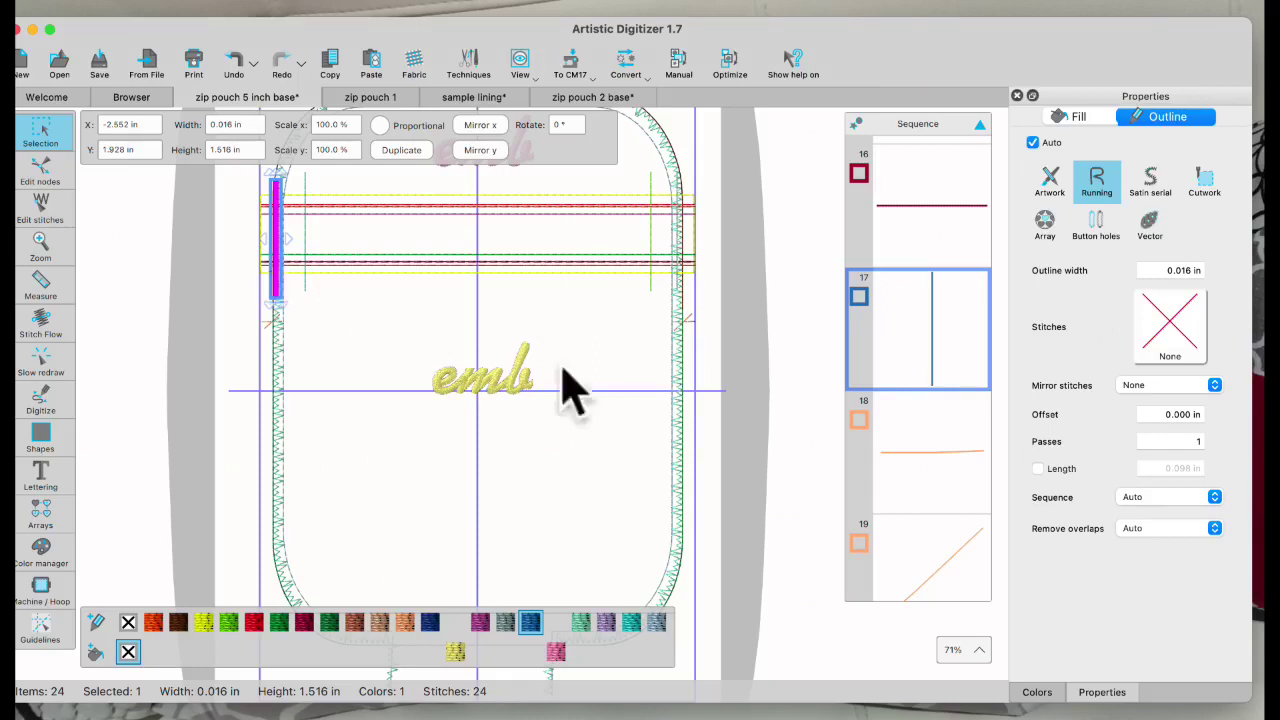
left_click(945, 482)
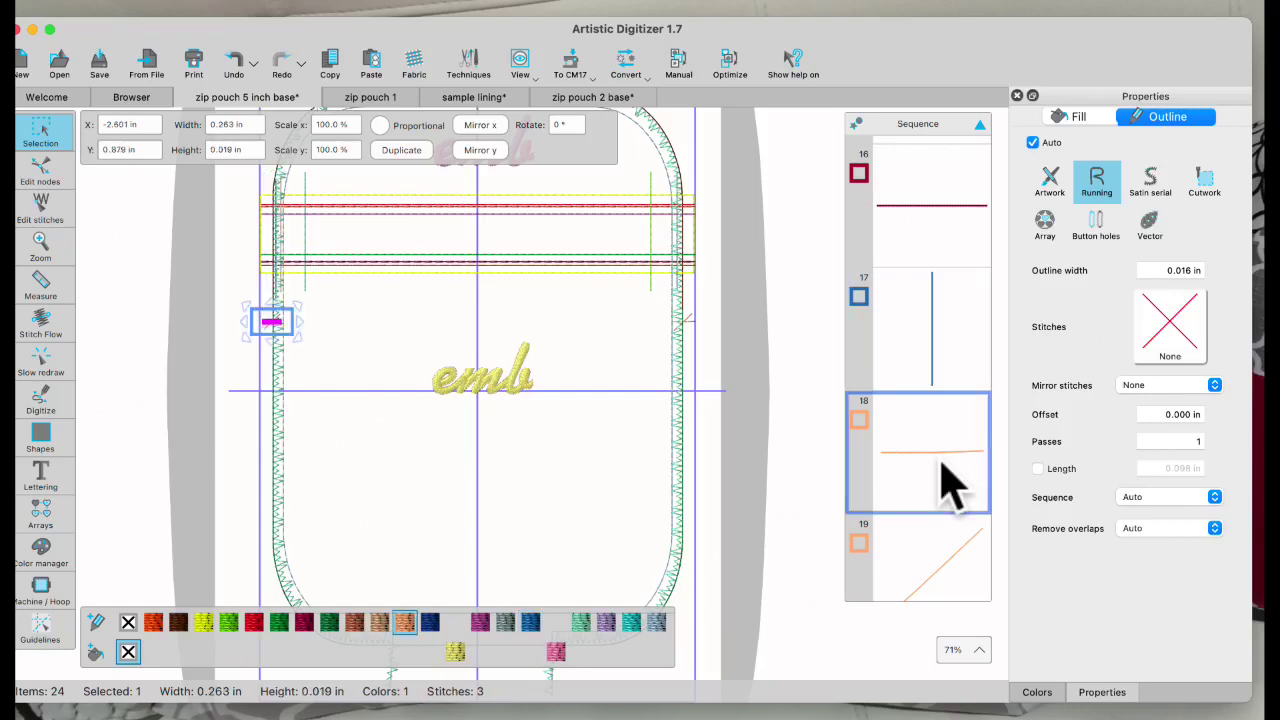
scroll(945, 482, "down", 2)
left_click(945, 482)
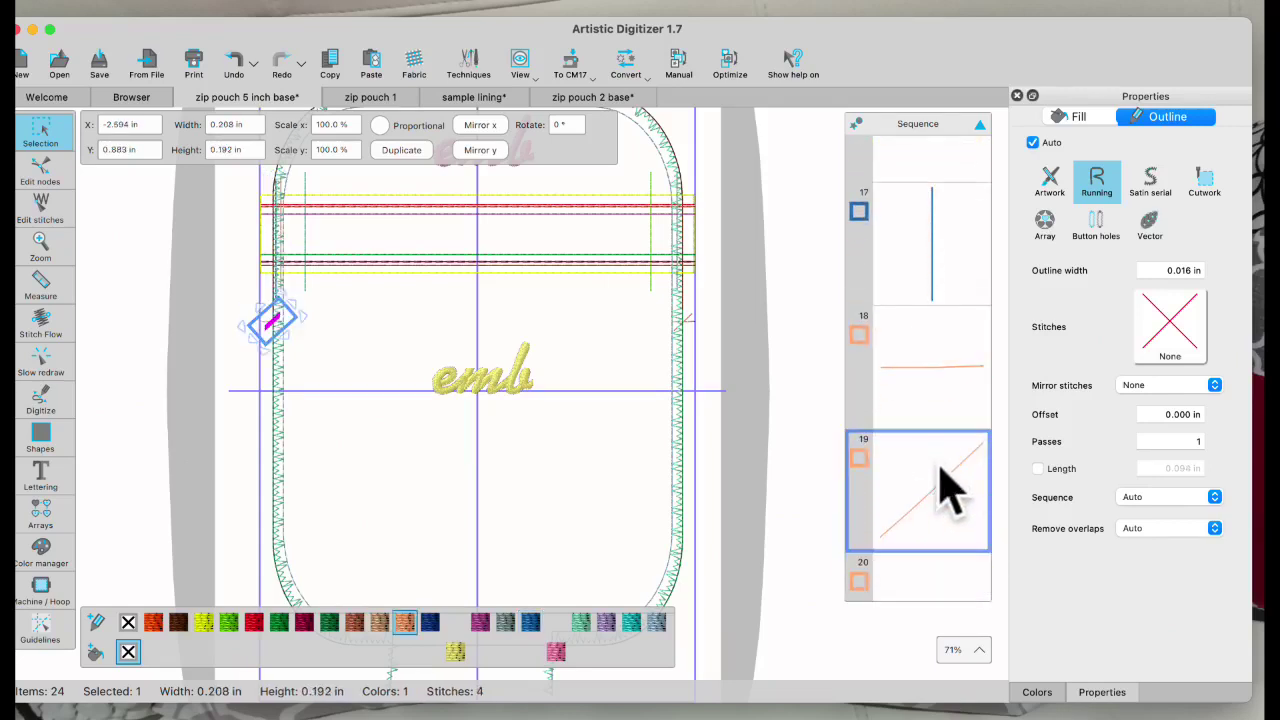
scroll(950, 486, "down", 2)
left_click(950, 488)
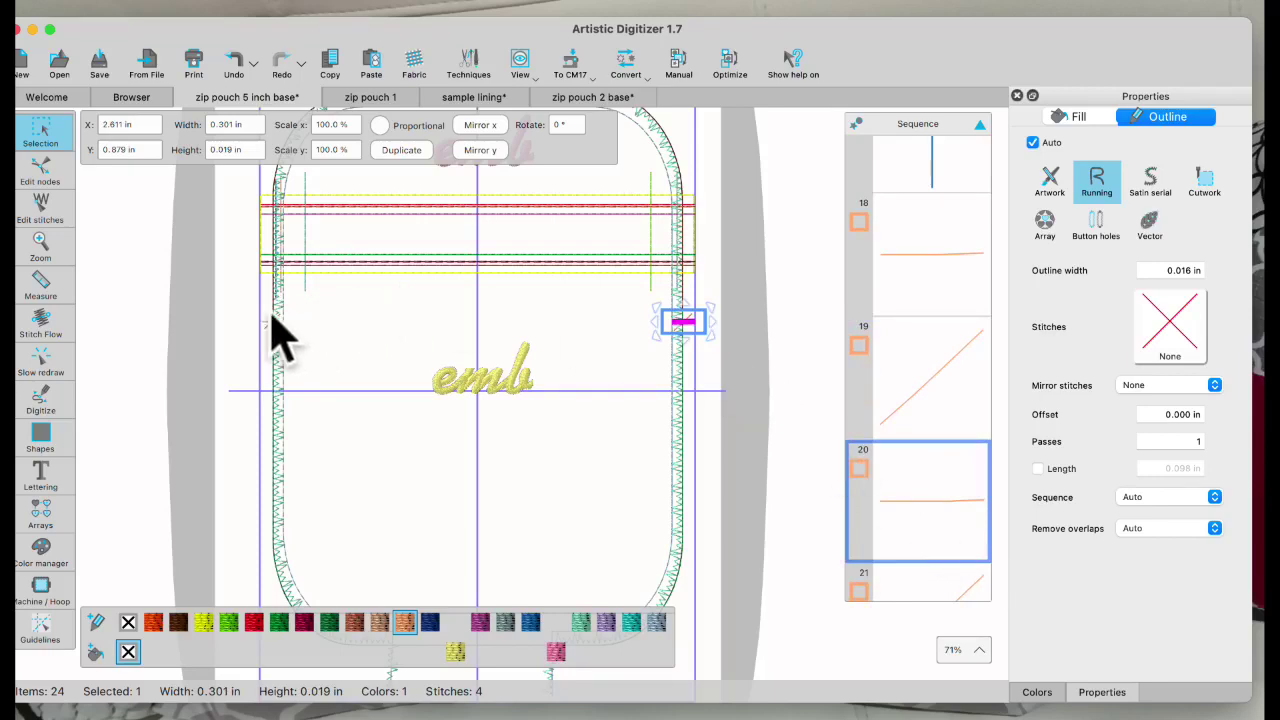
- Examine up close the short crossing marks on the pouch edge below the zipper, selecting sequence item 18 and clearing the selection
scroll(283, 340, "up", 1)
scroll(280, 340, "up", 5)
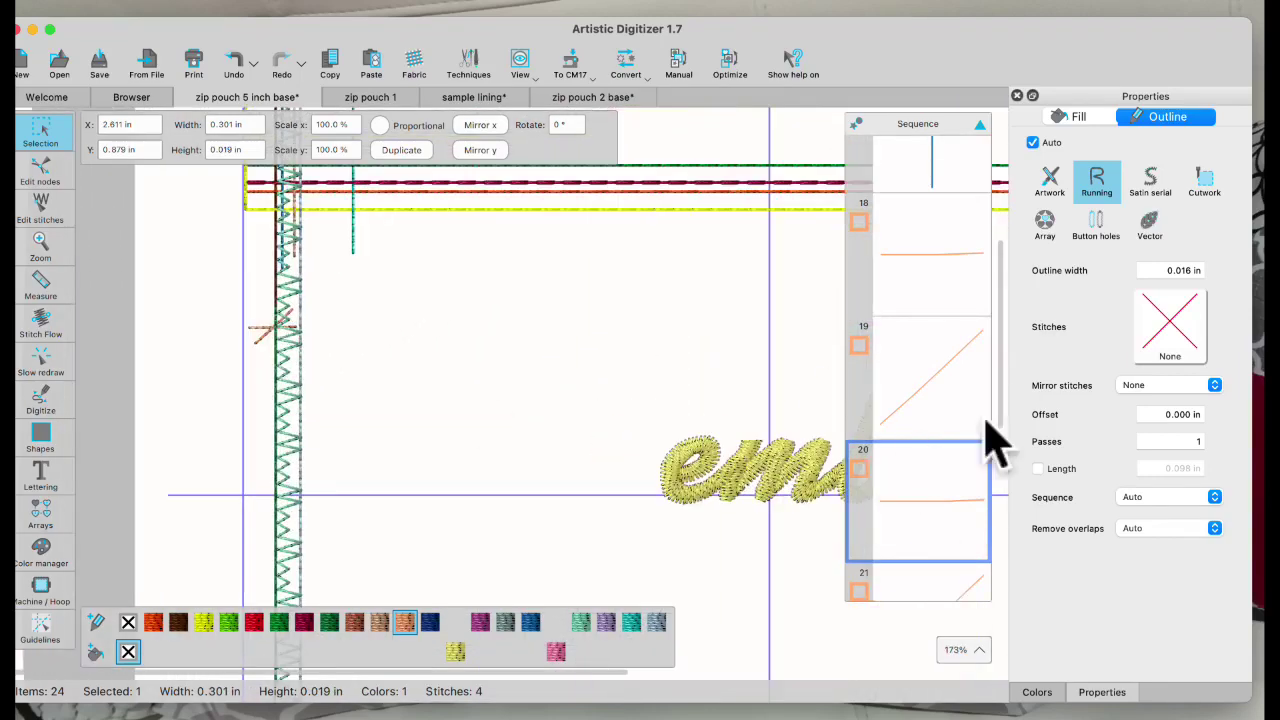
left_click(928, 245)
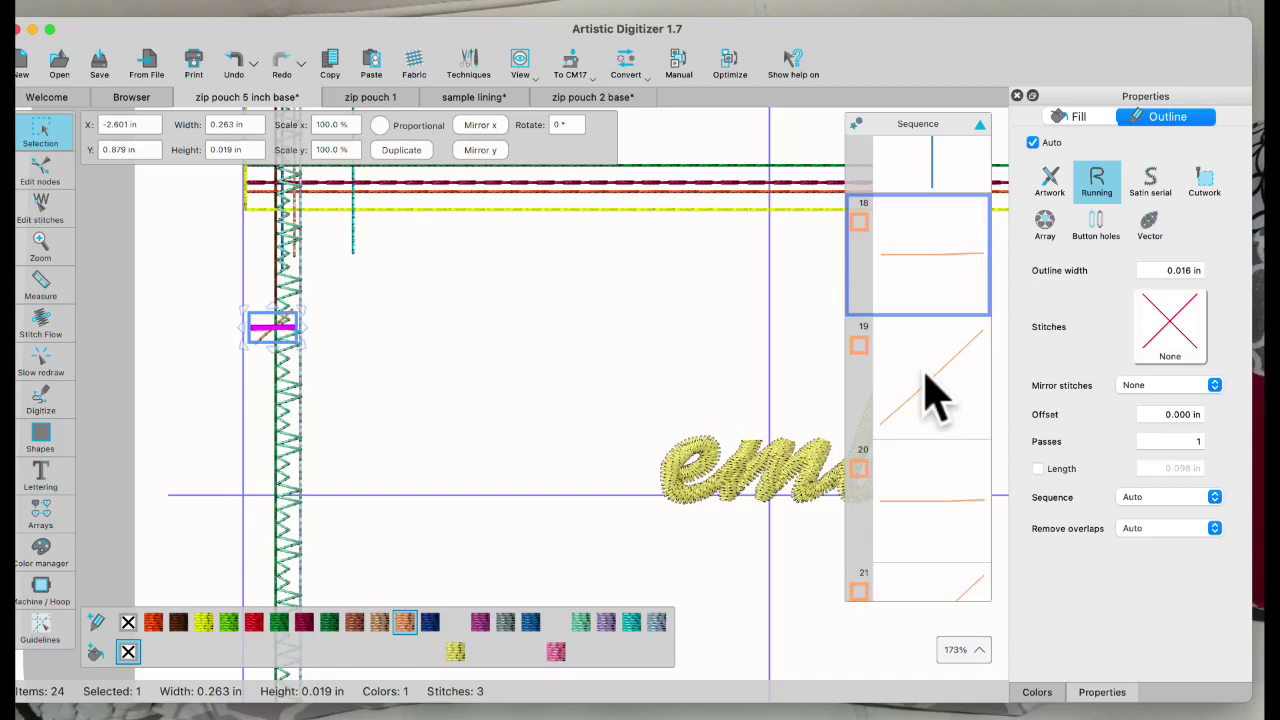
right_click(928, 390)
left_click(705, 335)
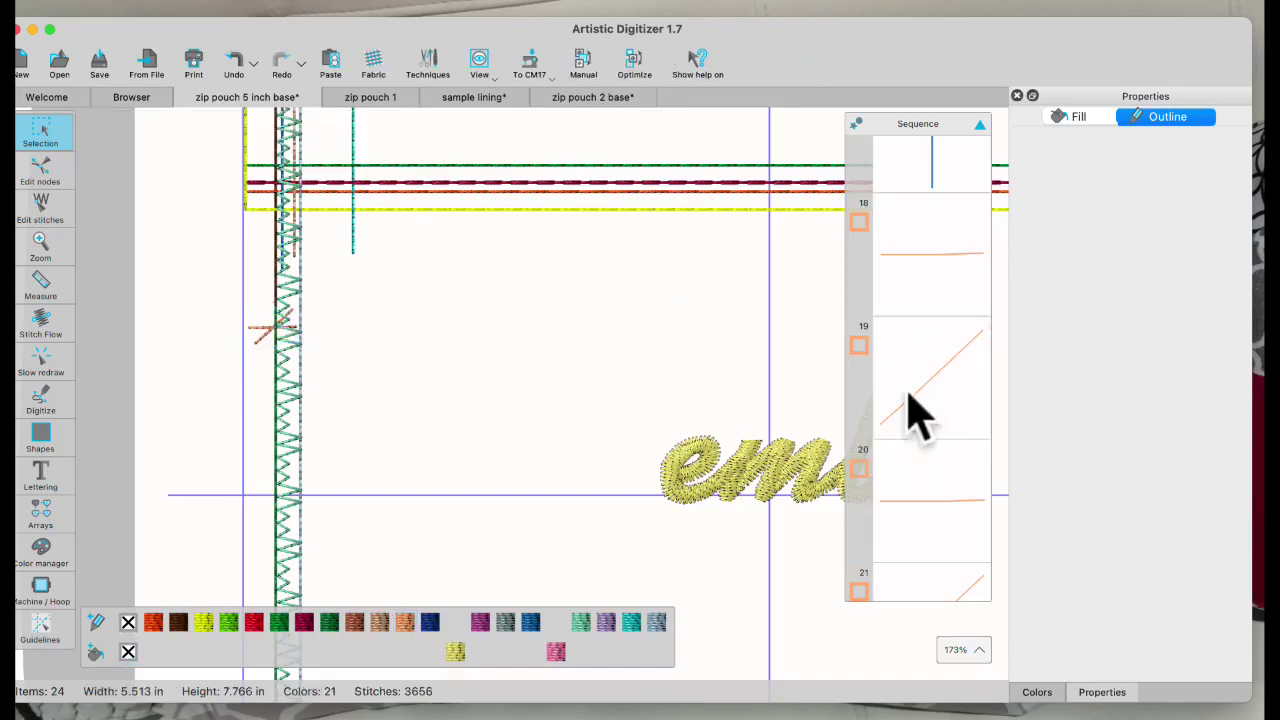
- Select sequence items 18 and 19 together and examine up close how the two short marks cross on the pouch's side edge
left_click(957, 290)
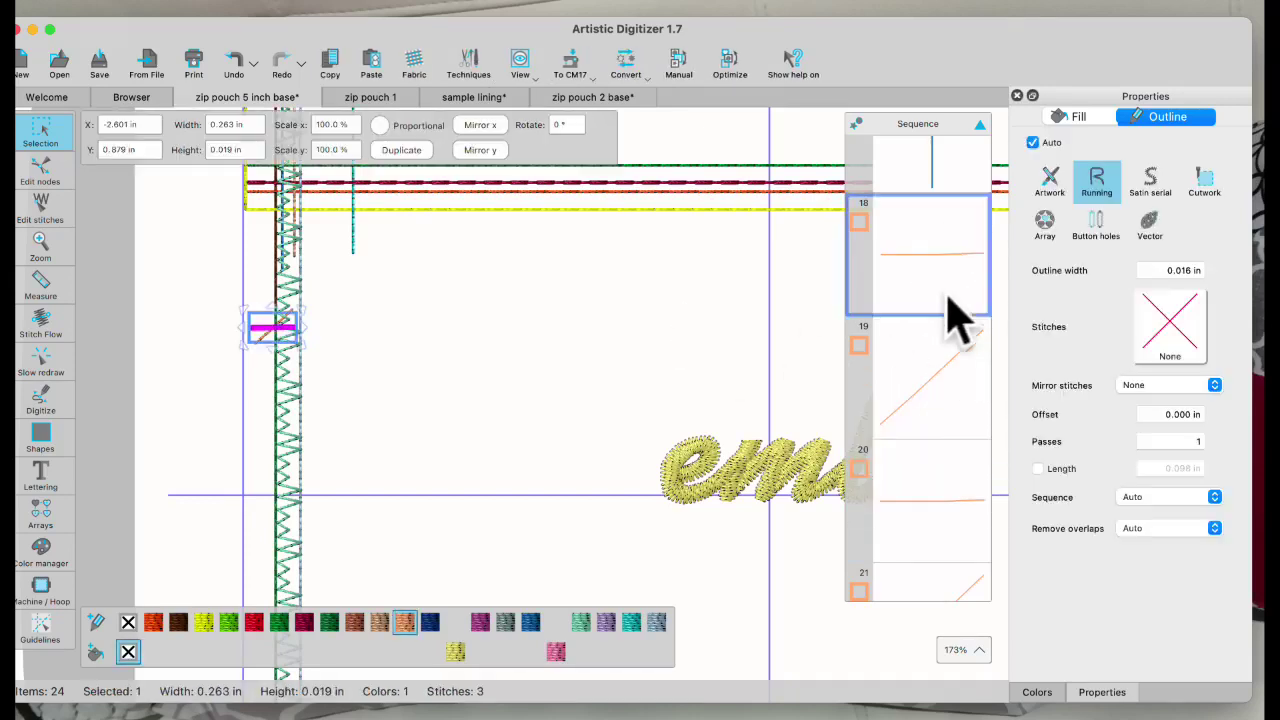
left_click(930, 405, "shift")
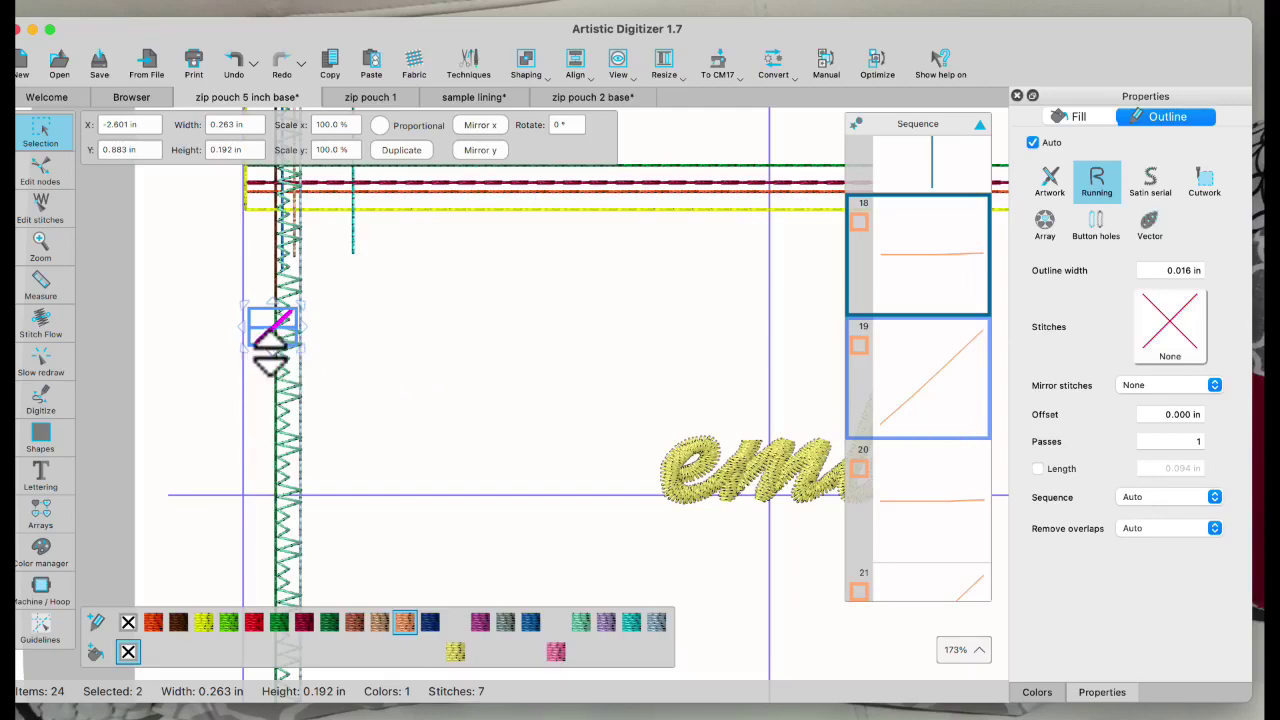
scroll(268, 350, "up", 3)
scroll(270, 348, "up", 2)
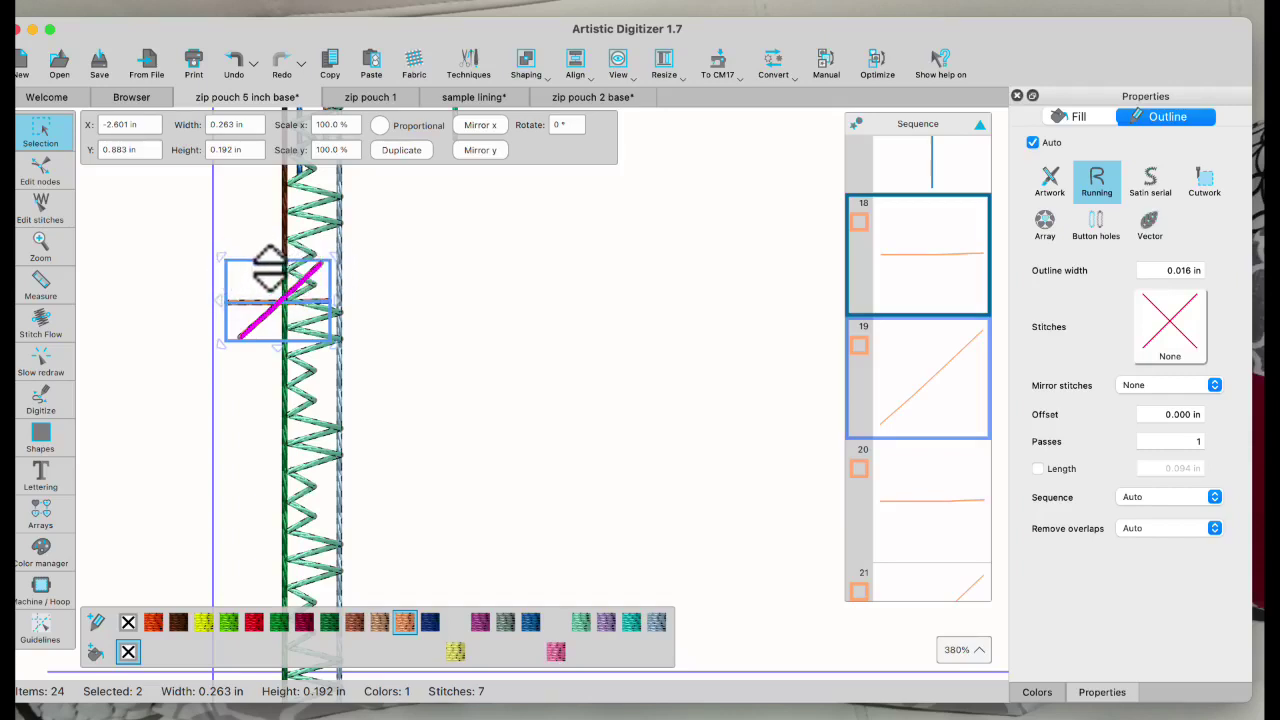
scroll(270, 268, "down", 8)
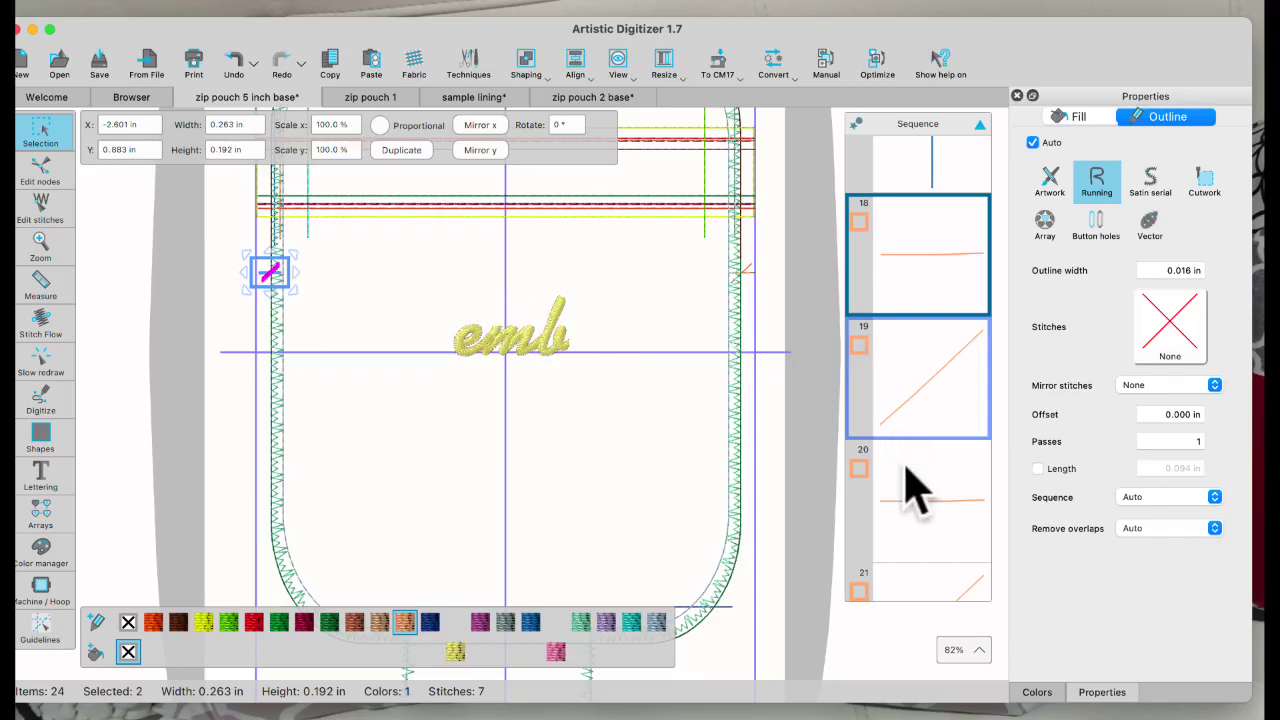
- Select sequence item 21, the diagonal mark on the pouch's opposite side edge, and look over items 22 to 24
scroll(925, 490, "down", 3)
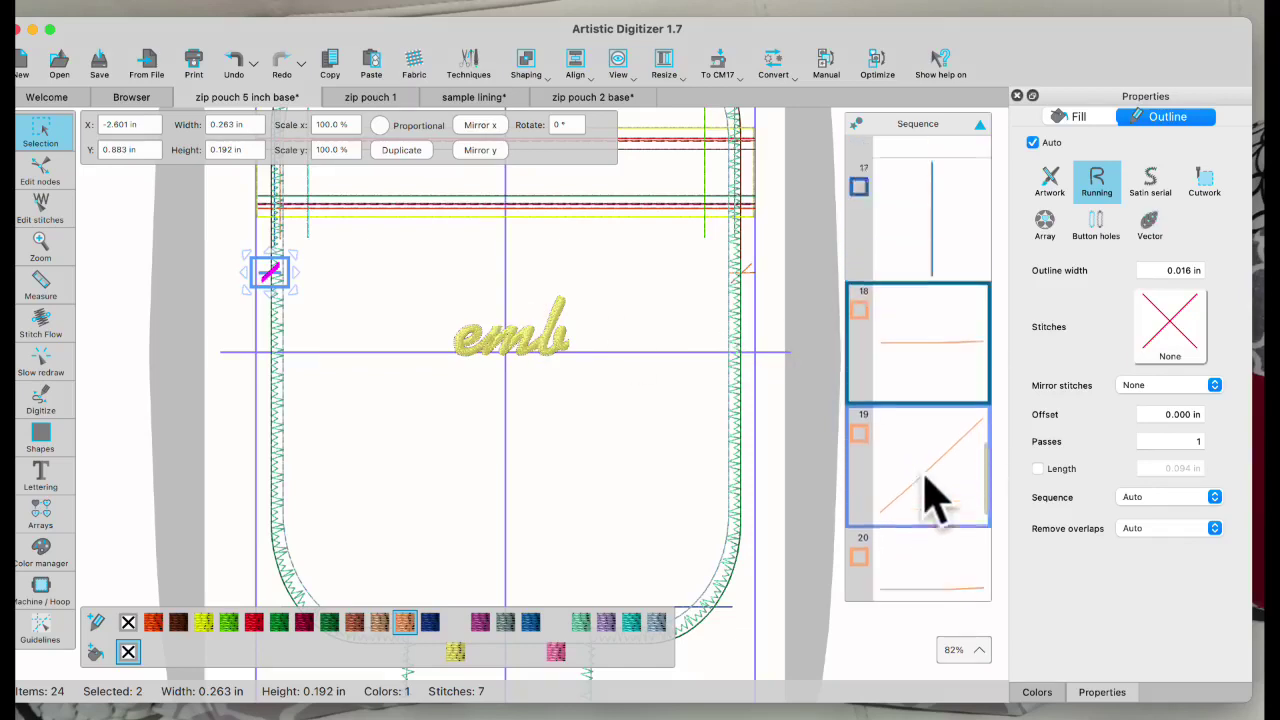
left_click(915, 488)
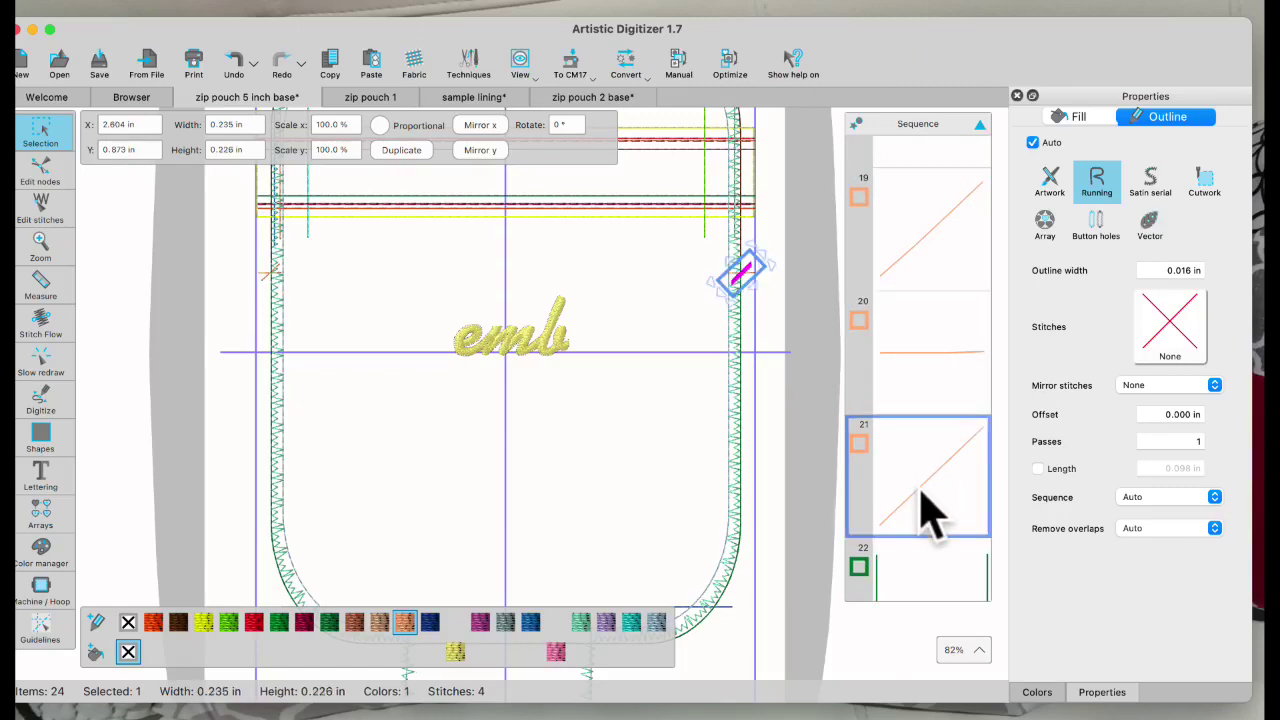
scroll(930, 515, "down", 2)
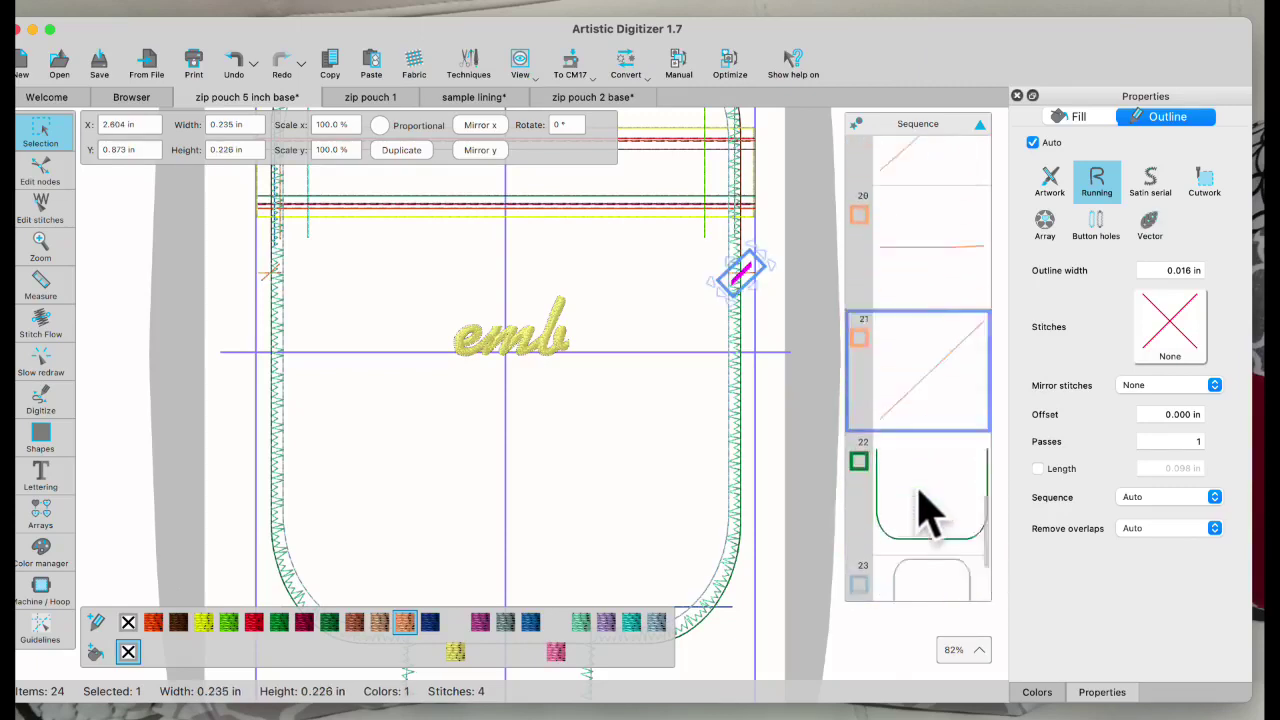
scroll(928, 480, "down", 2)
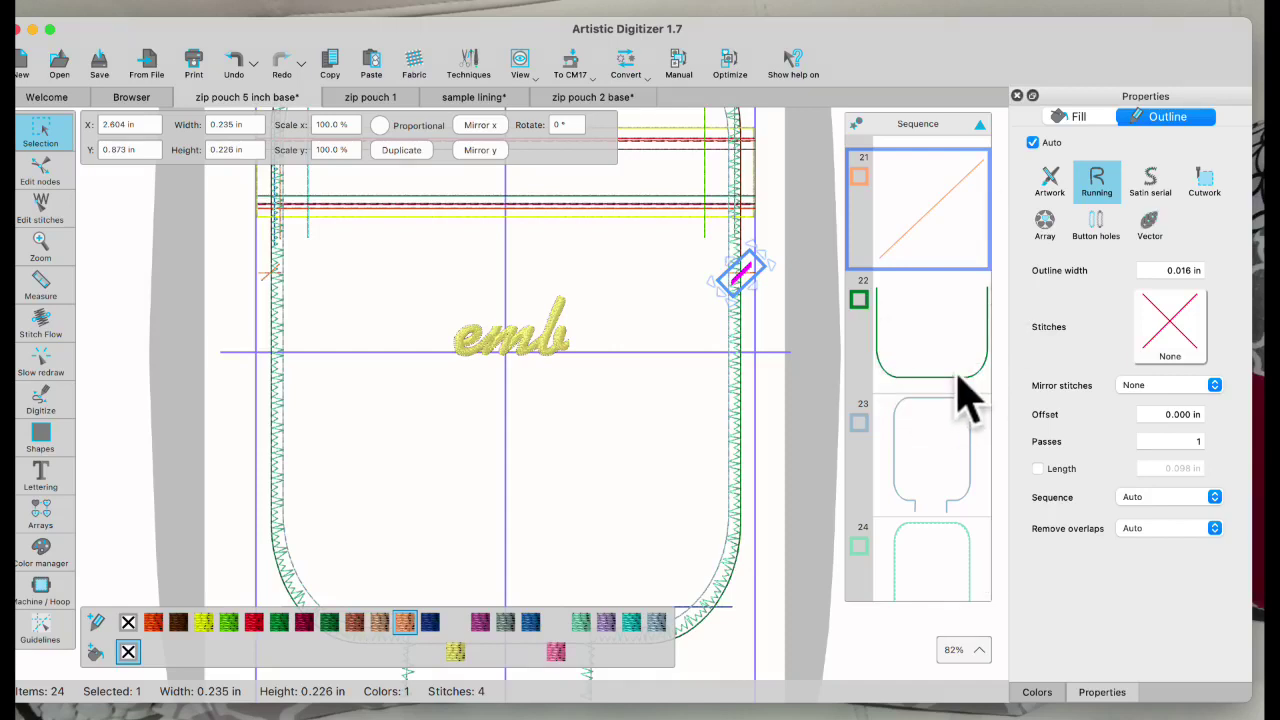
scroll(943, 300, "down", 1)
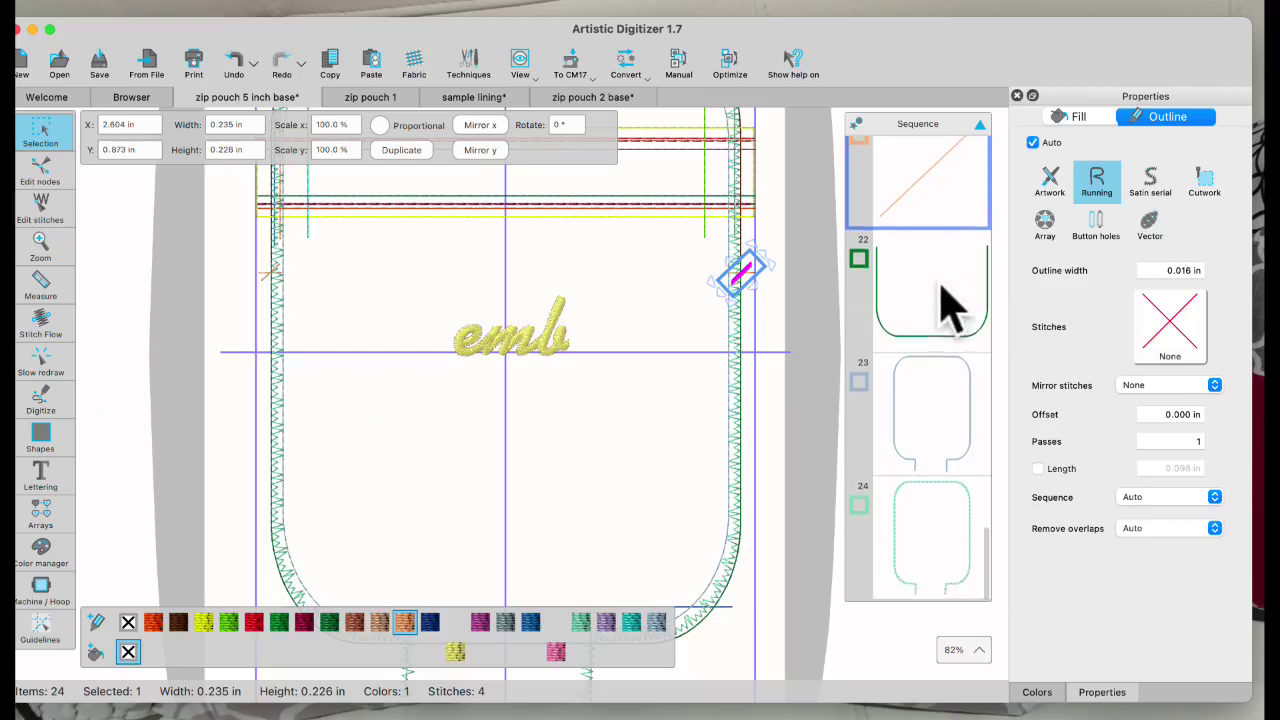
- Copy the rounded pouch outline, sequence item 1, and paste it into the design
scroll(941, 285, "up", 5)
scroll(950, 305, "up", 7)
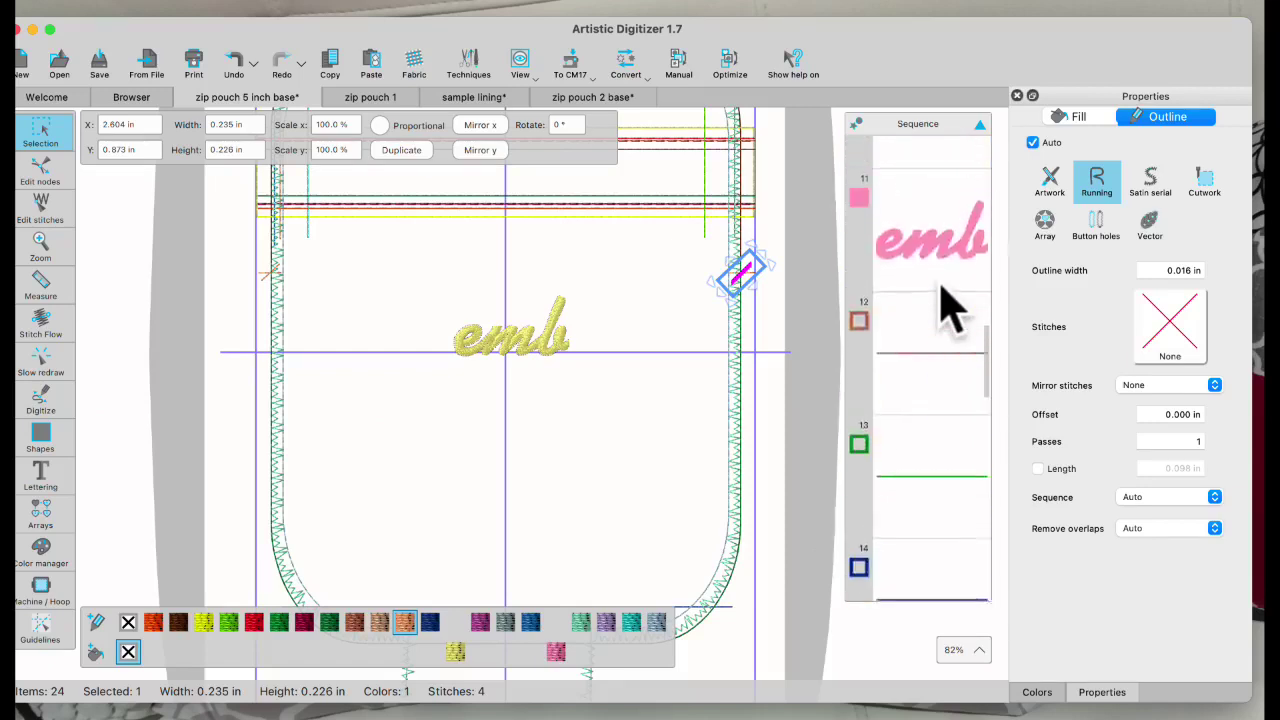
scroll(945, 285, "up", 5)
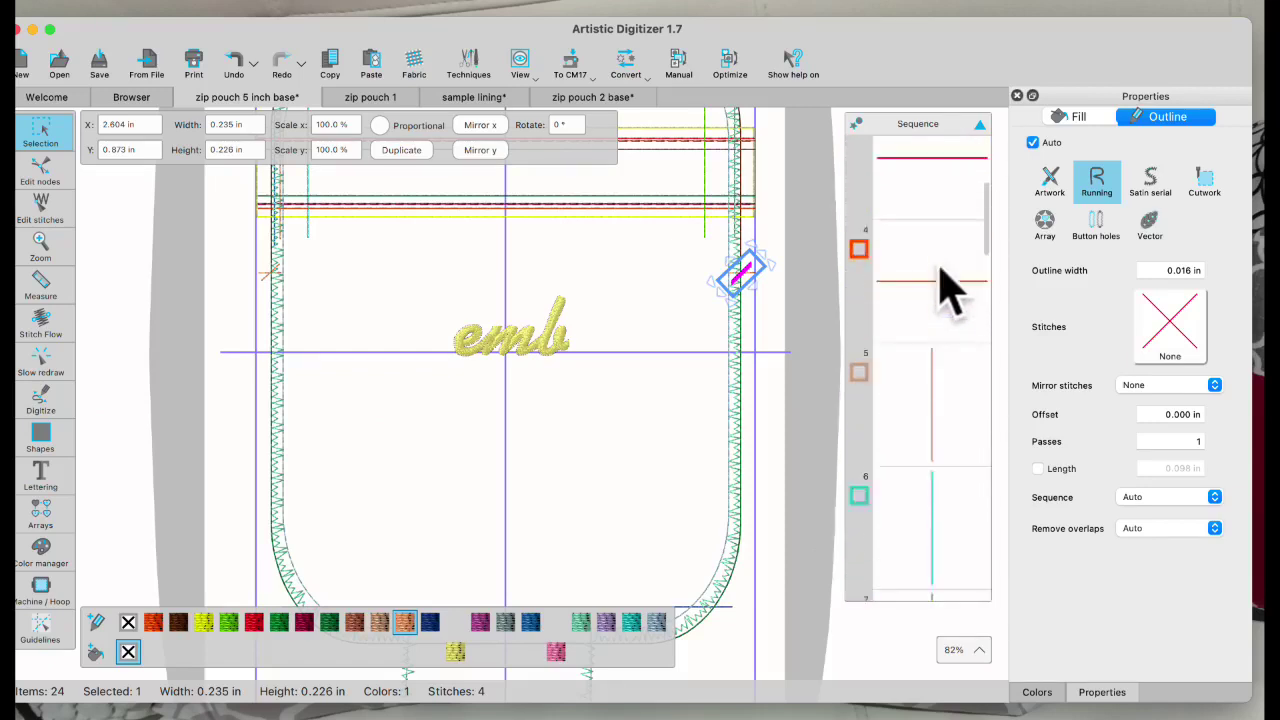
left_click(943, 213)
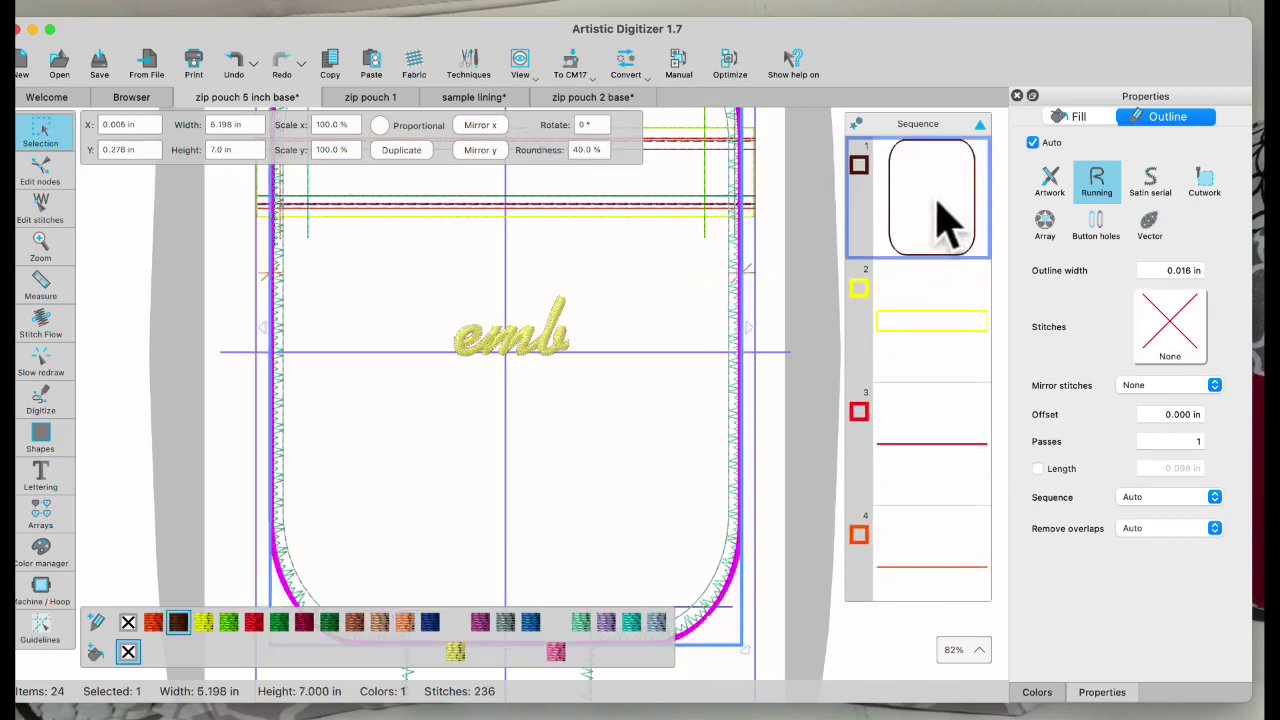
left_click(332, 62)
left_click(371, 63)
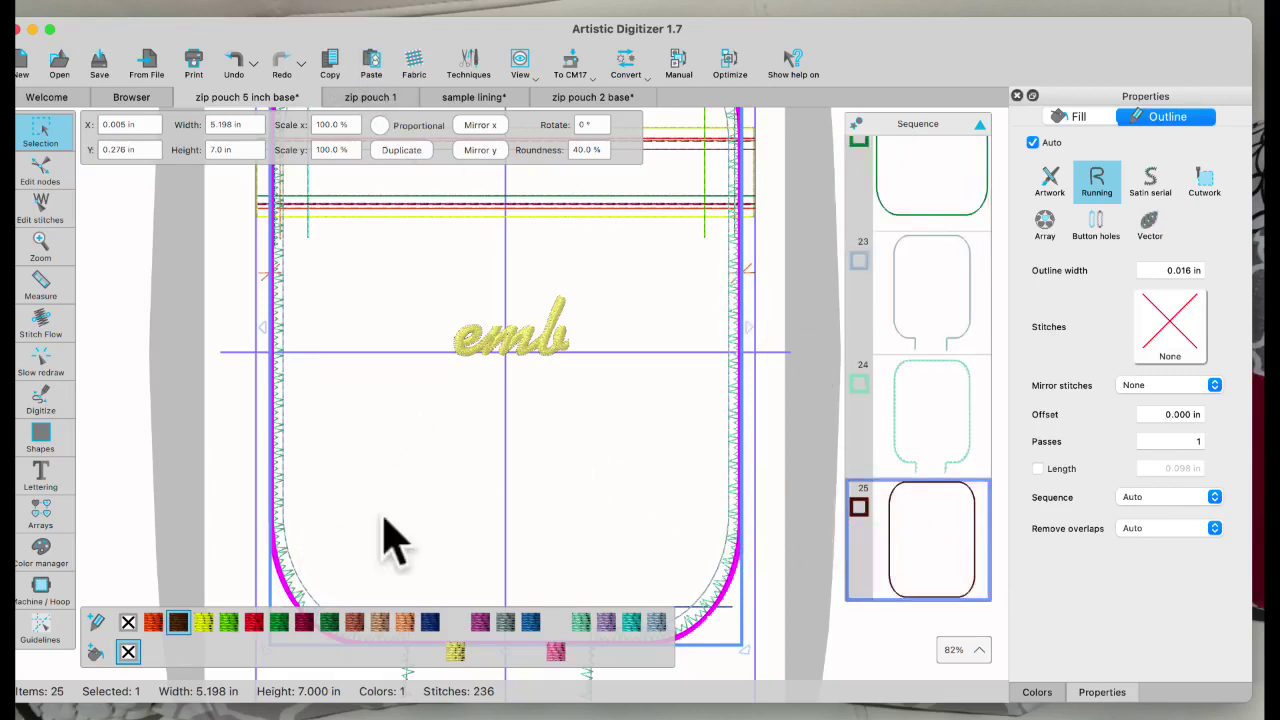
- Move the pasted outline clear of the hoop to about X -6.97 in, Y 1.27 in, and clear the selection
scroll(420, 515, "down", 5)
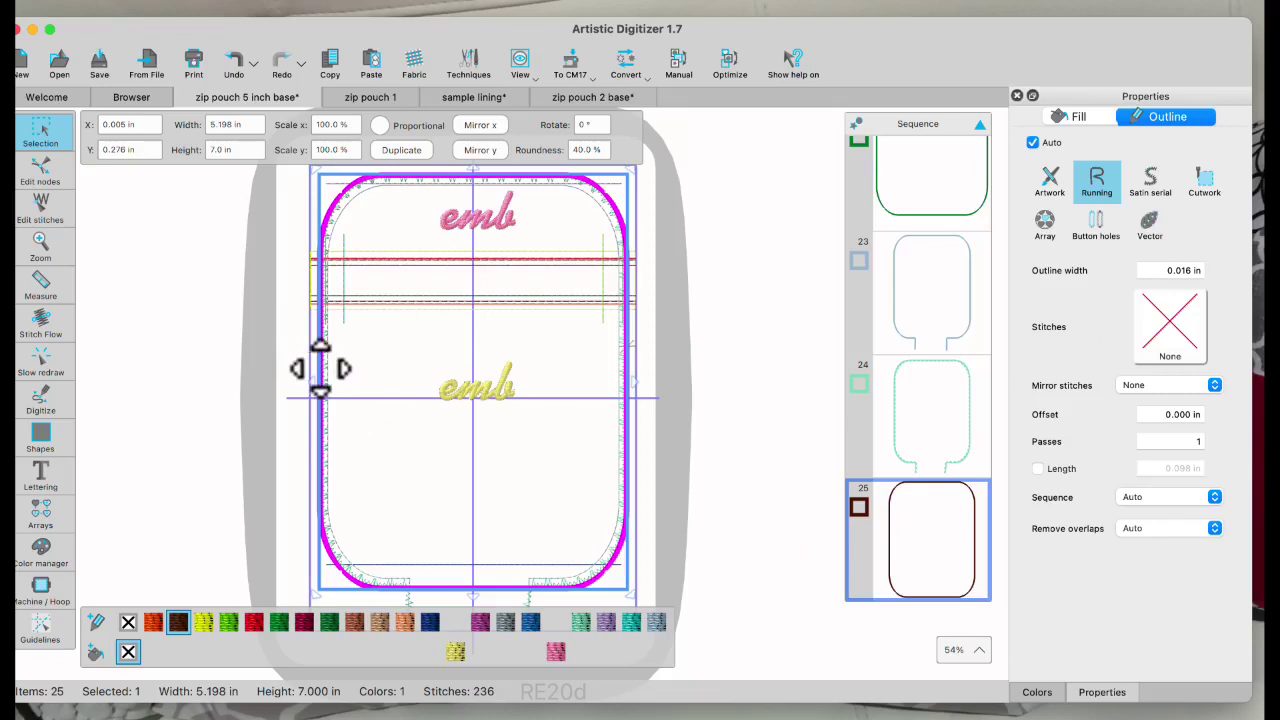
left_click_drag(320, 368, 43, 343)
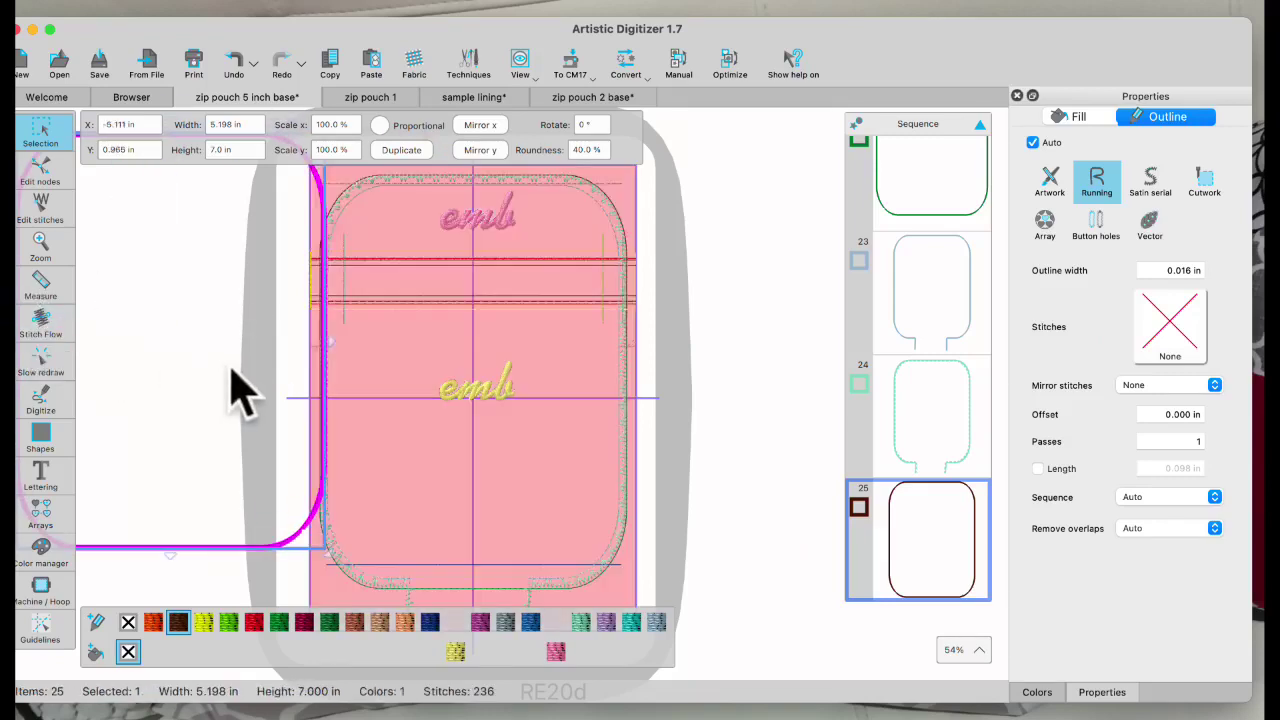
scroll(240, 390, "left", 5)
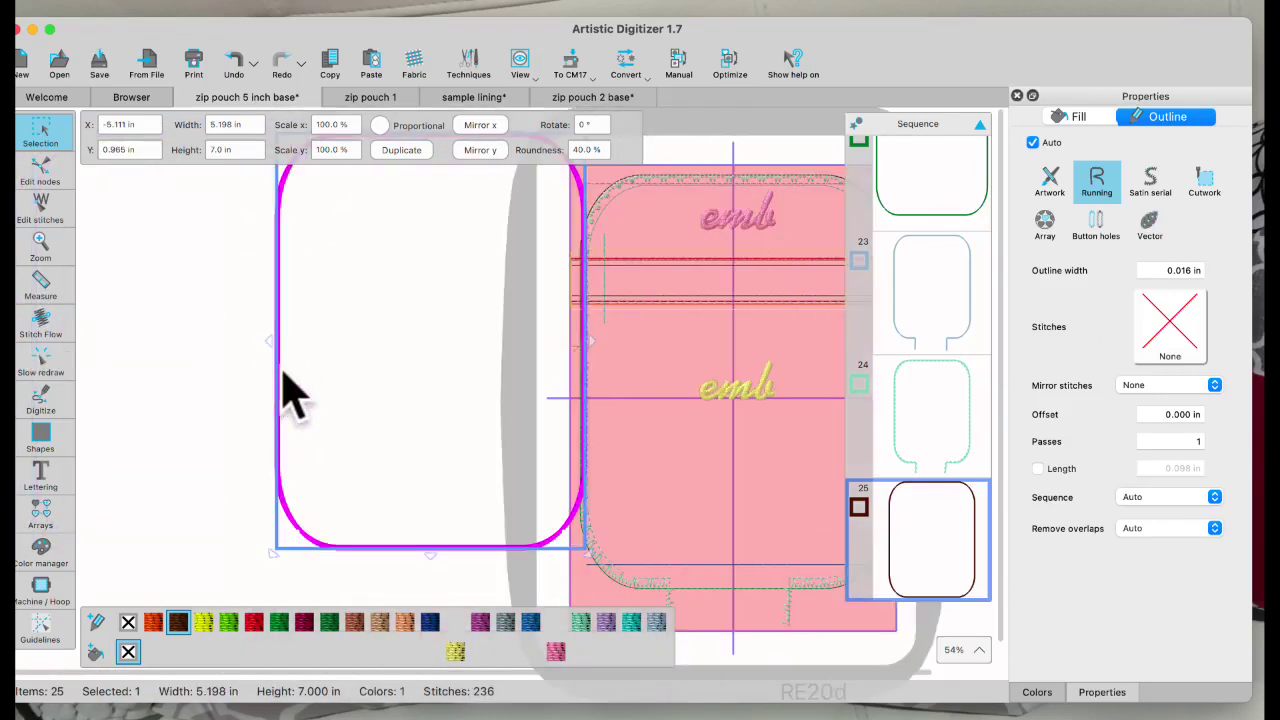
left_click_drag(274, 366, 165, 352)
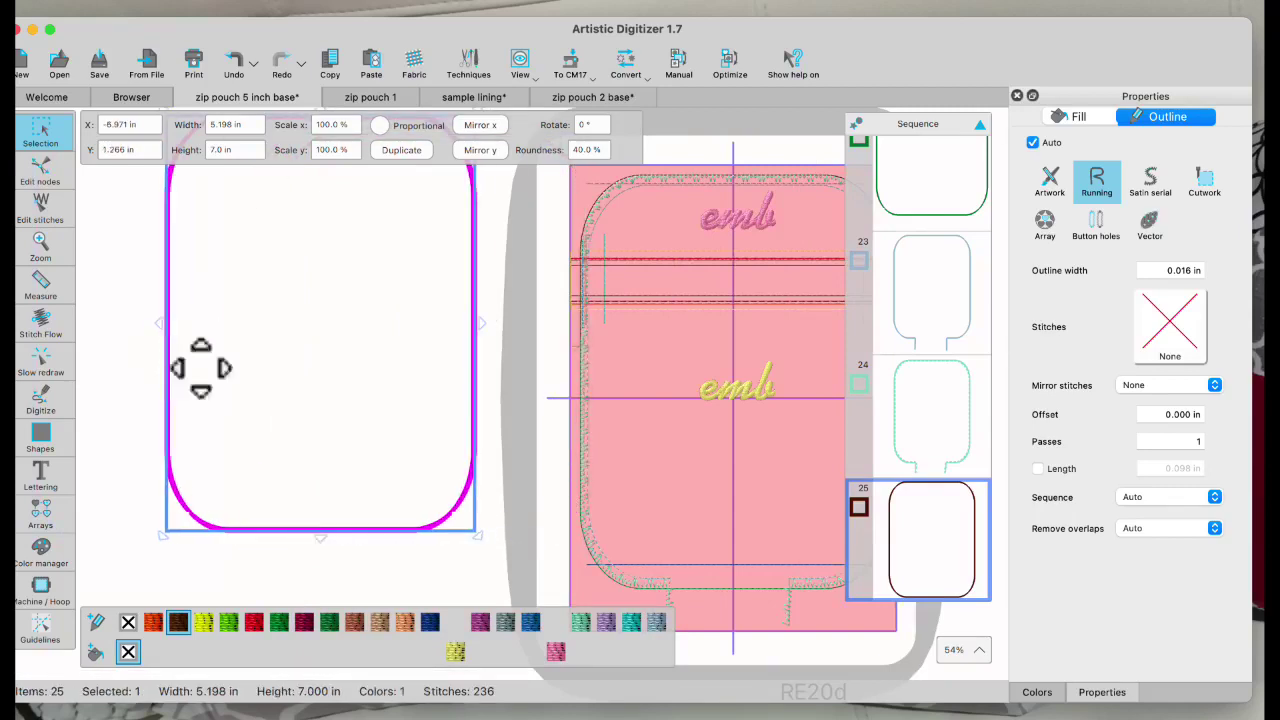
left_click(243, 565)
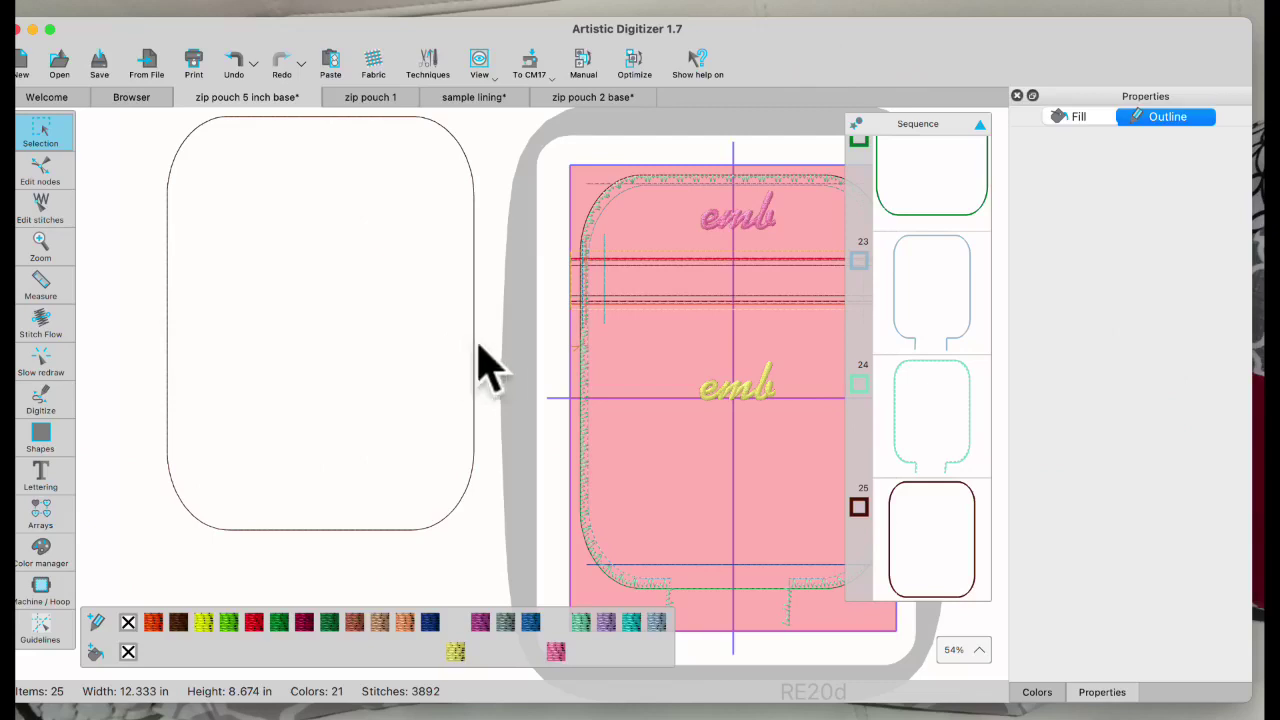
- Select the outline copy and inspect its stitches and nodes, returning to the Selection tool
left_click(168, 340)
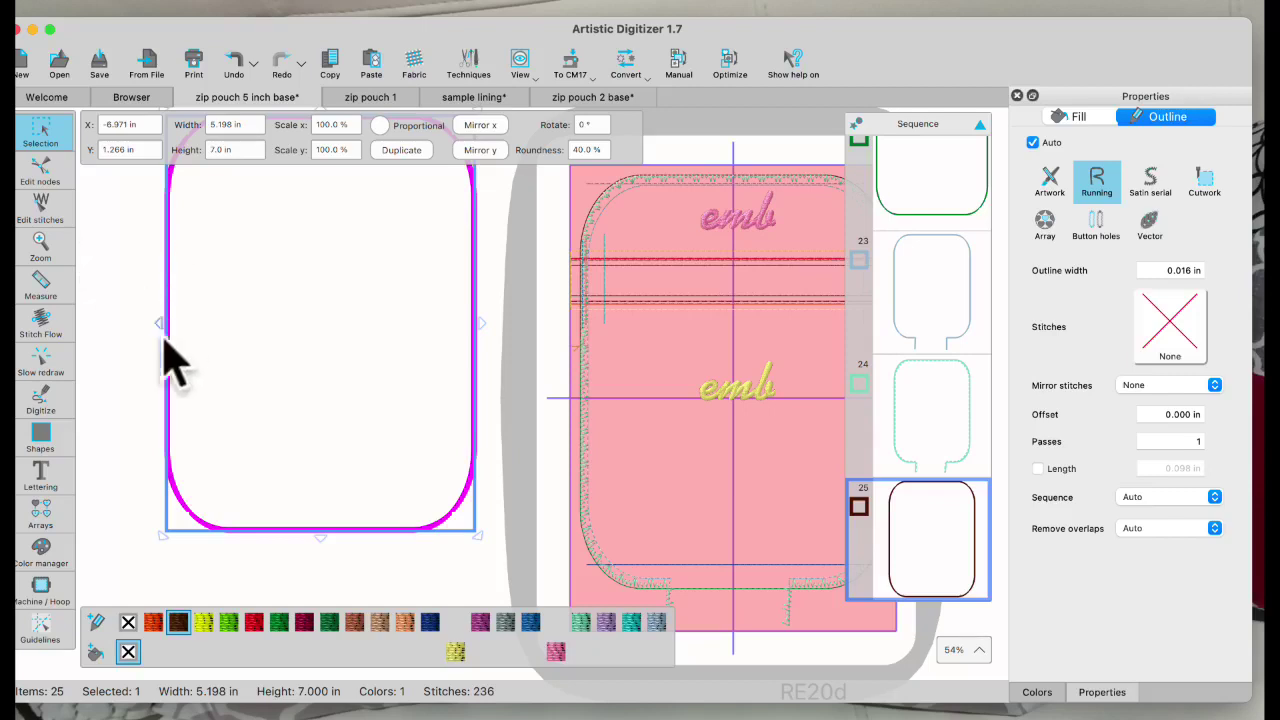
left_click(32, 212)
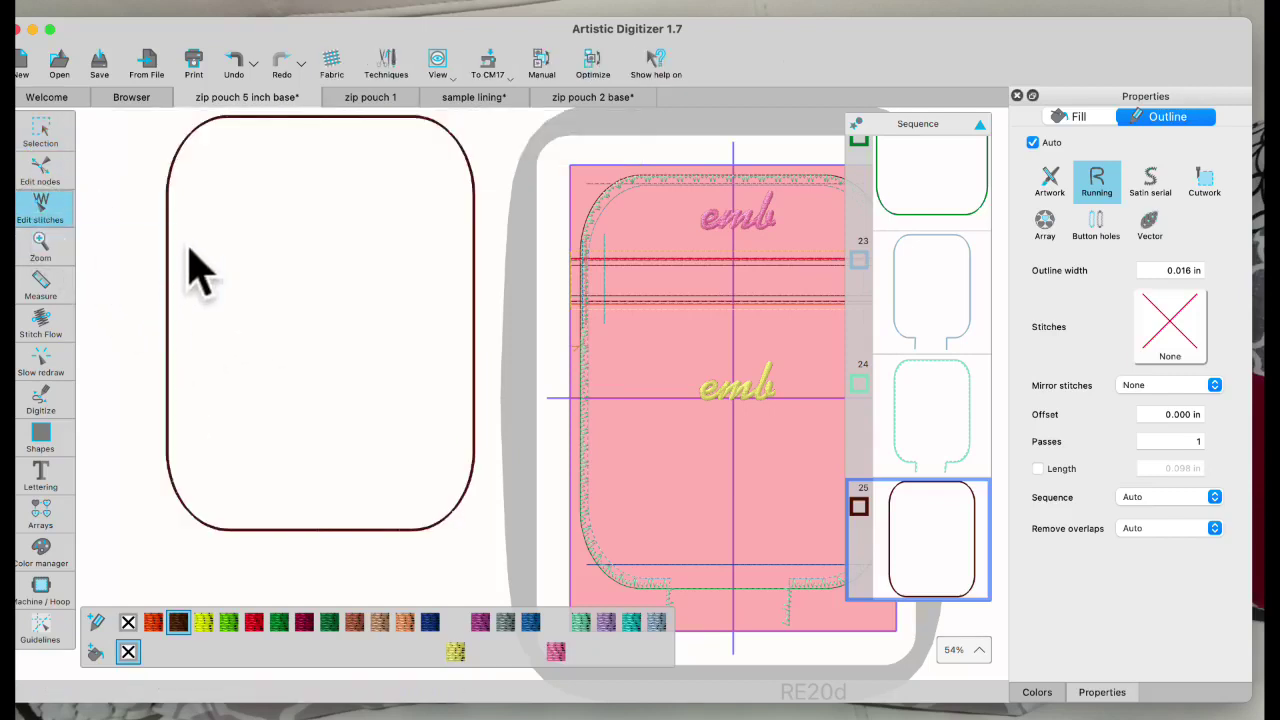
left_click(50, 168)
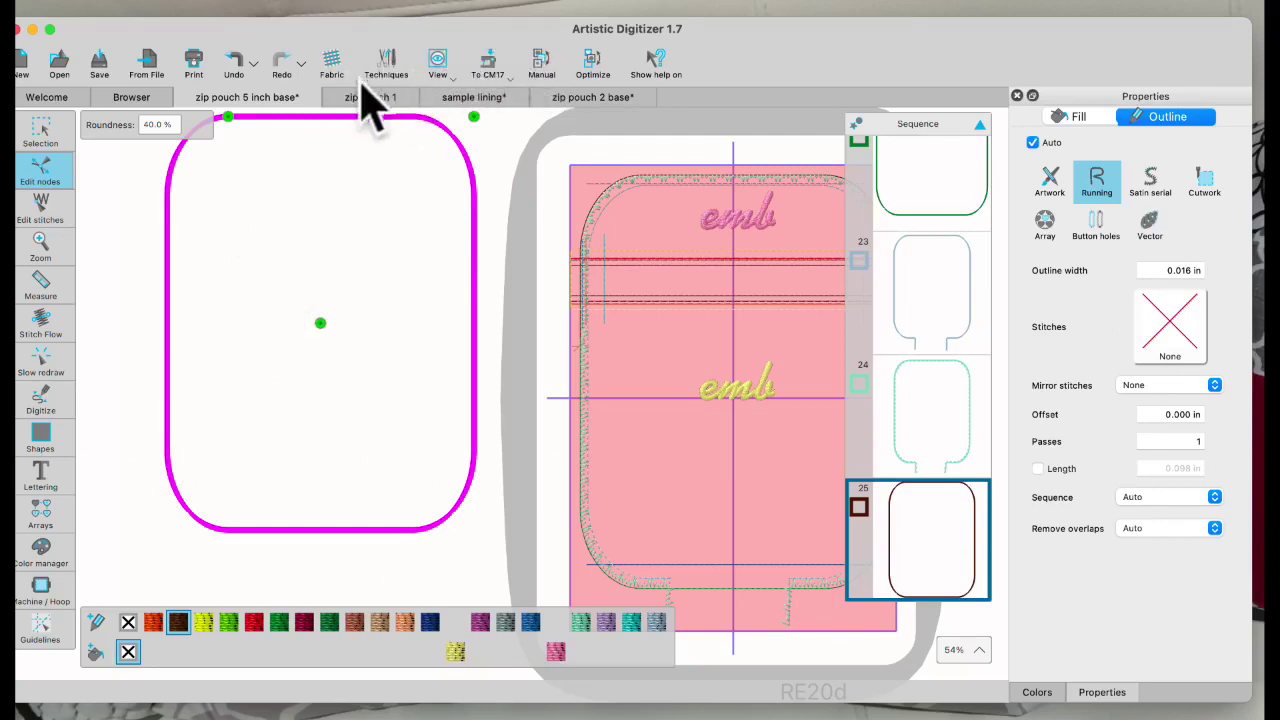
left_click(40, 140)
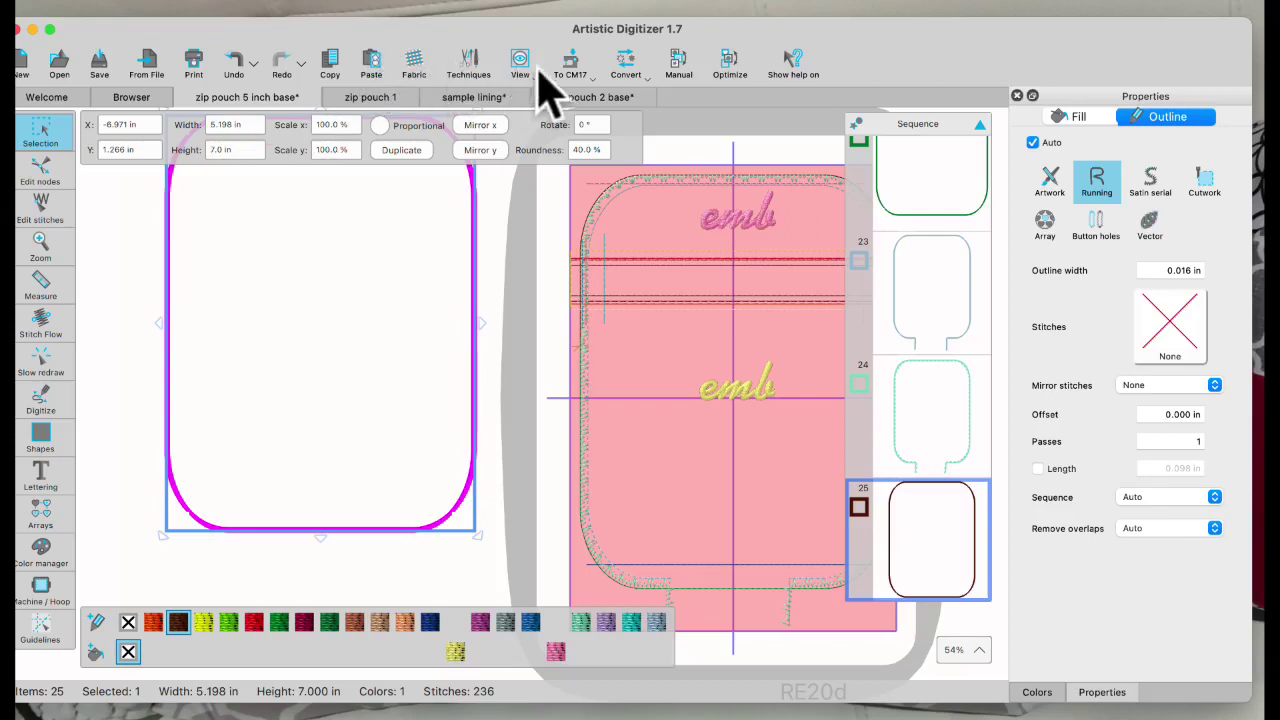
- Convert the outline copy to curves and show its editable nodes
left_click(627, 62)
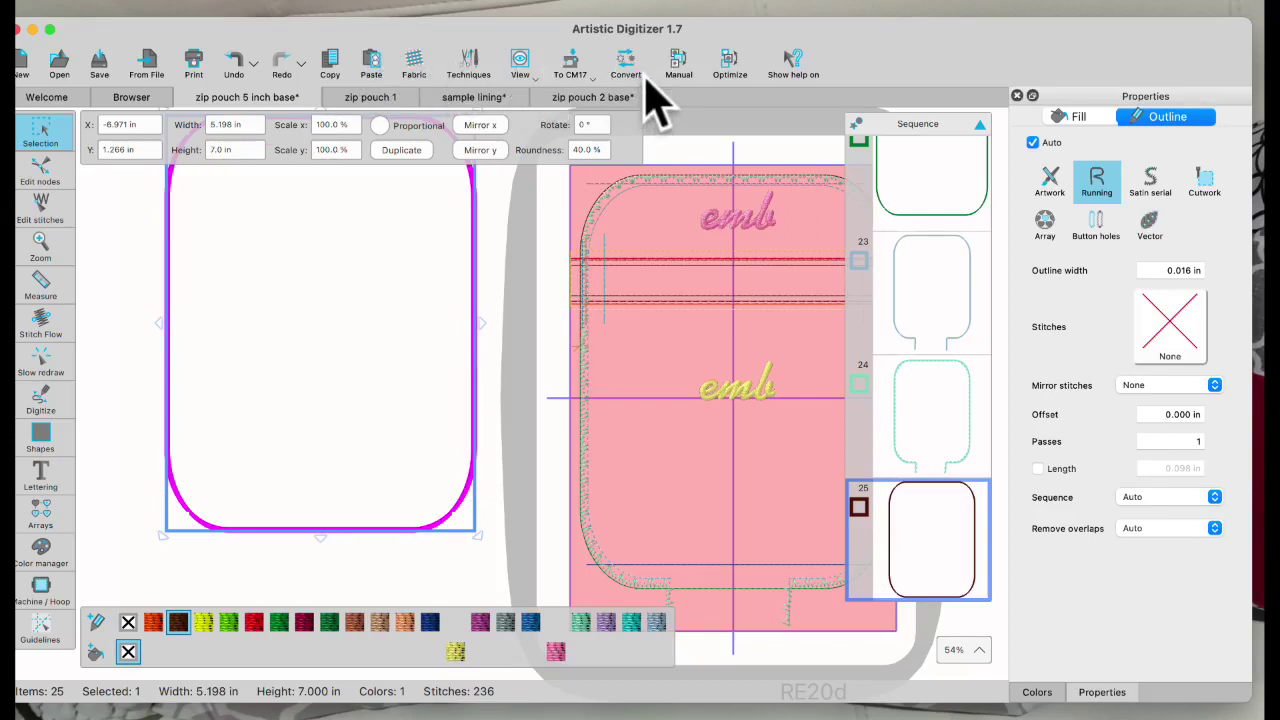
left_click(344, 290)
left_click(468, 174)
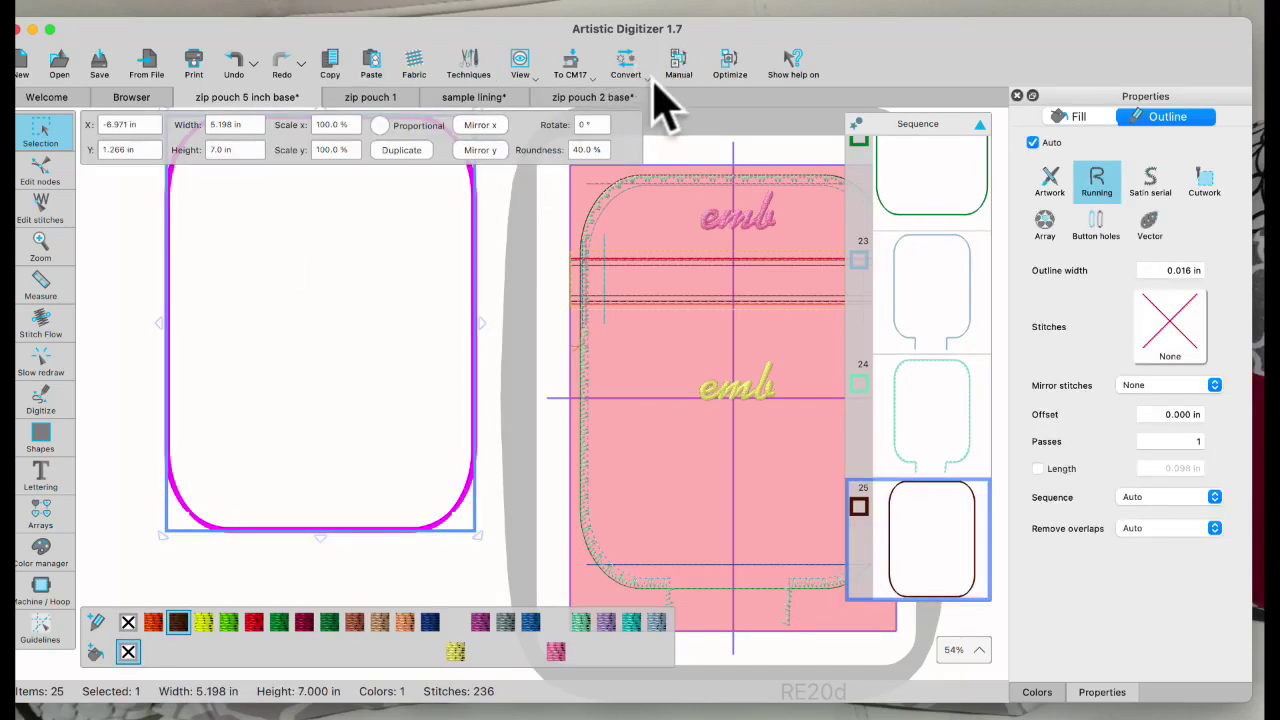
right_click(356, 243)
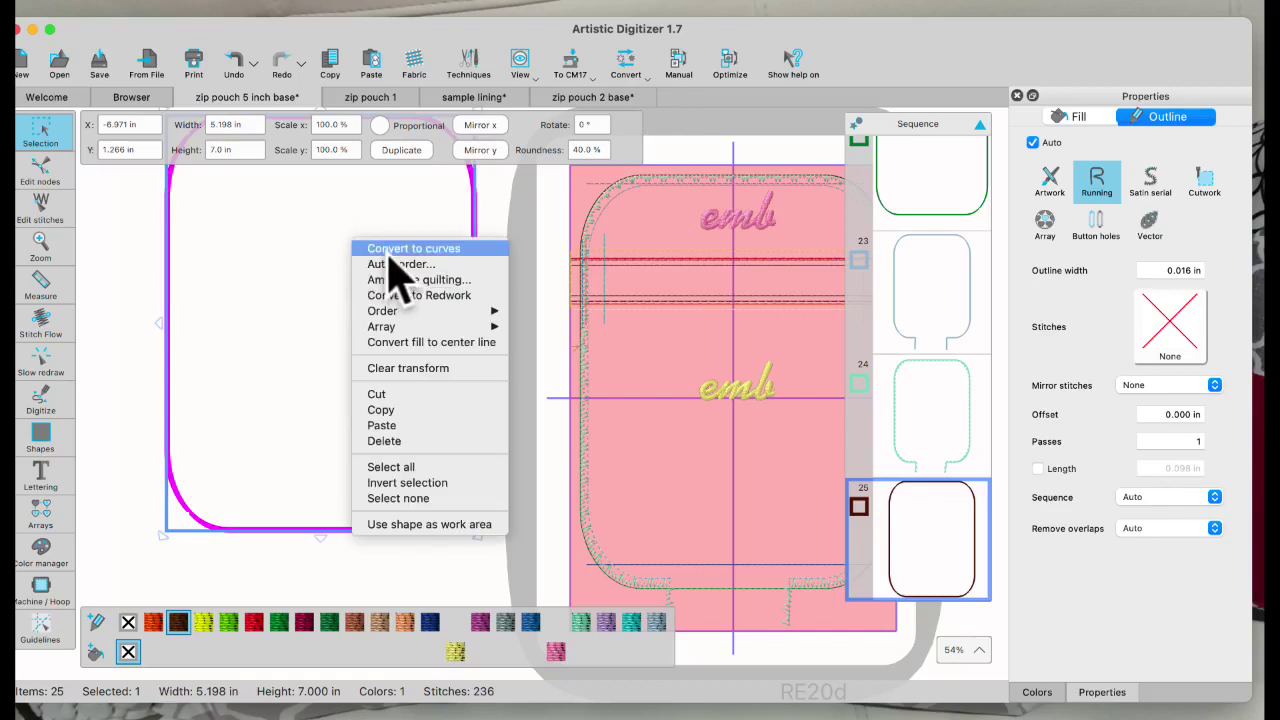
left_click(390, 250)
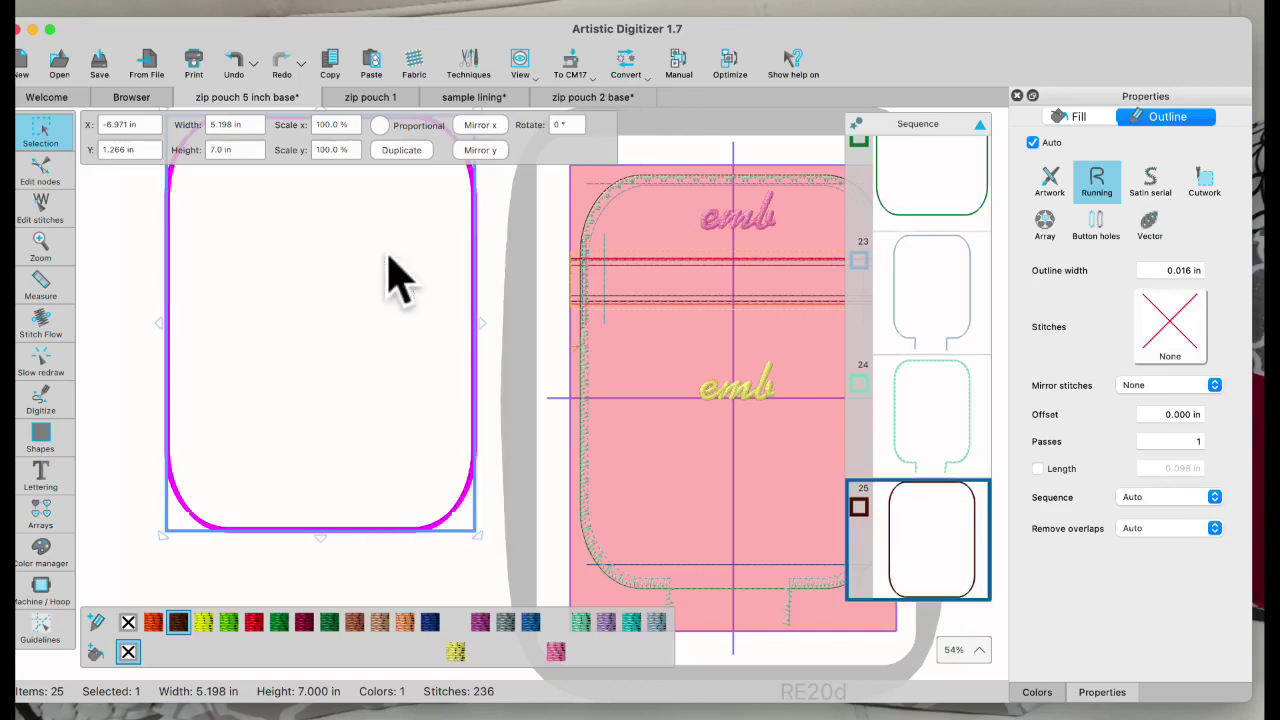
left_click(40, 178)
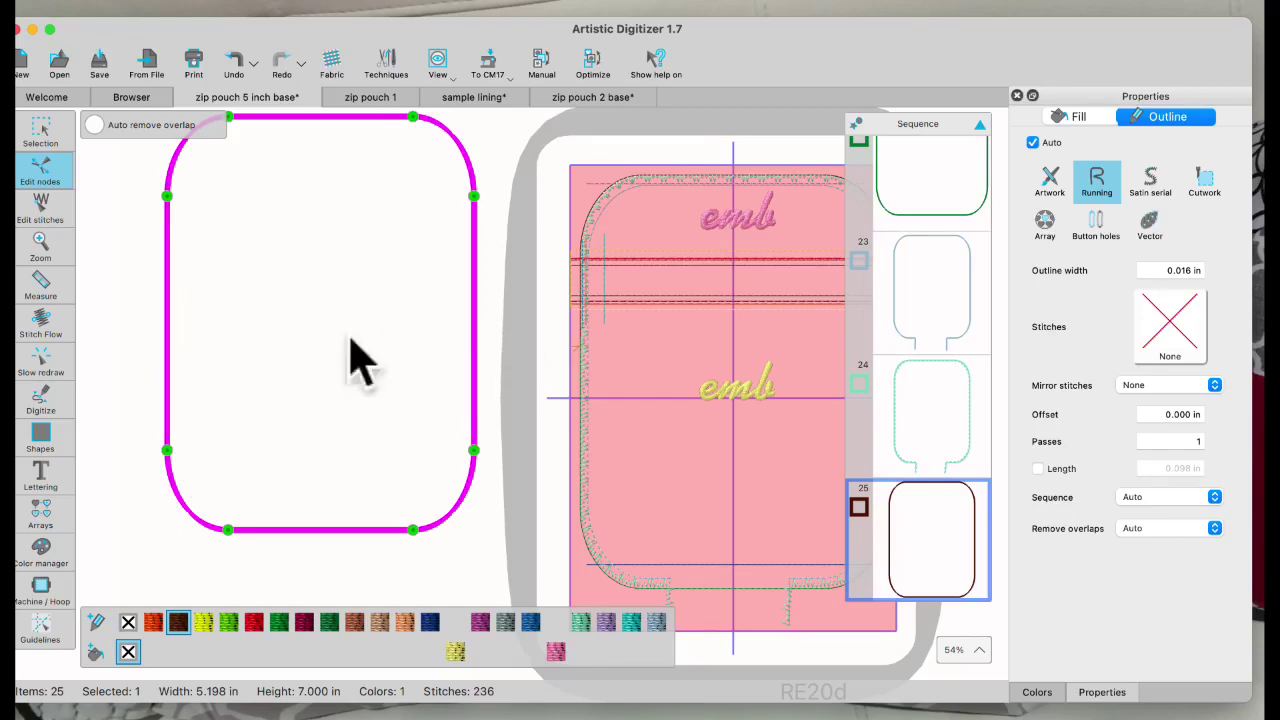
- Place a horizontal guideline across the outline copy at about Y 1.46 in with 0° rotation
left_click(45, 635)
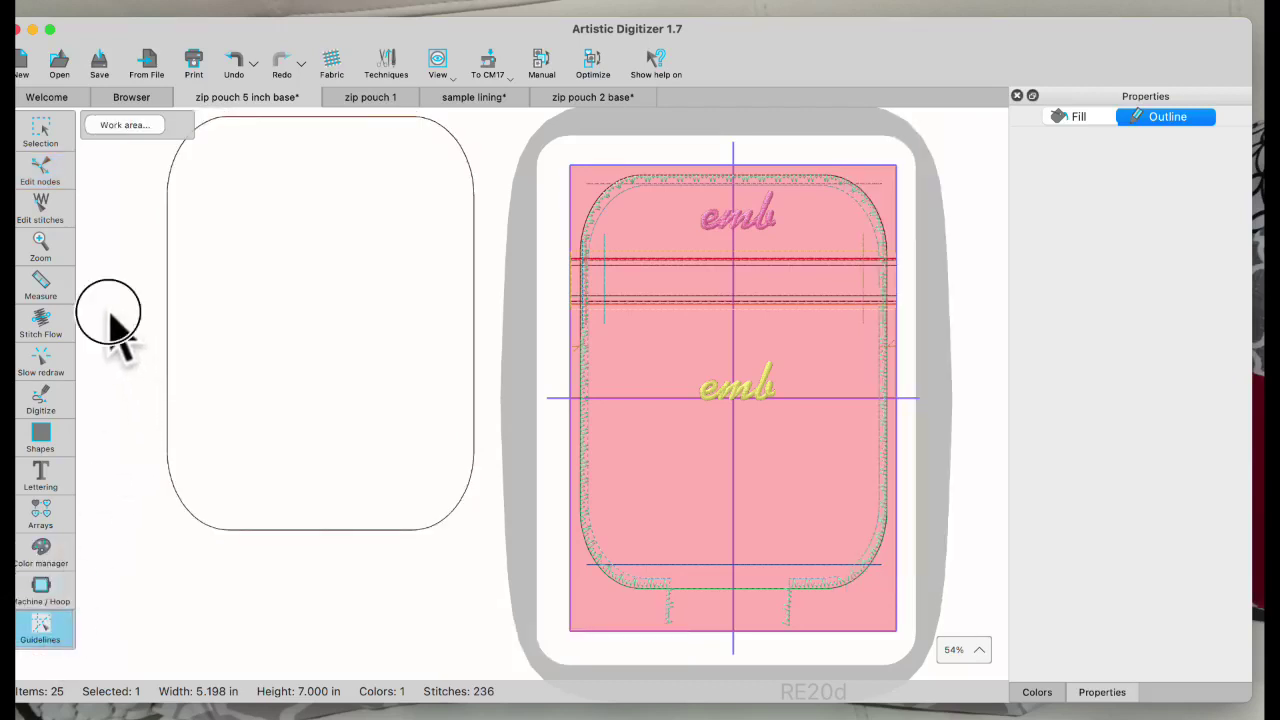
left_click_drag(108, 312, 386, 315)
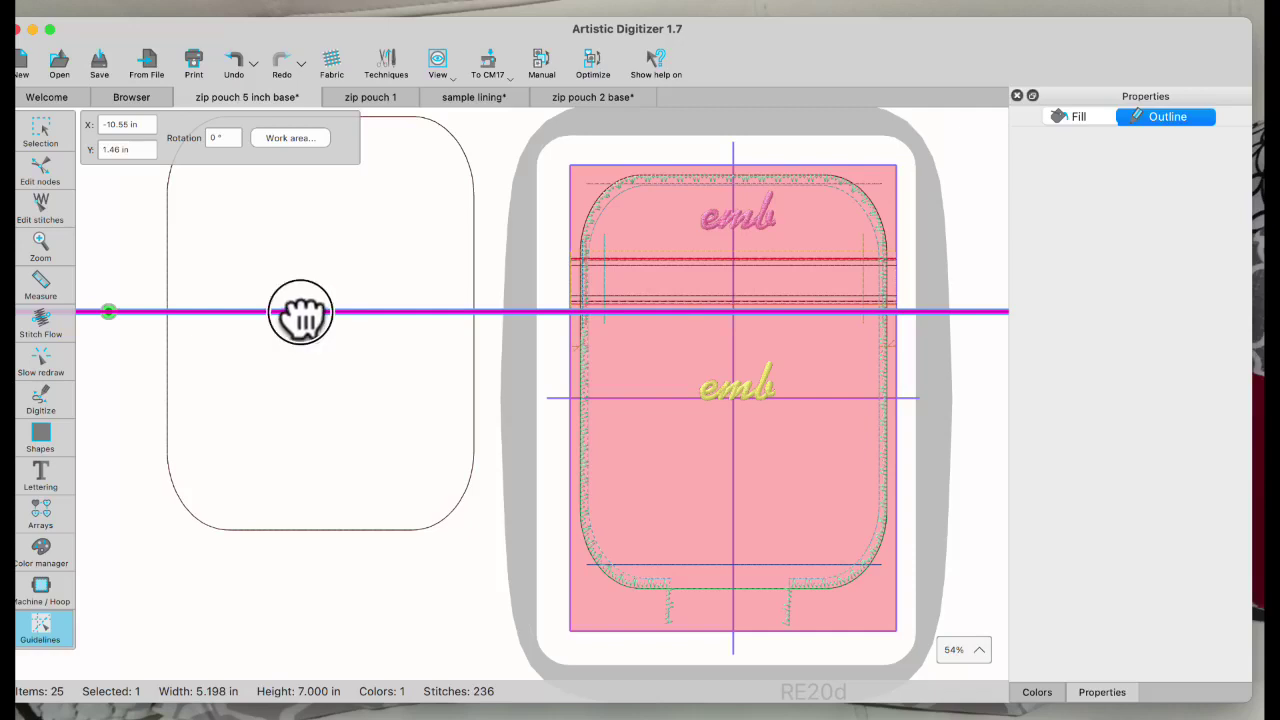
mouse_move(300, 313)
left_mouse_down()
mouse_move(294, 330)
mouse_move(294, 314)
left_mouse_up()
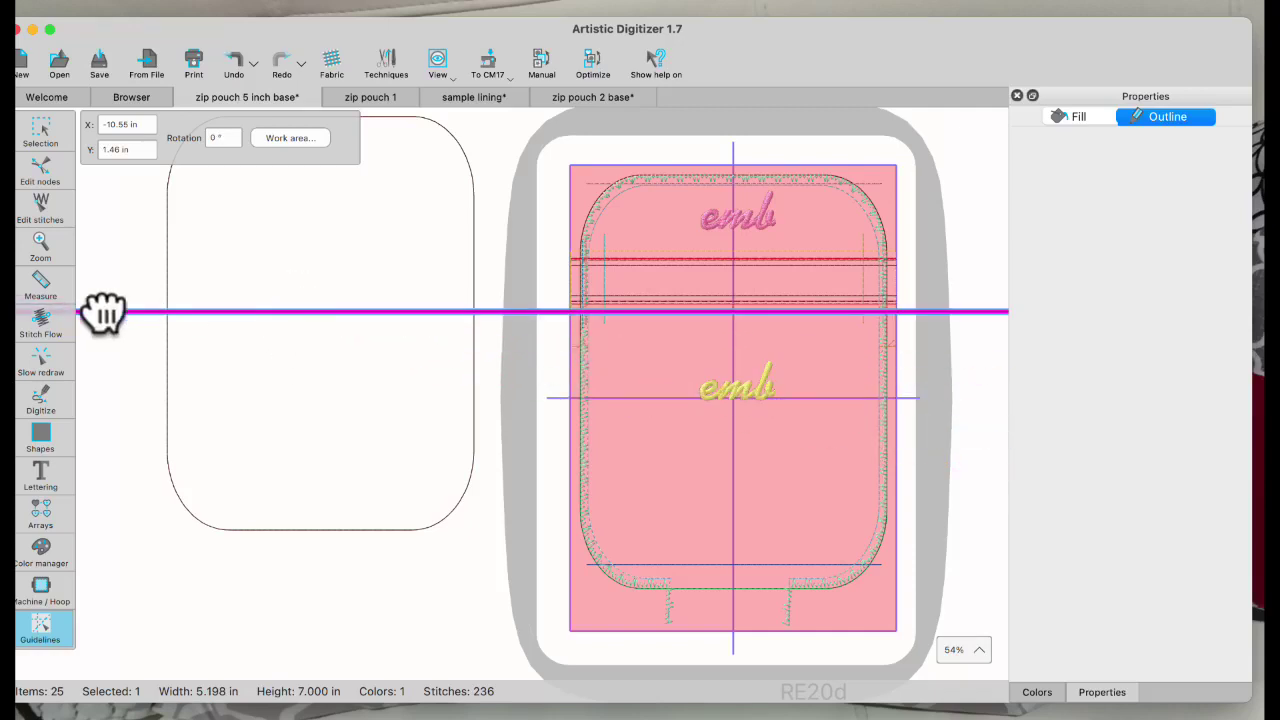
mouse_move(104, 310)
left_mouse_down()
mouse_move(109, 286)
mouse_move(103, 323)
mouse_move(100, 313)
left_mouse_up()
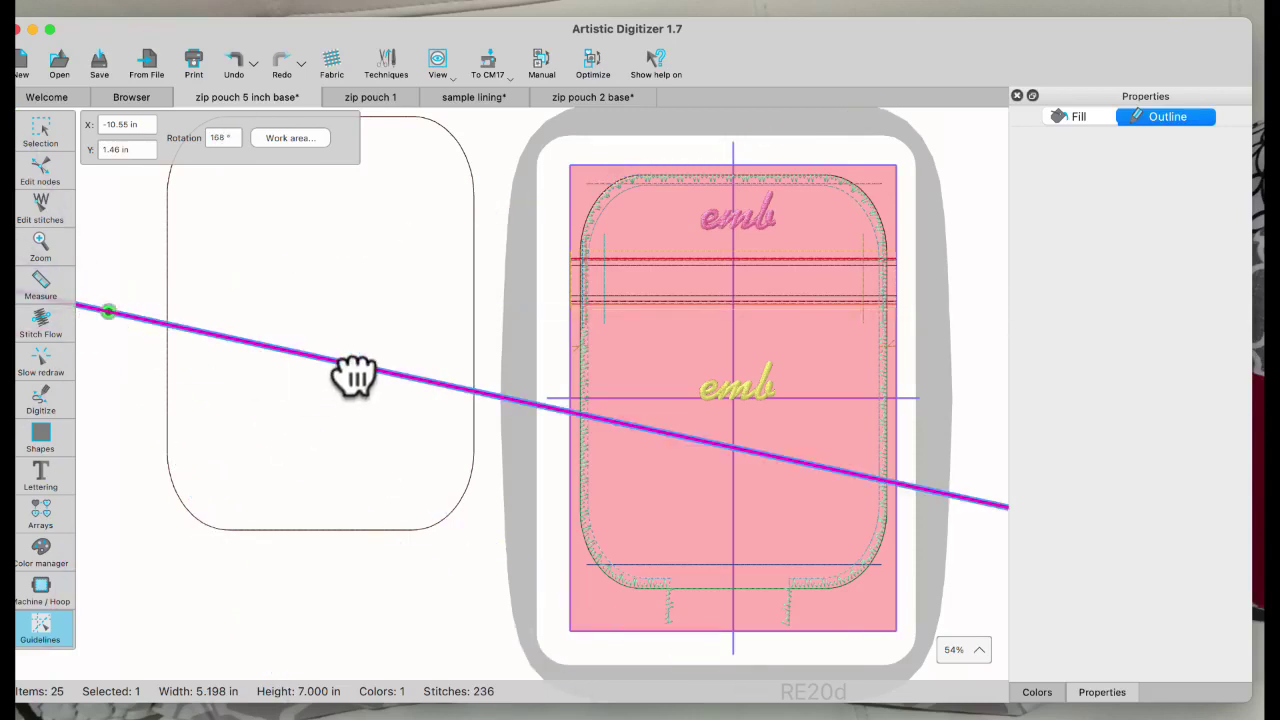
left_click_drag(363, 349, 360, 318)
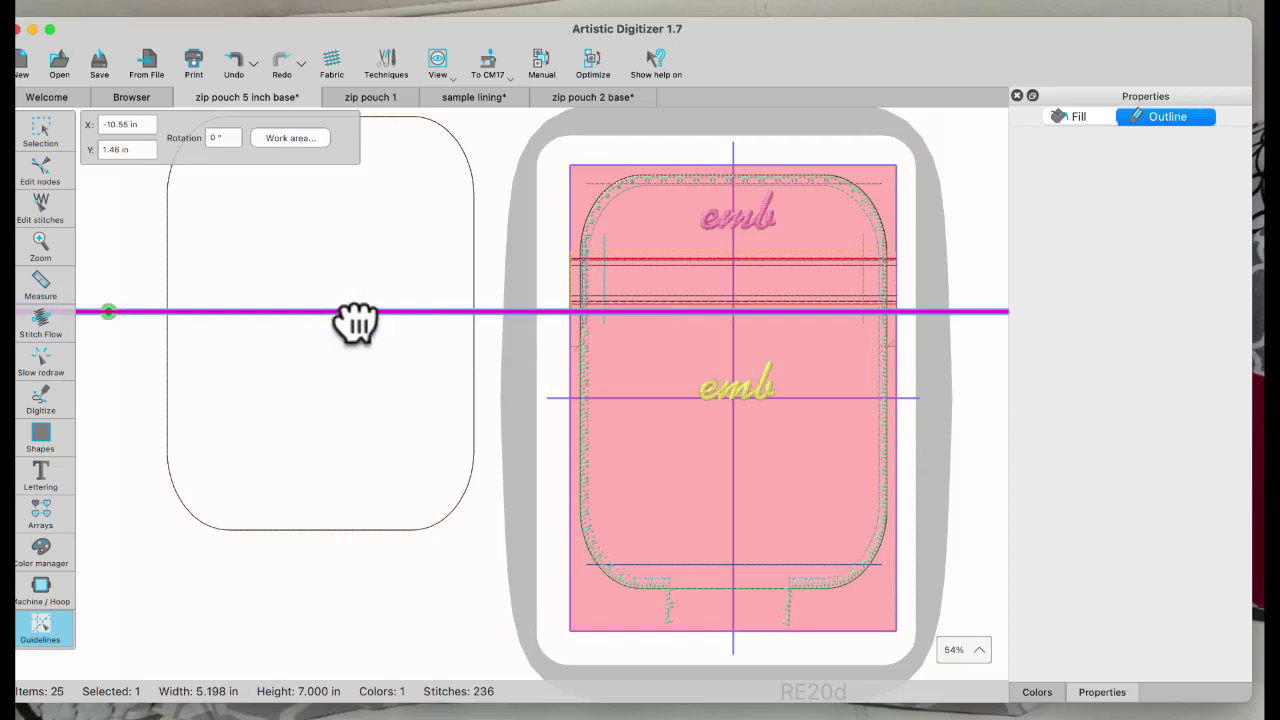
- Split the outline copy at the two points where its straight sides cross the horizontal guideline
left_click(56, 140)
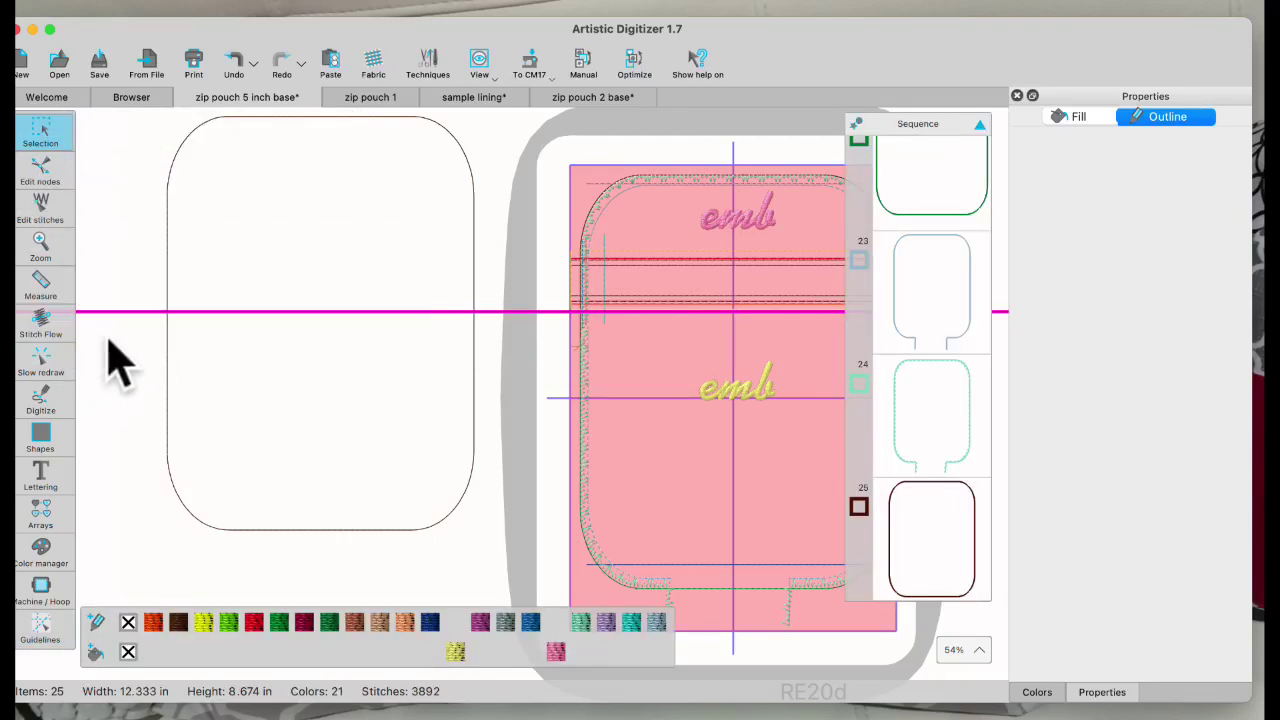
left_click(168, 240)
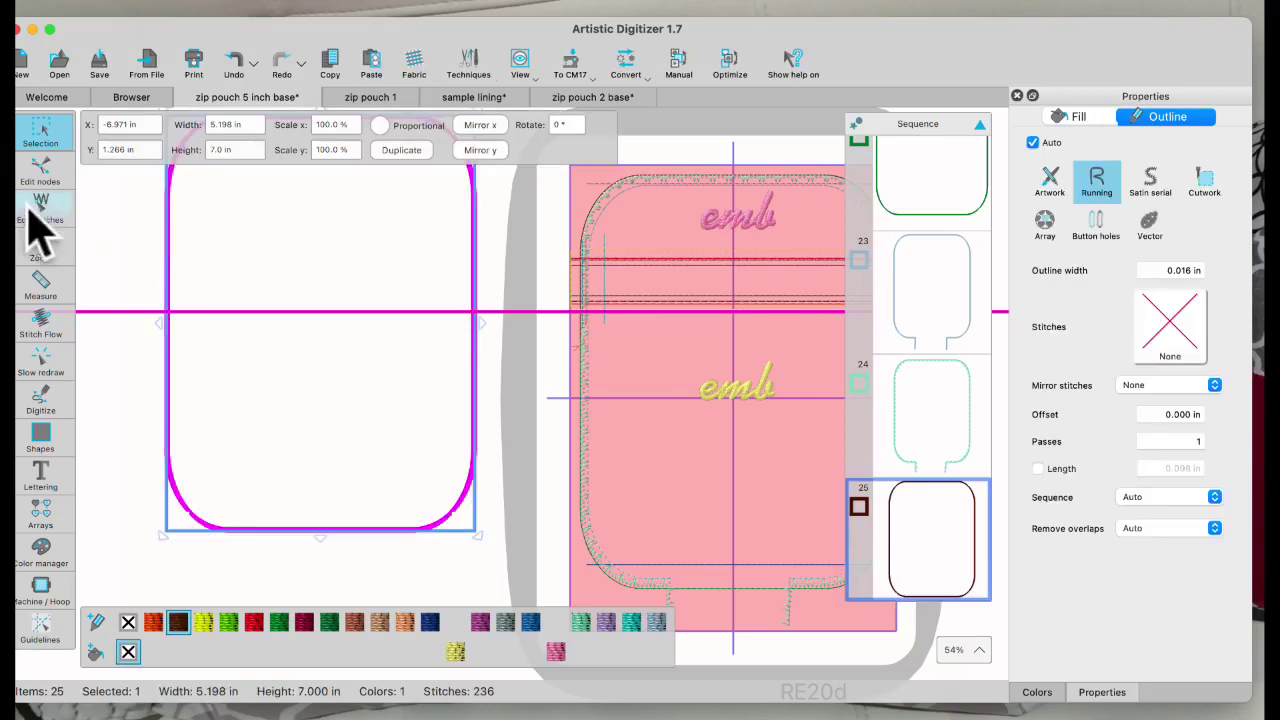
left_click(50, 168)
mouse_move(130, 318)
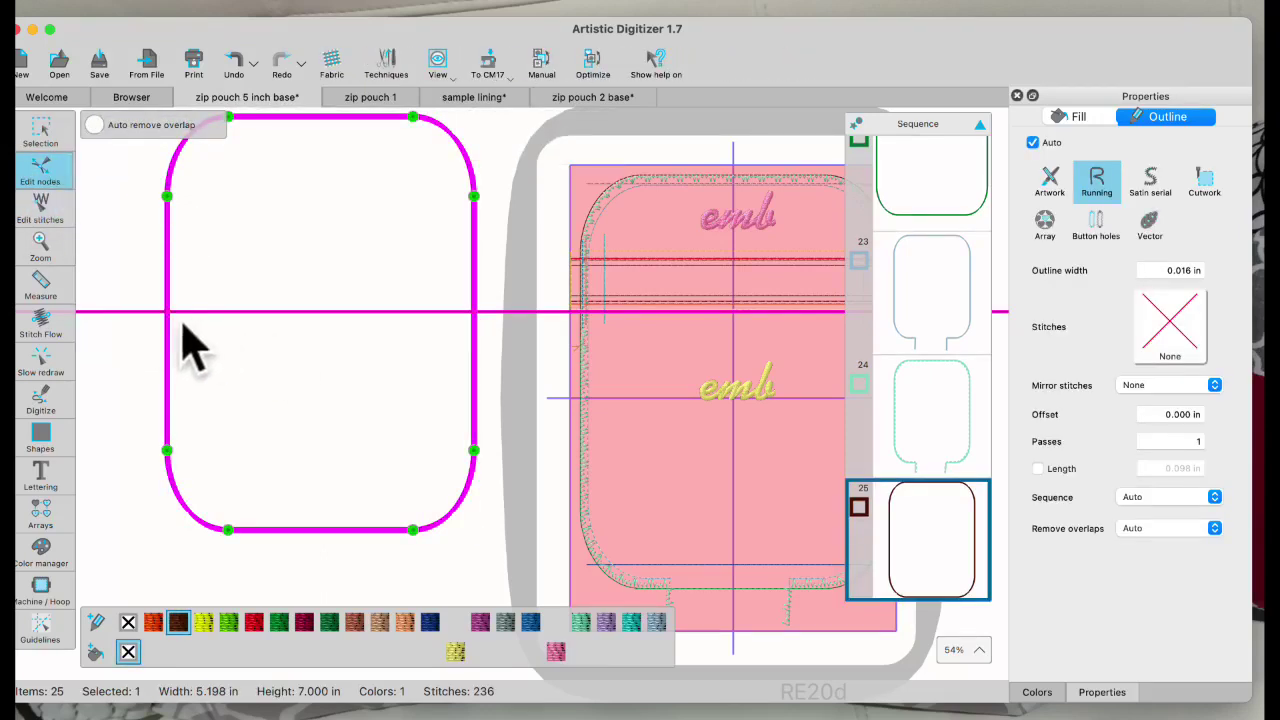
right_click(168, 313)
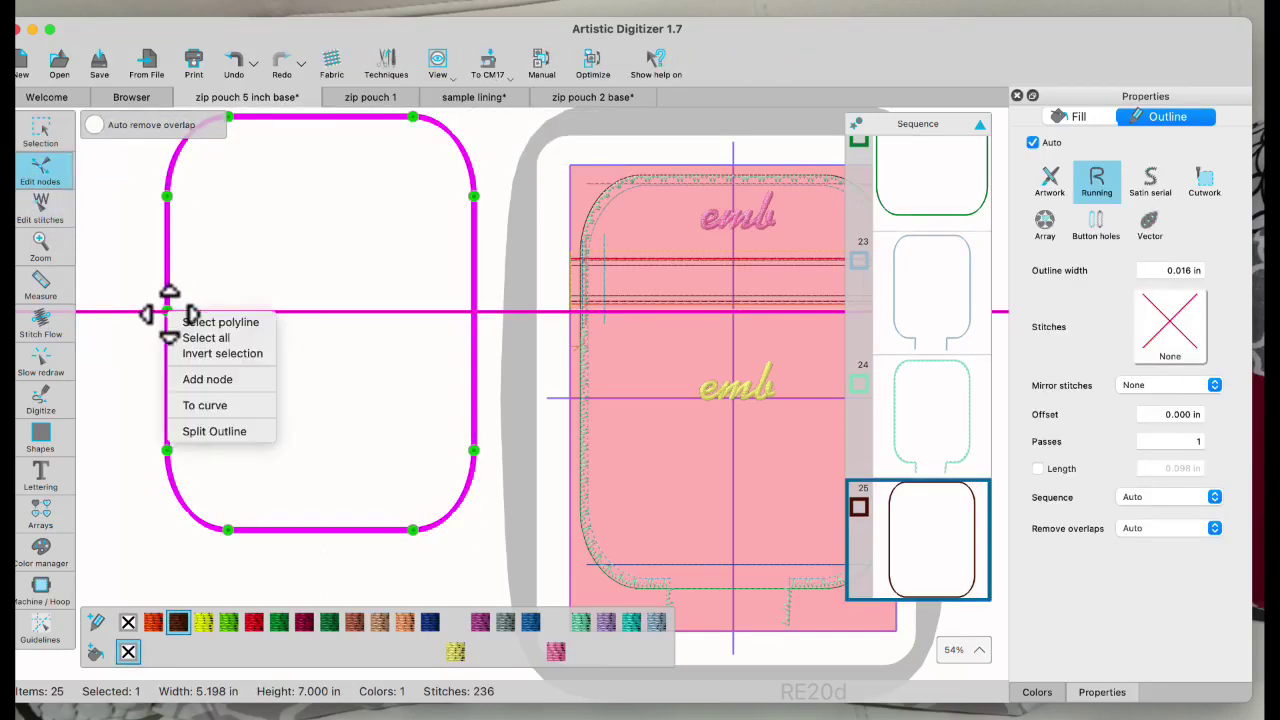
left_click(180, 431)
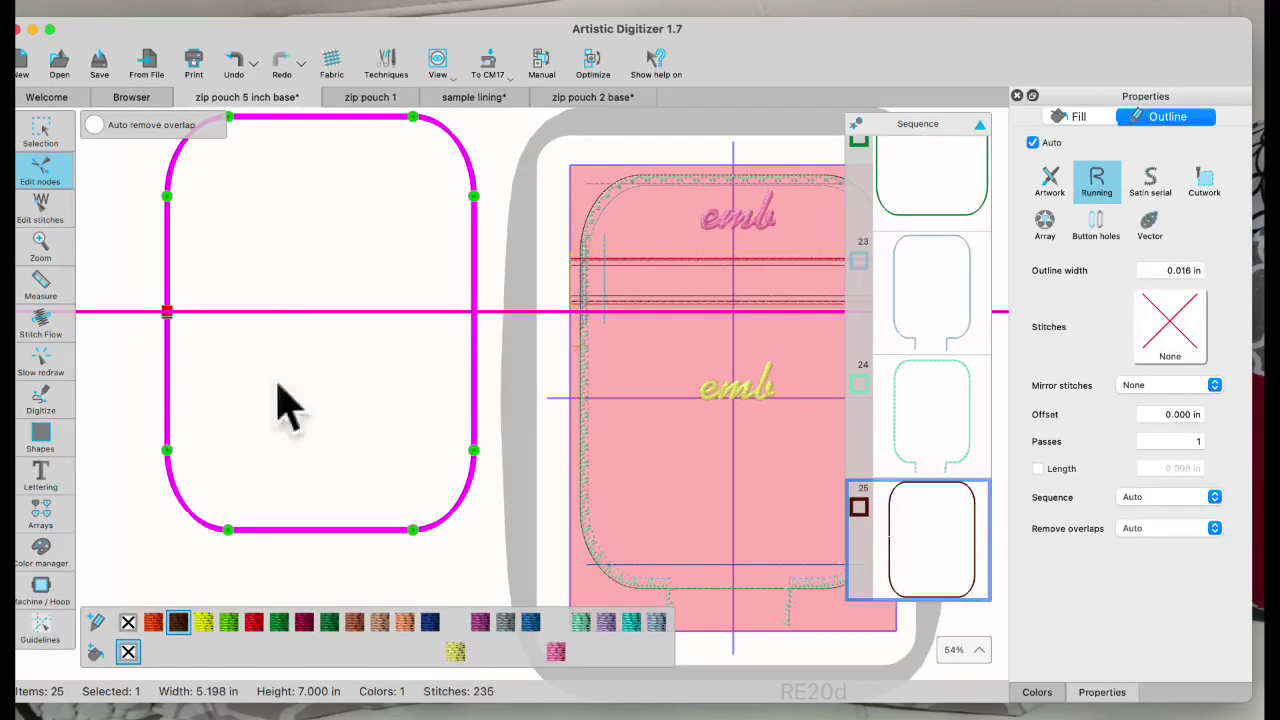
right_click(475, 313)
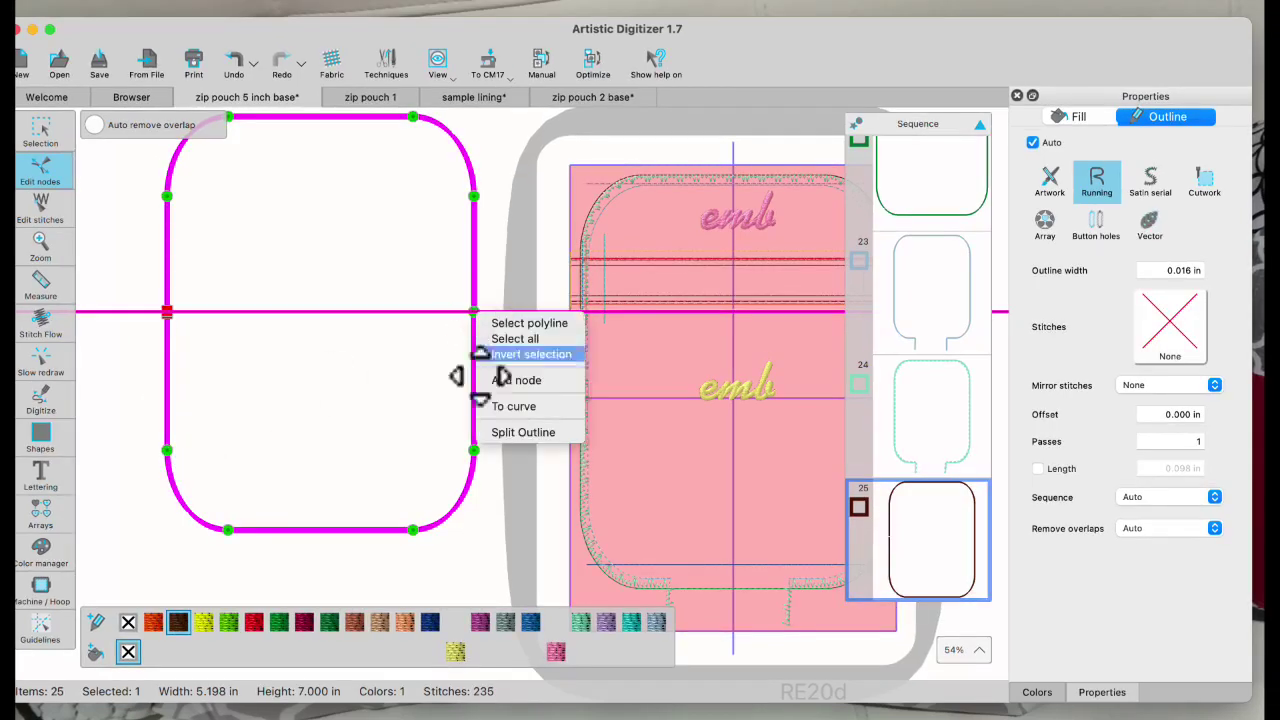
left_click(507, 433)
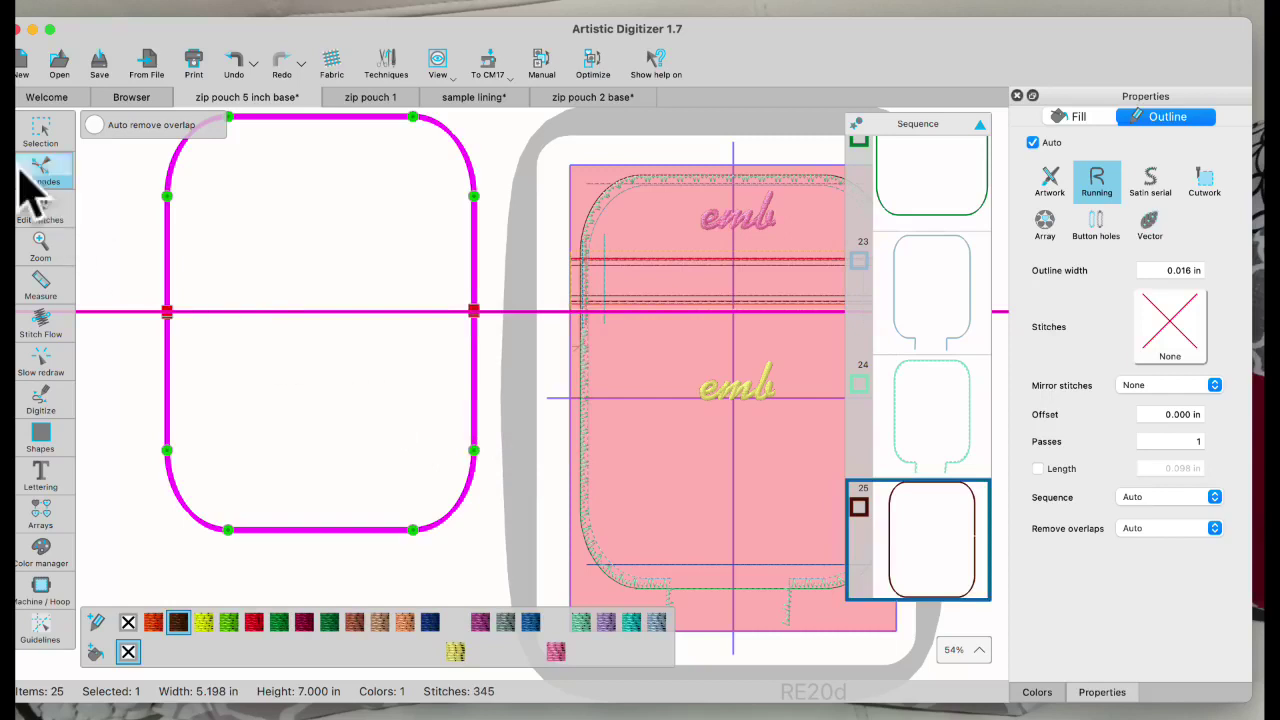
- Break the split outline copy apart into separate upper and lower halves and clear the selection
left_click(40, 132)
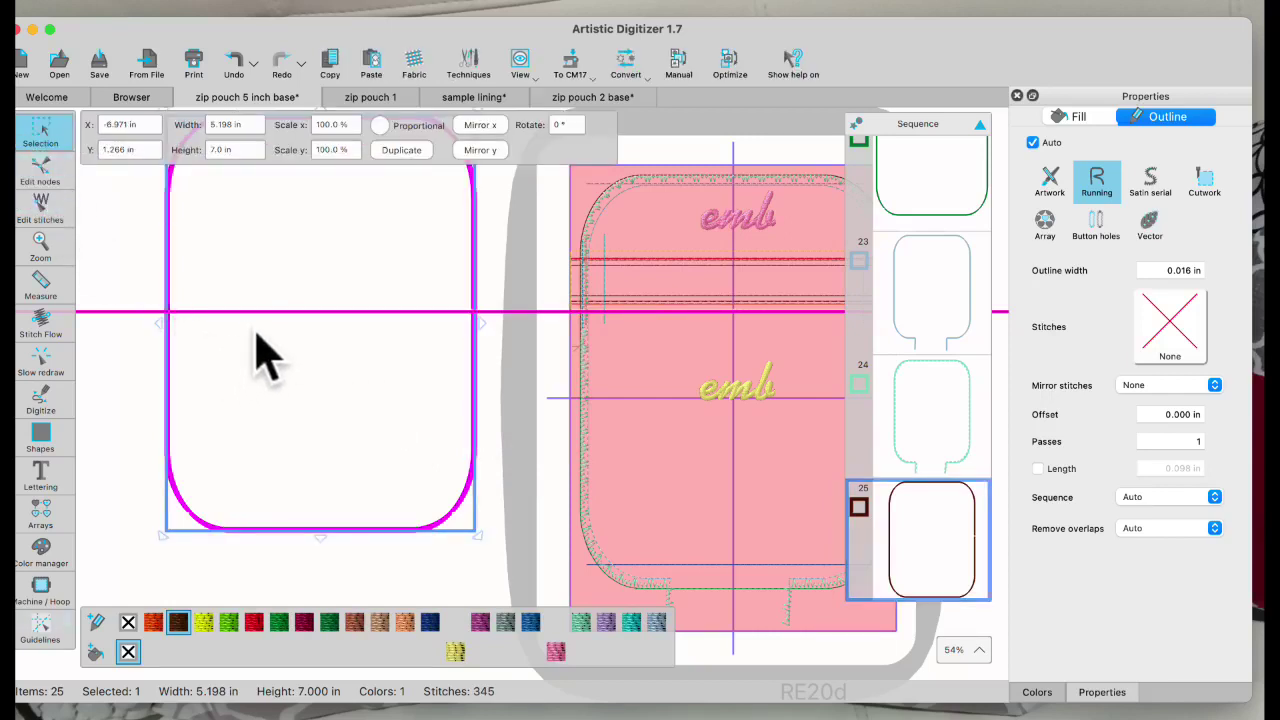
right_click(262, 277)
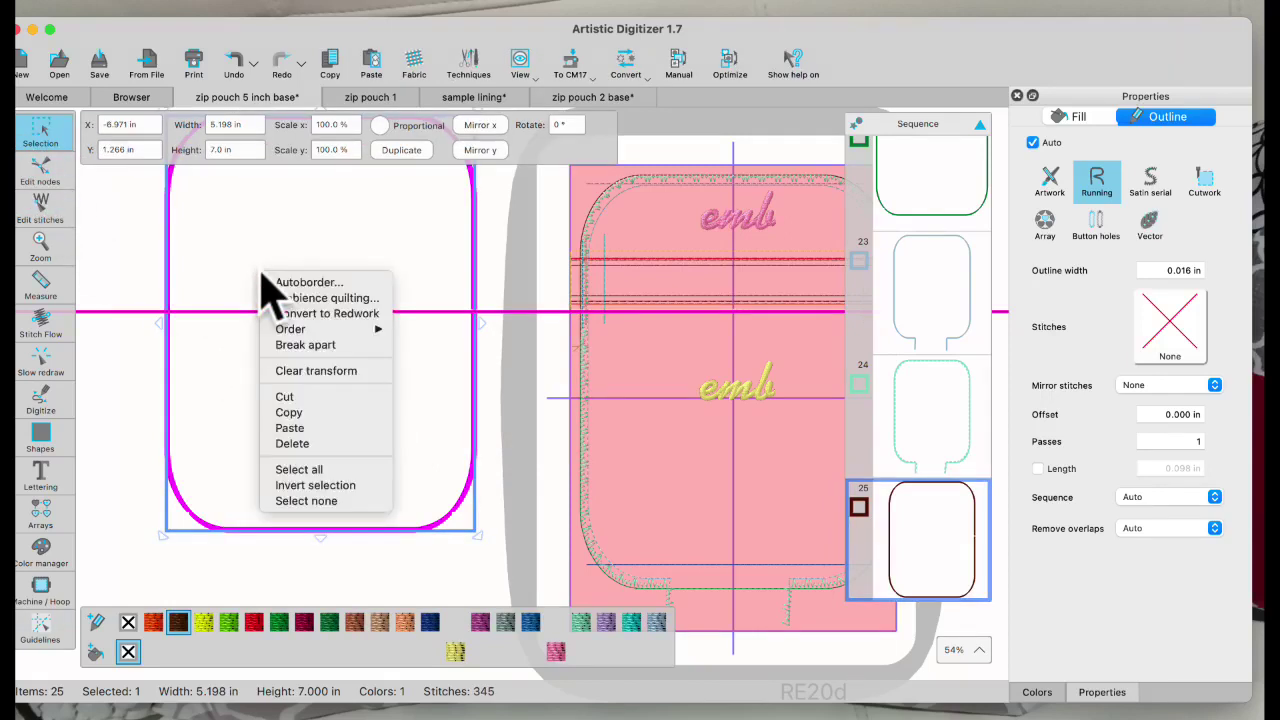
left_click(304, 345)
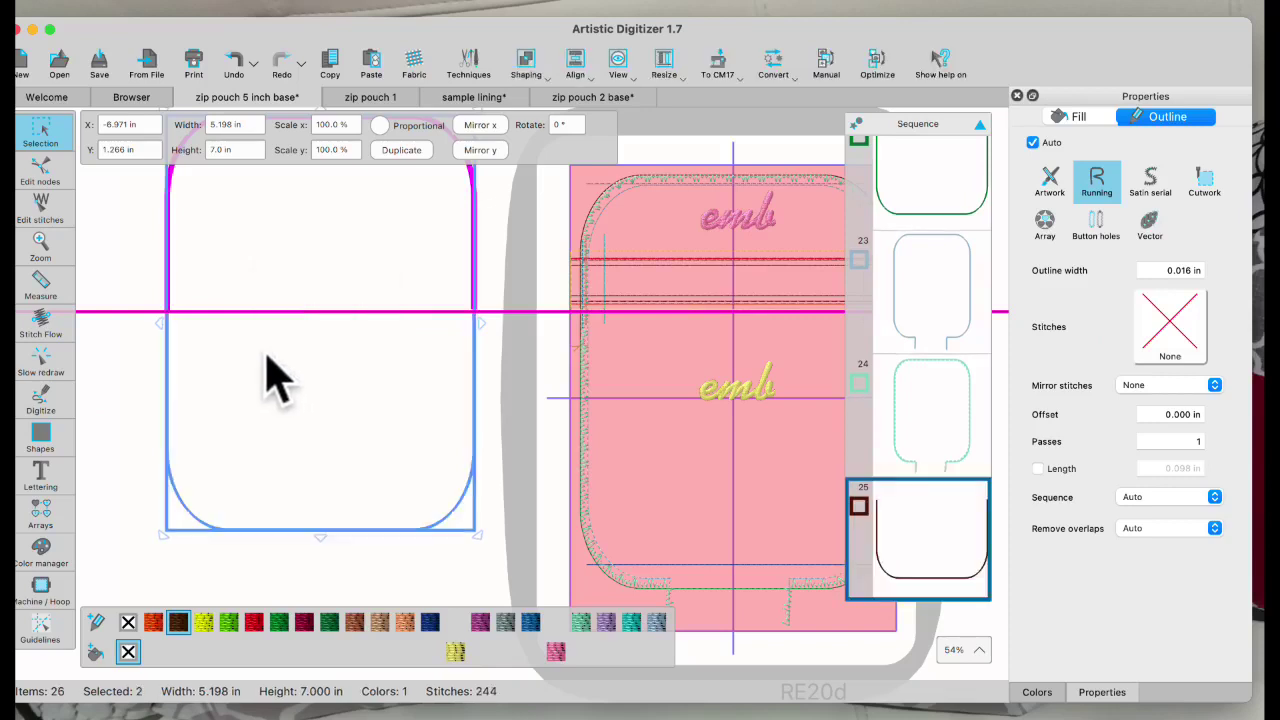
left_click(130, 360)
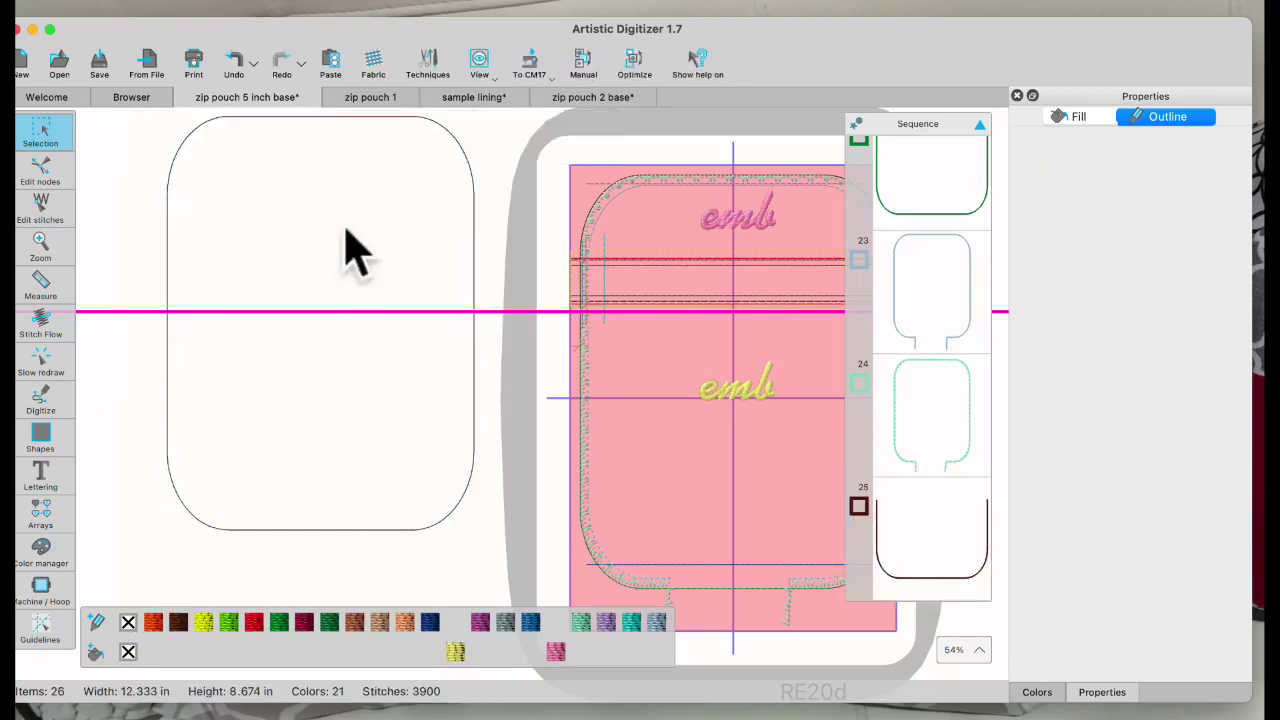
- Nudge the outline's upper half up to about Y 3.42 in, away from the lower half, and deselect it
left_click(475, 188)
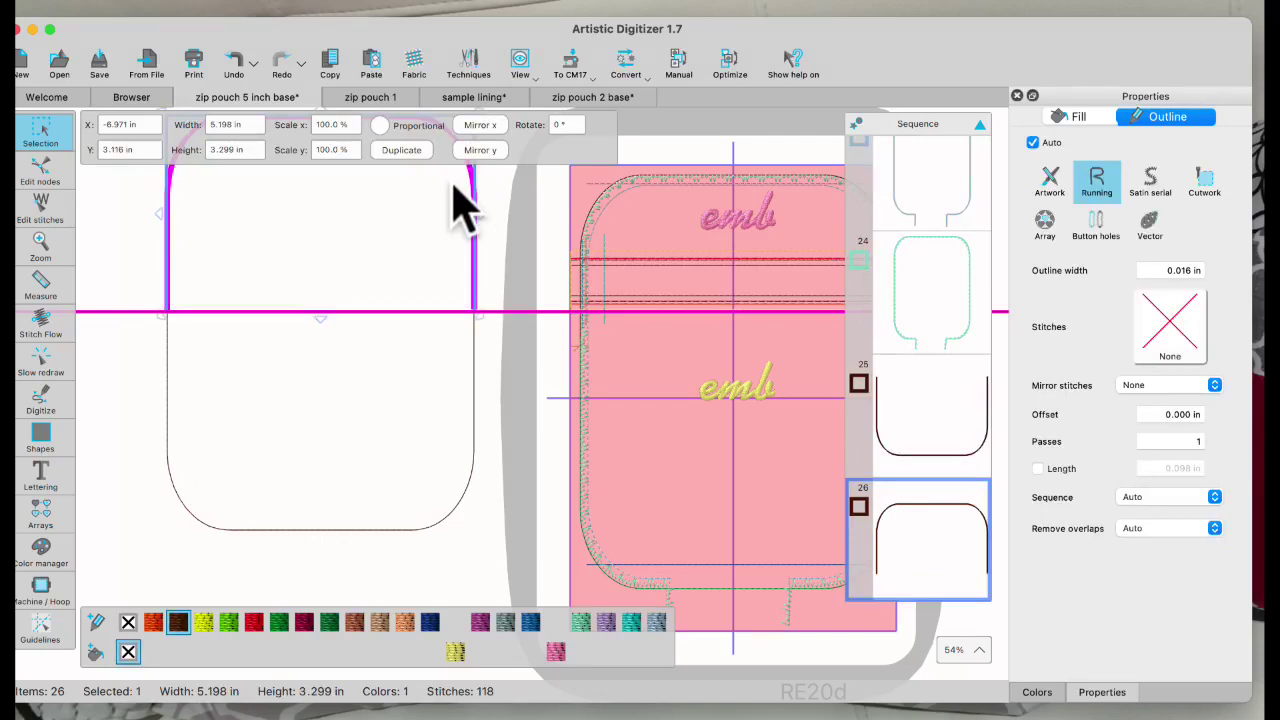
key("Up")
key("Up")
key("Up")
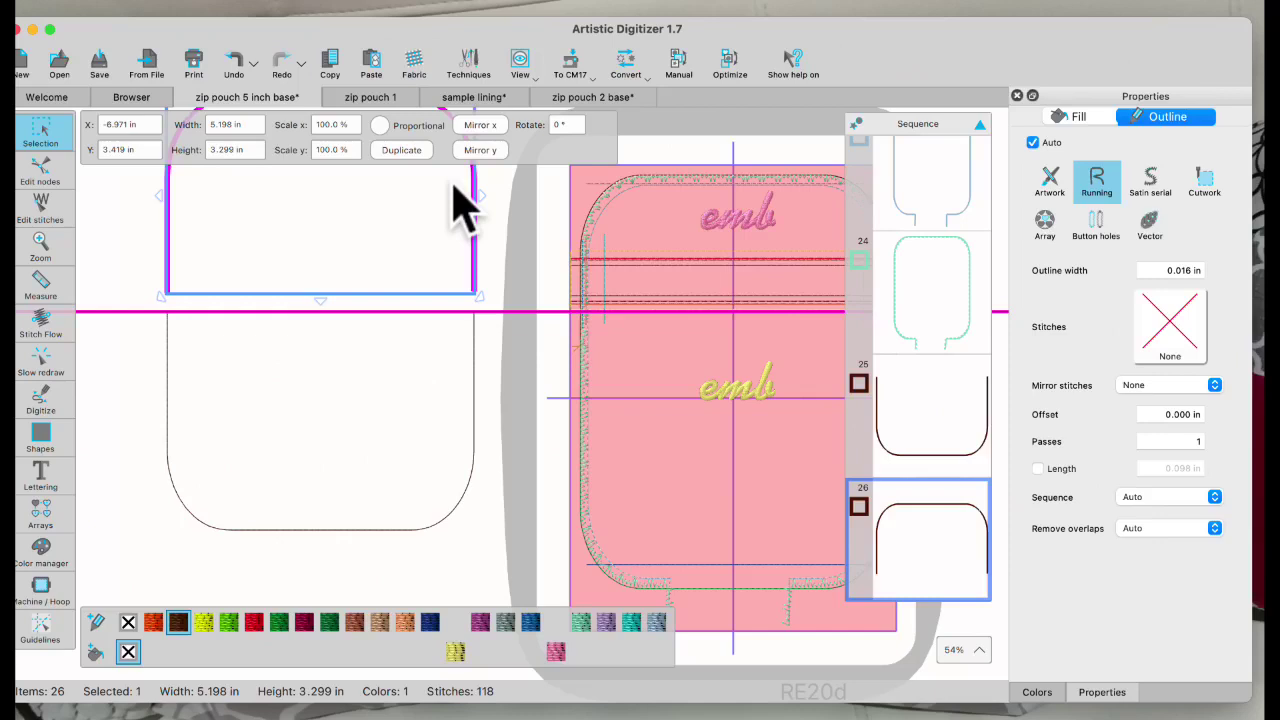
left_click(188, 250)
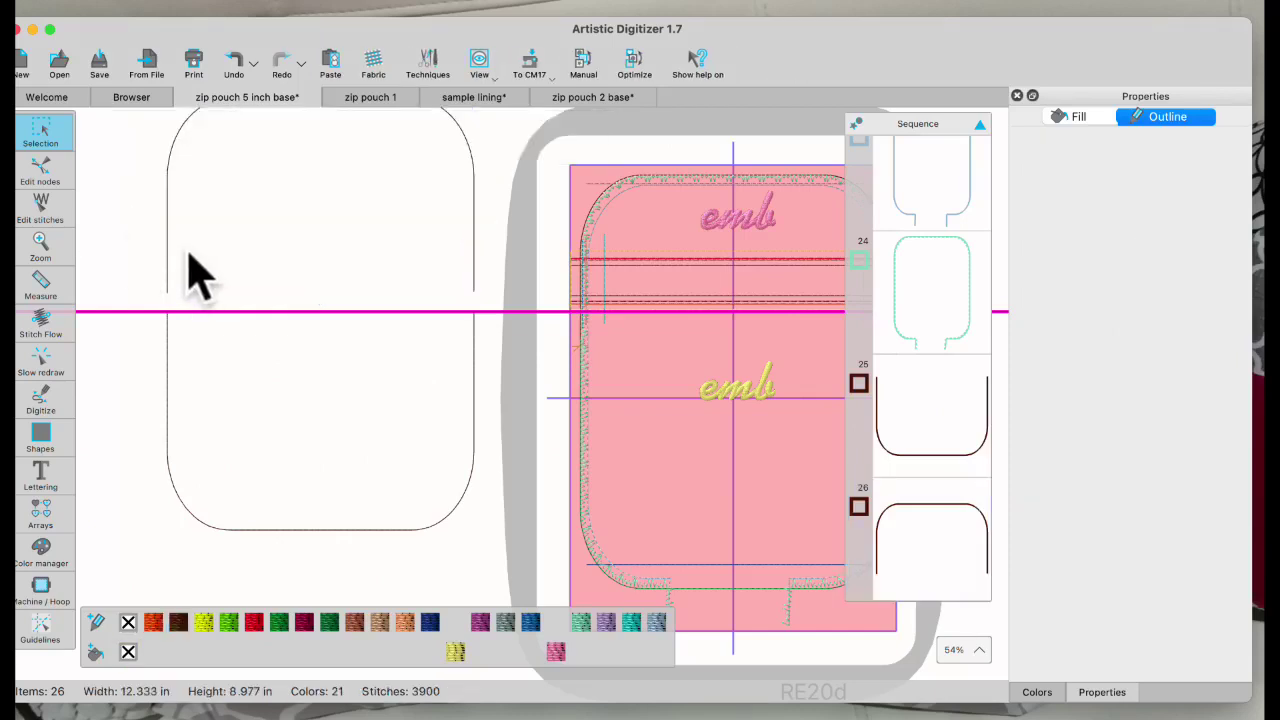
- Delete the horizontal guideline crossing the outline copy and return to the Selection tool
left_click(168, 232)
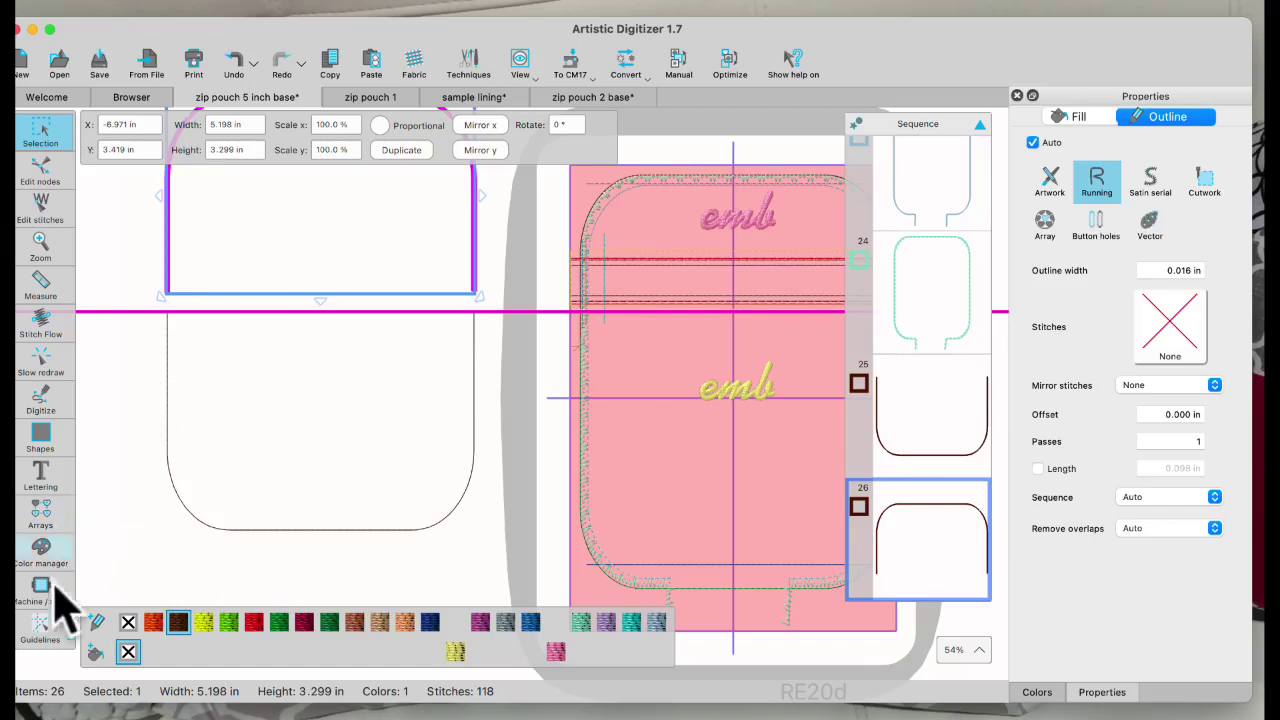
left_click(133, 518)
left_click(41, 628)
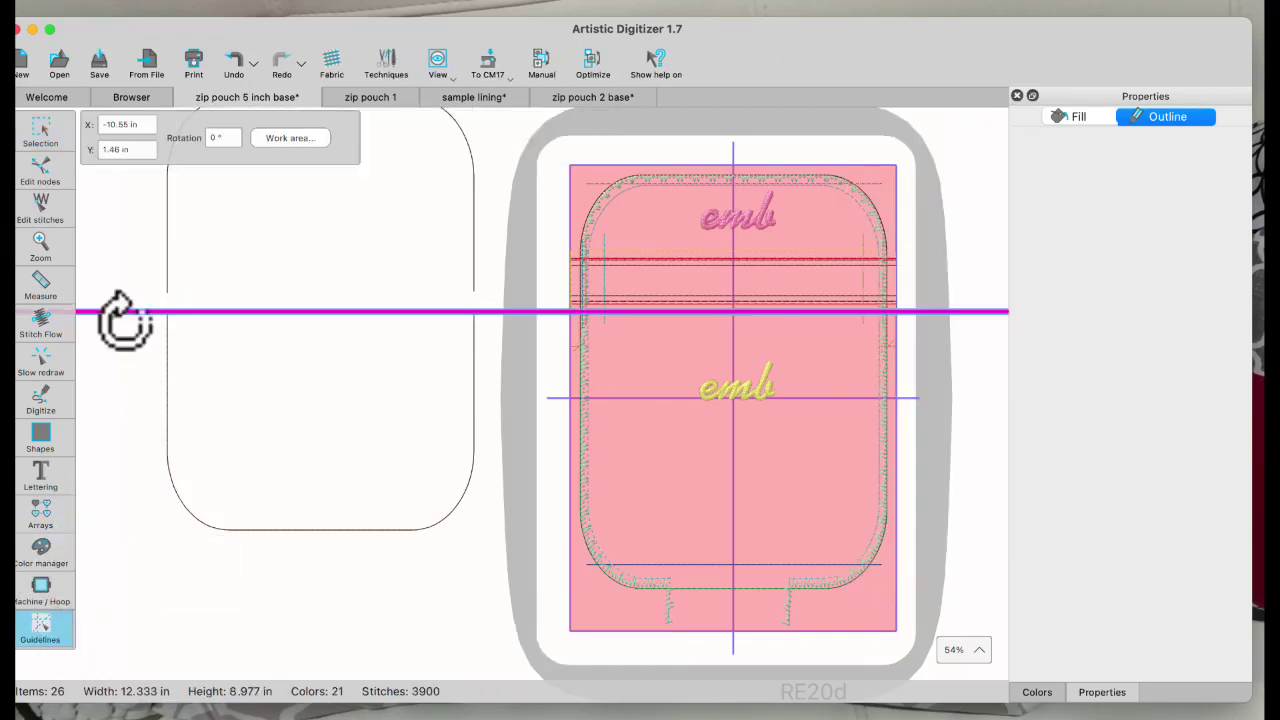
key("Delete")
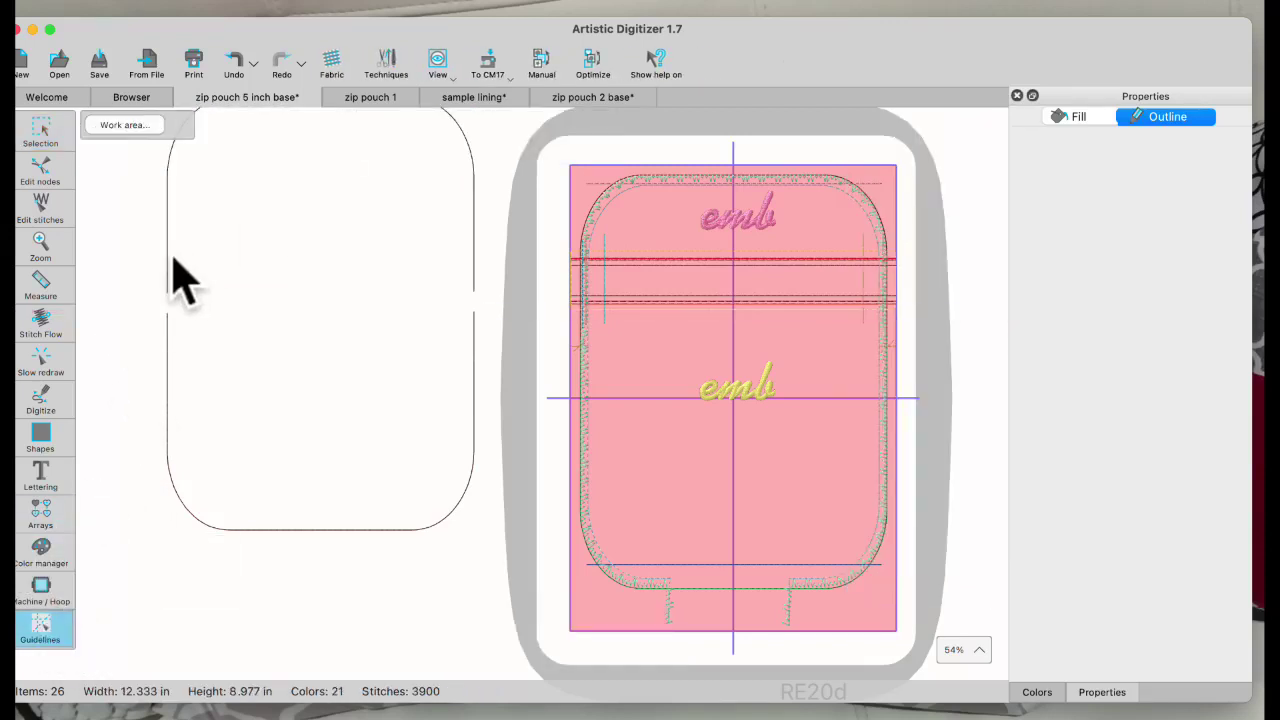
left_click(170, 244)
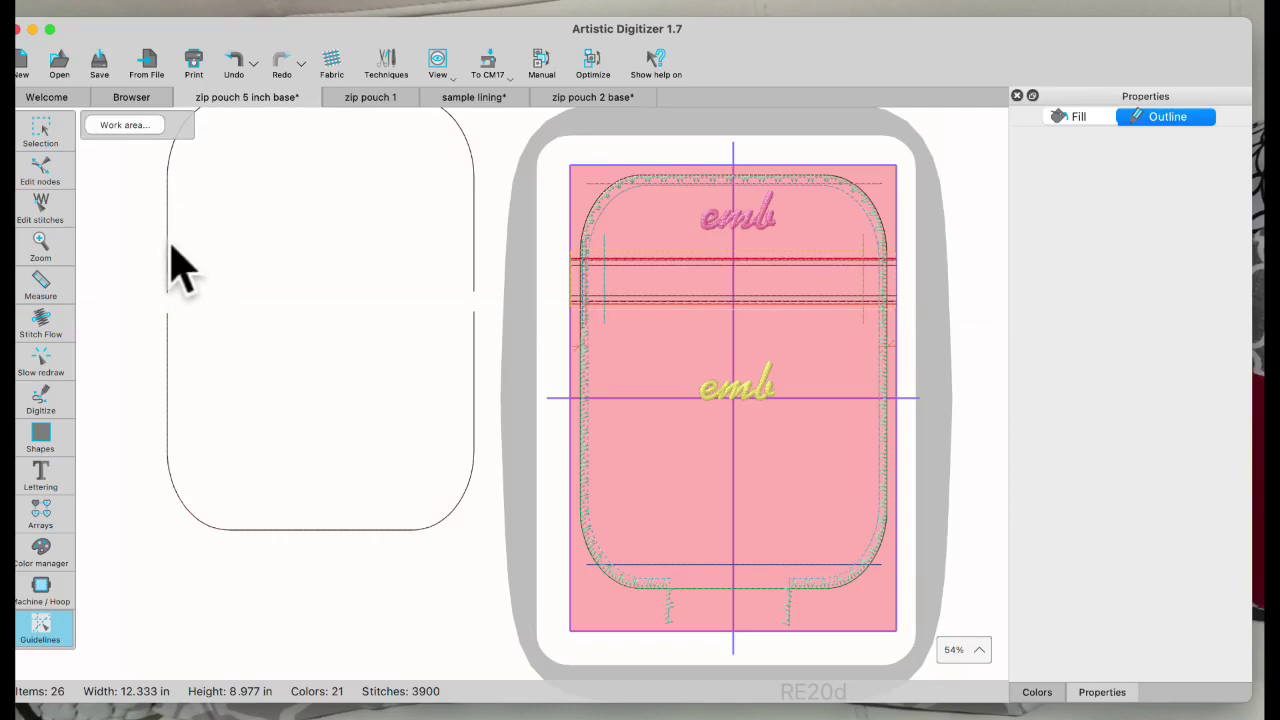
left_click(45, 135)
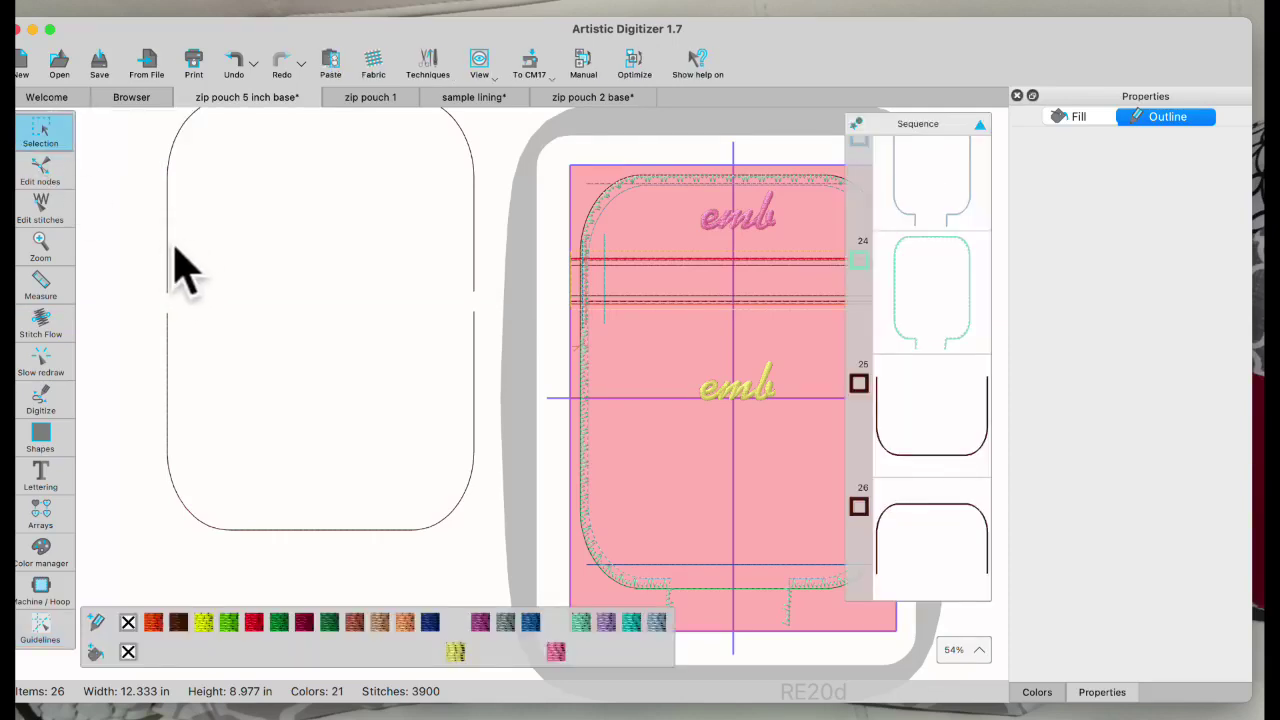
- Delete the upper half of the outline copy, keeping only the U-shaped lower half
left_click(175, 248)
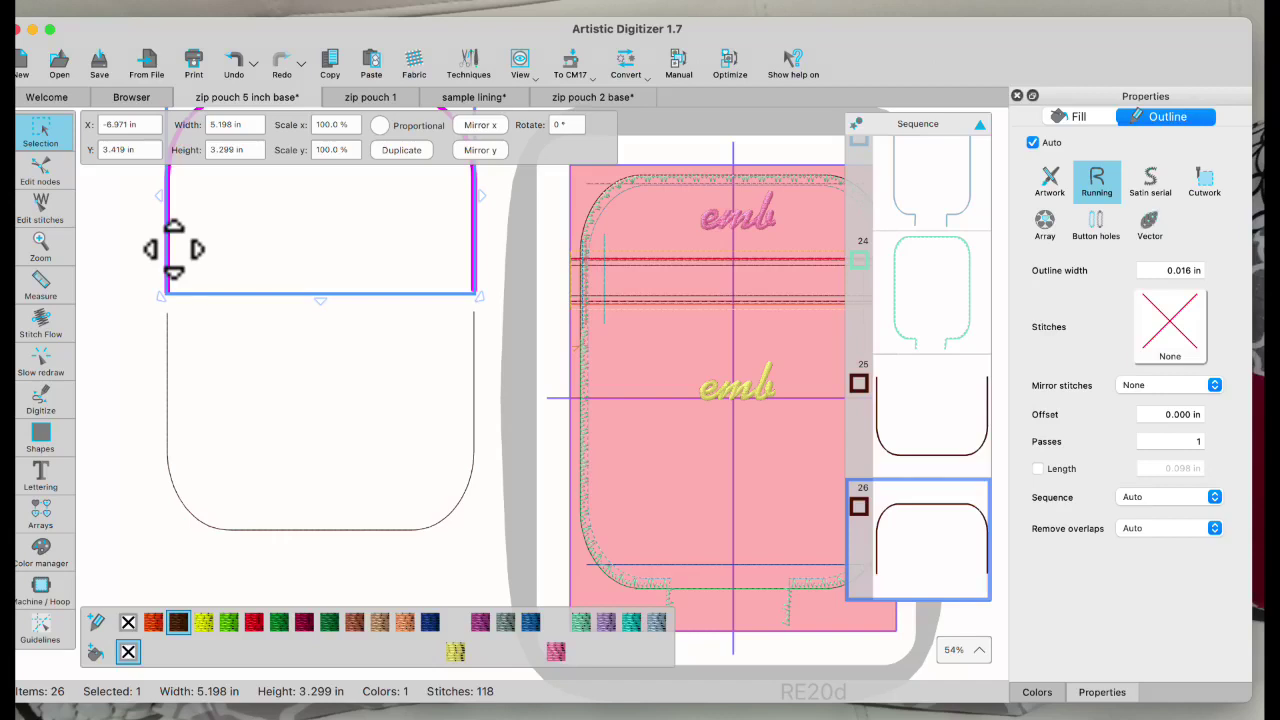
left_click(110, 236)
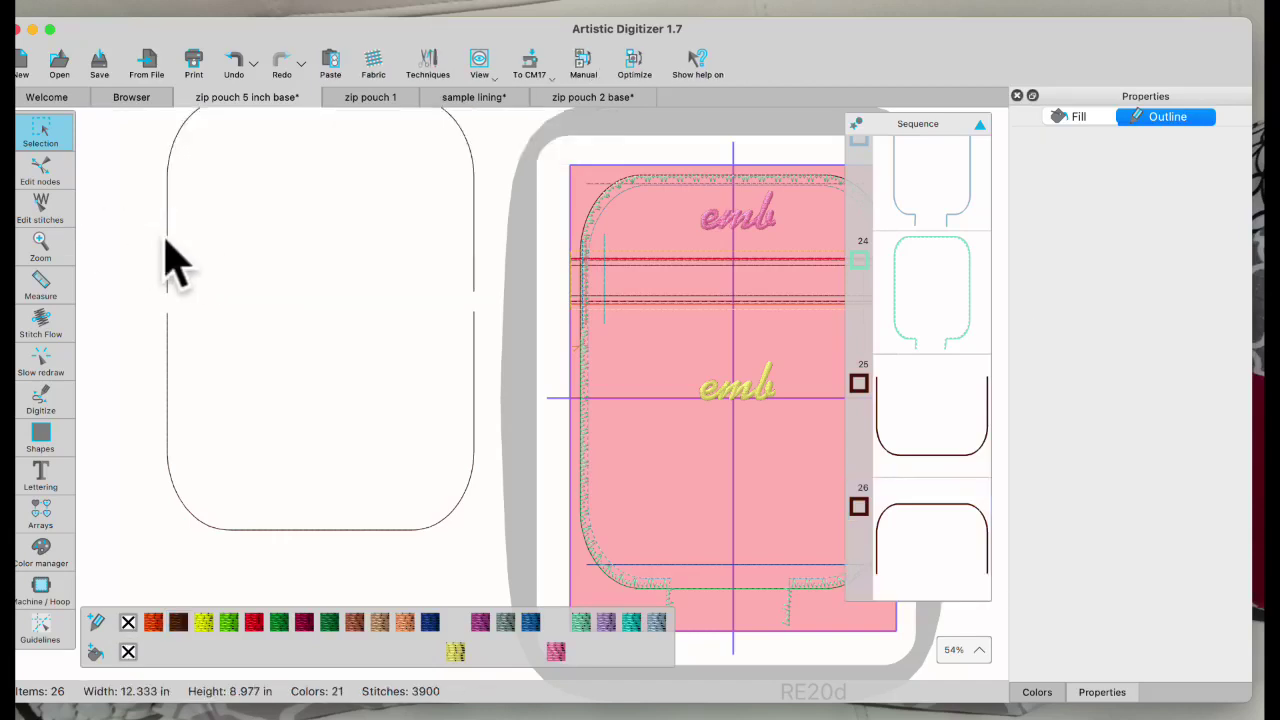
left_click(172, 262)
right_click(242, 233)
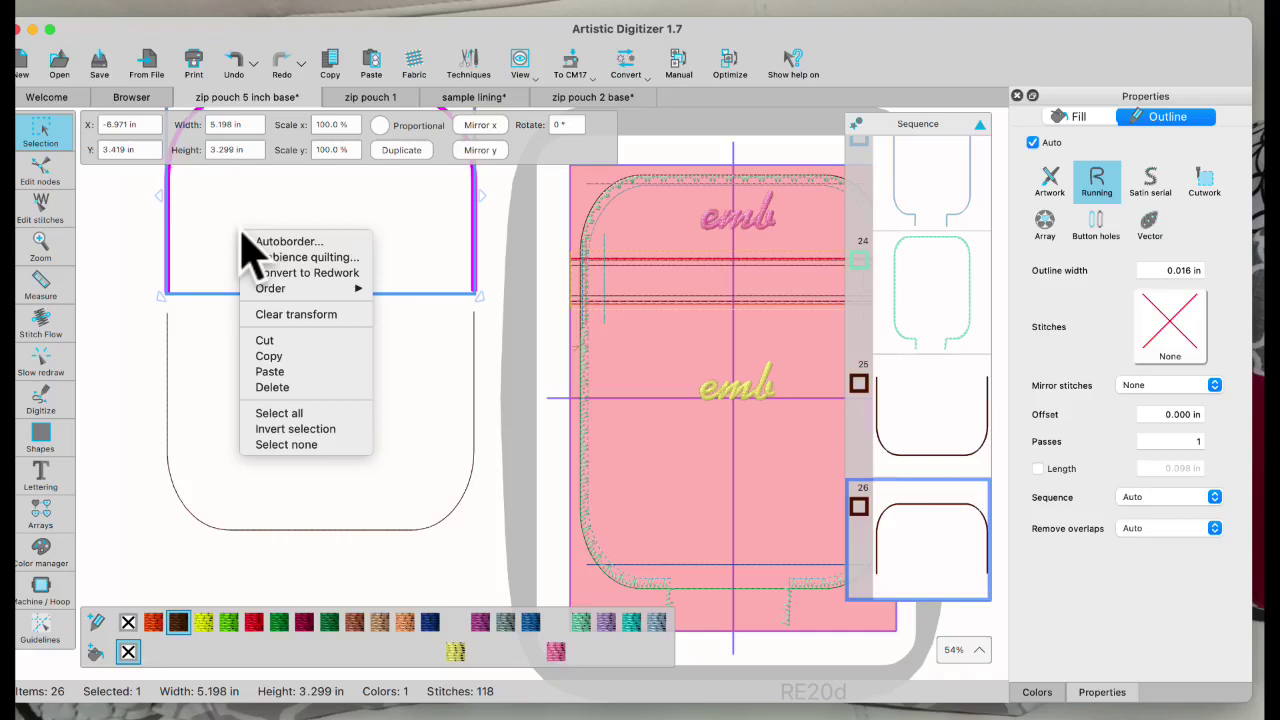
left_click(276, 388)
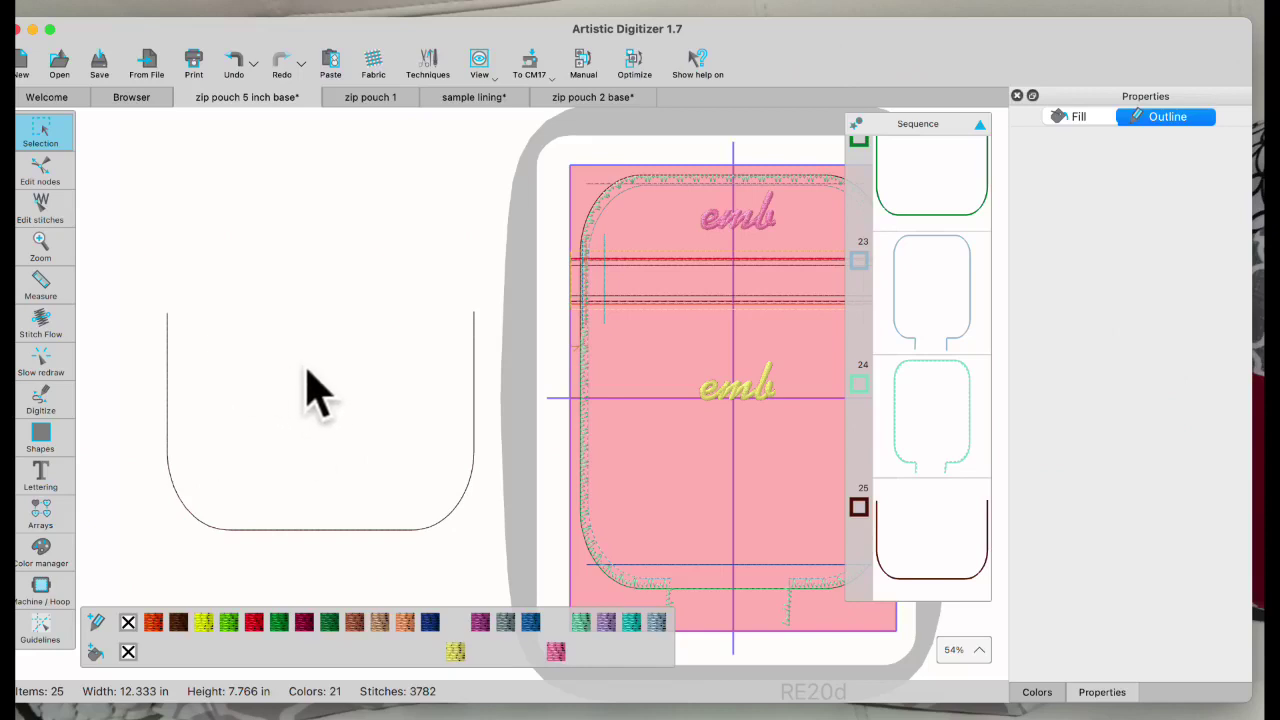
- Compare the U-shaped lower half with object 22 in the stitch sequence, and delete this practice piece
scroll(928, 368, "up", 5)
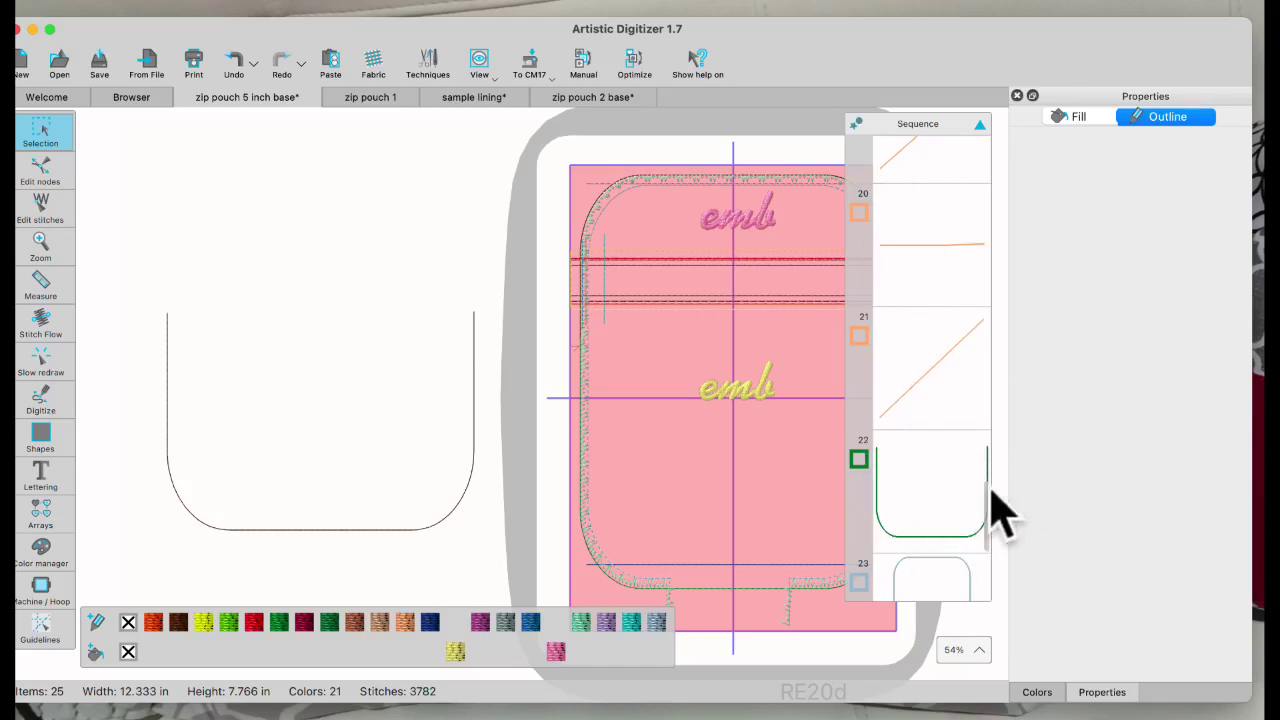
left_click(452, 518)
right_click(288, 412)
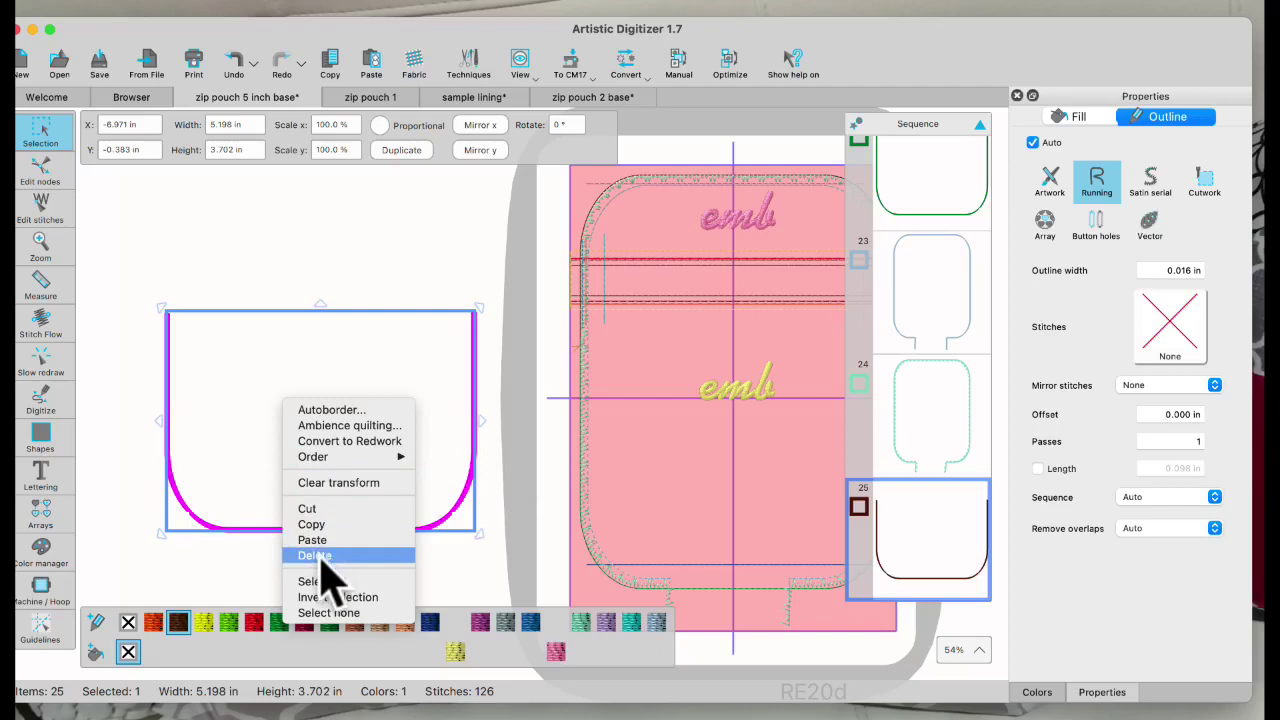
left_click(315, 555)
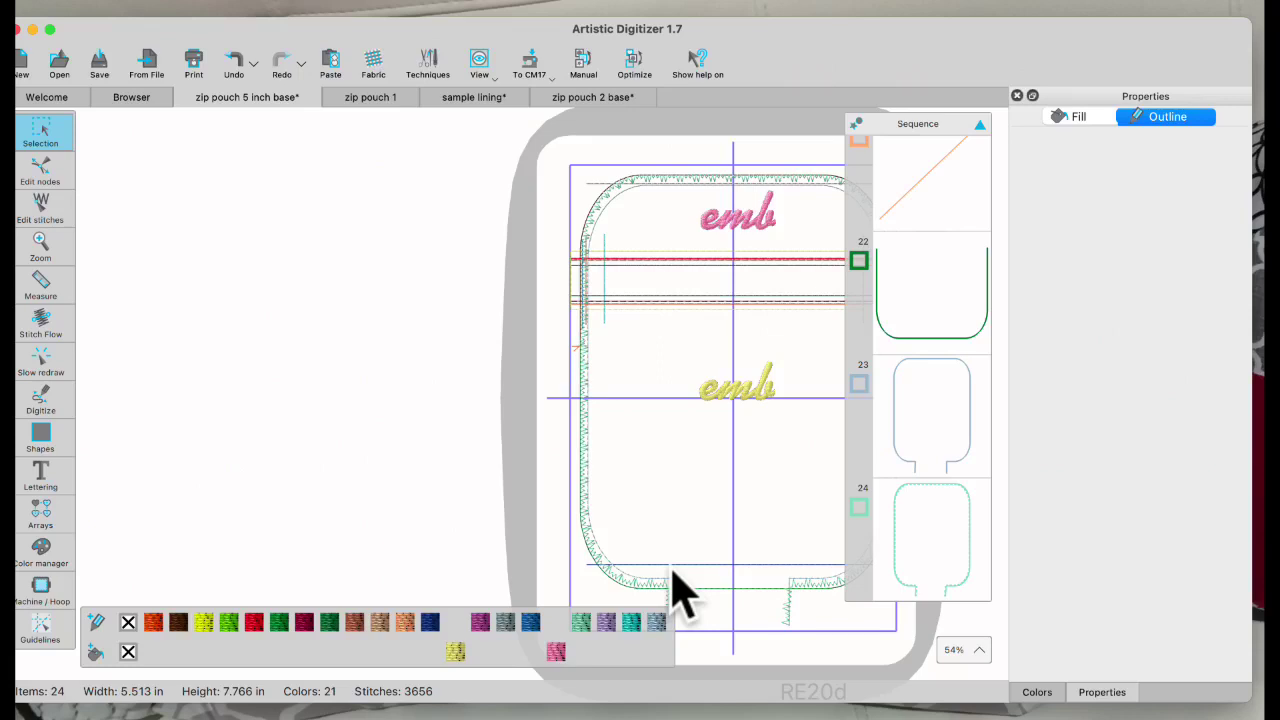
- Examine the final pouch outlines, objects 23 and 24, and inspect the zigzag stitching around the lower corner and opening
left_click(951, 470)
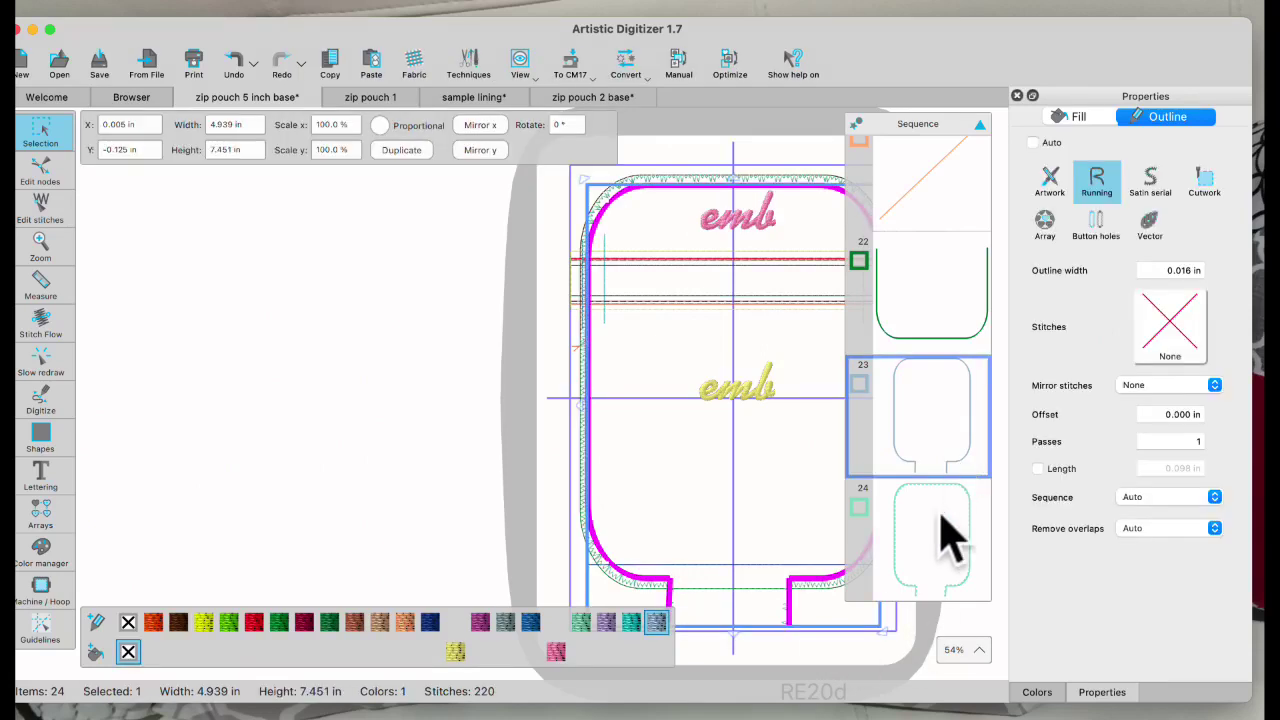
left_click(931, 566)
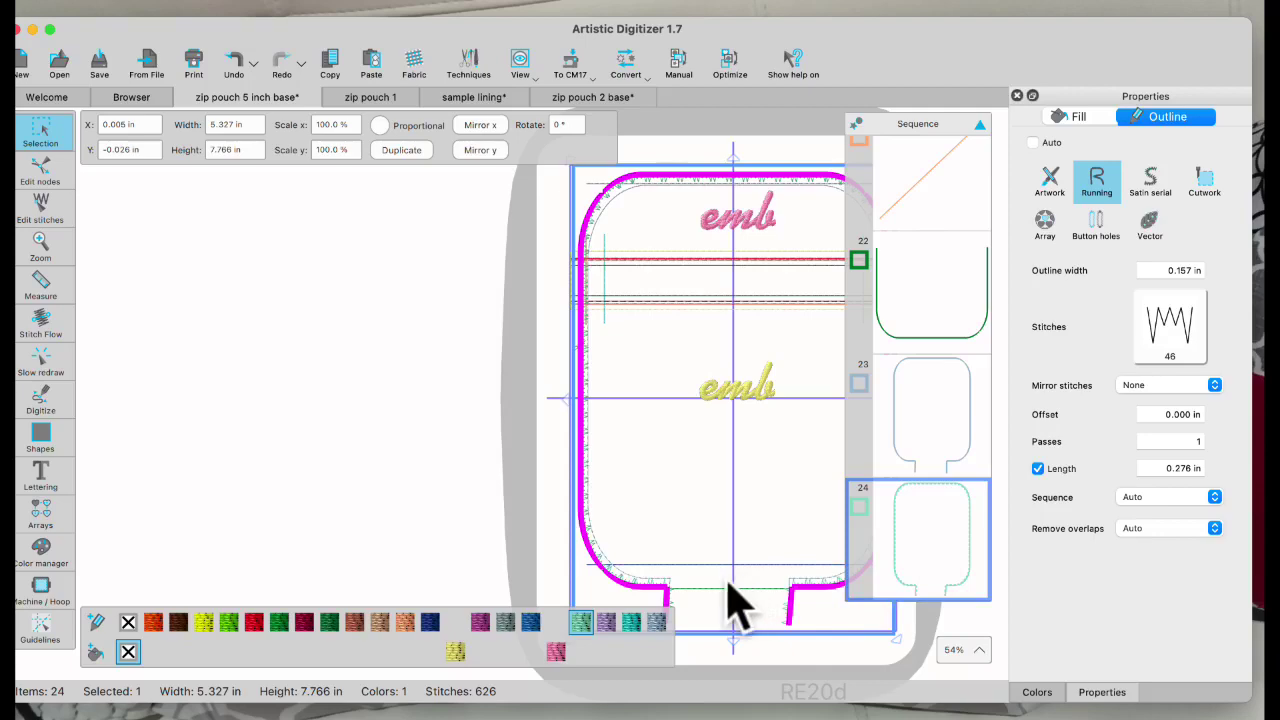
scroll(730, 603, "up", 5)
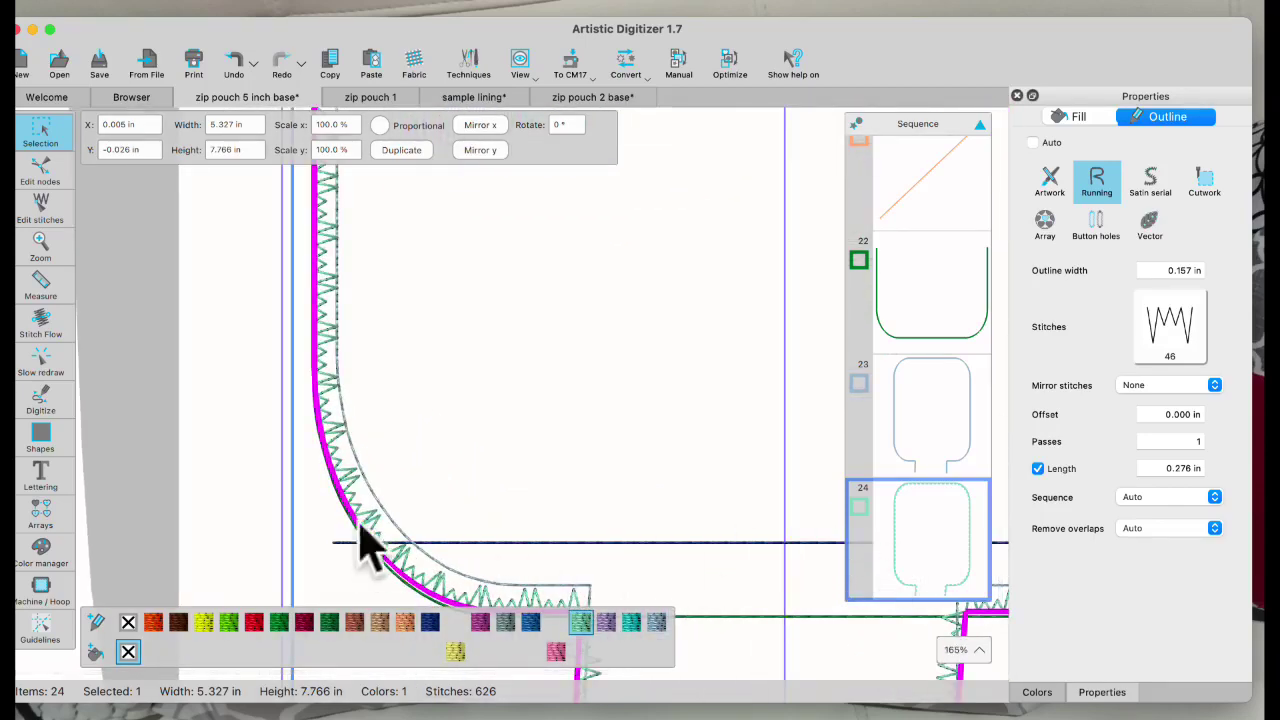
left_click(234, 378)
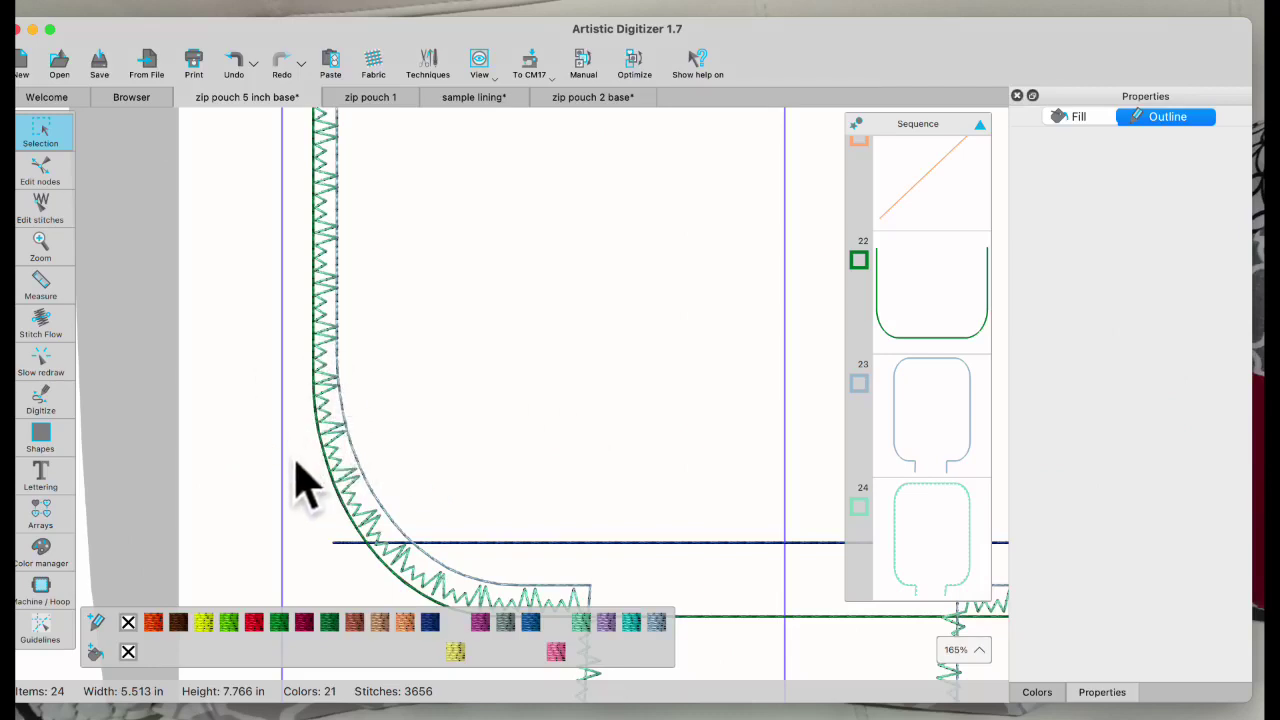
scroll(295, 457, "down", 2)
scroll(296, 458, "down", 3)
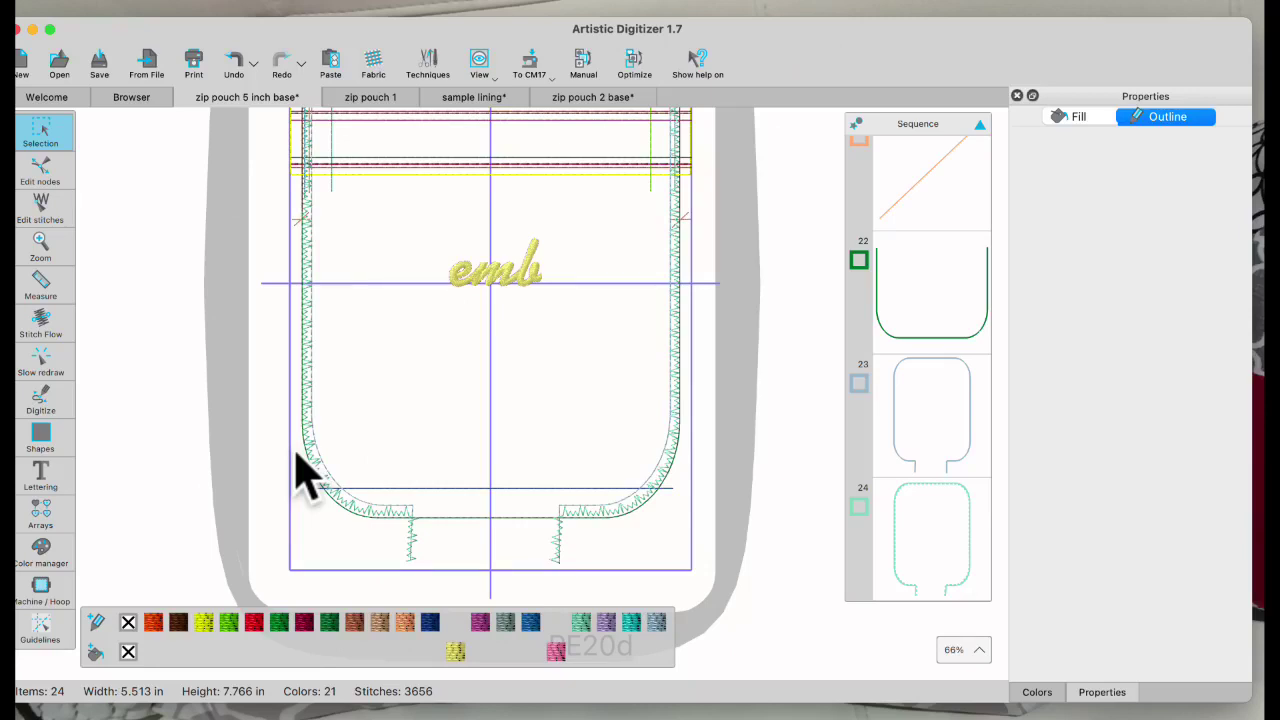
scroll(443, 420, "up", 2)
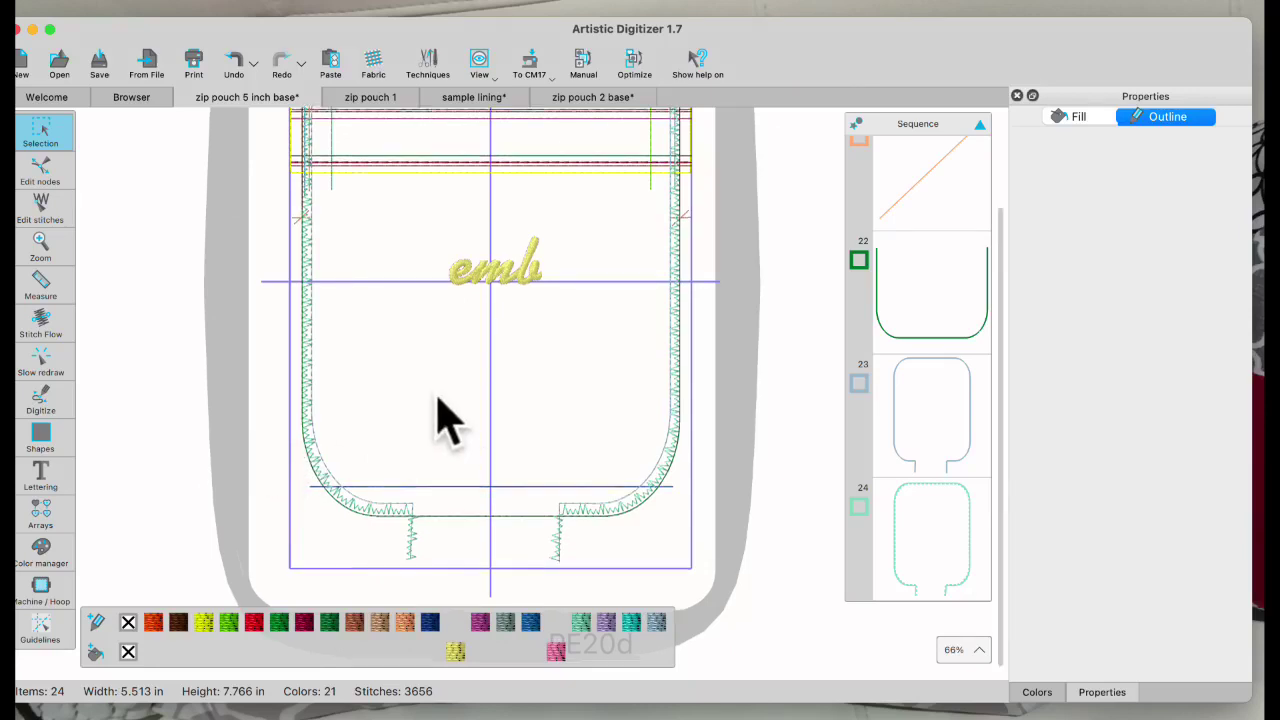